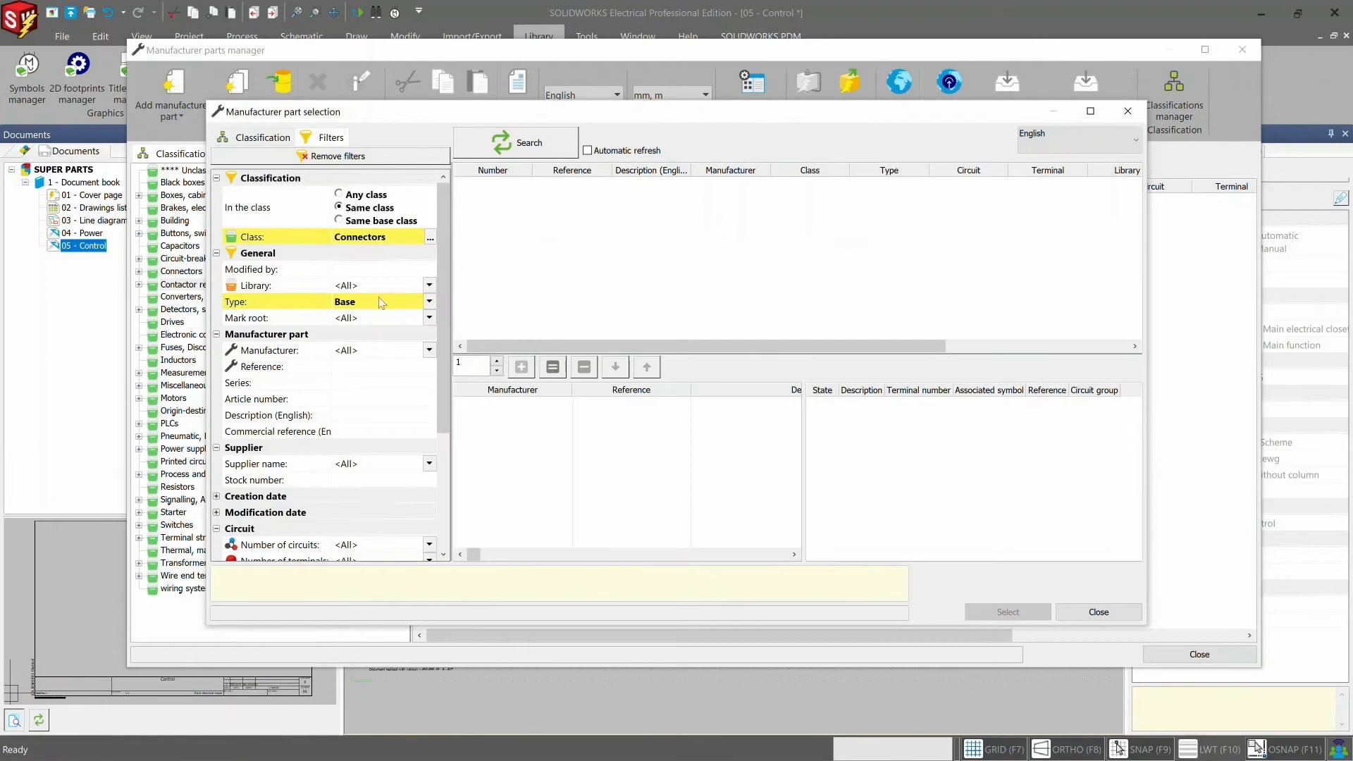
- Filter the connector base parts by manufacturer MOLEX and search for matching manufacturer parts
{"action": "left_click", "coordinate": [429, 351]}
{"action": "scroll", "coordinate": [371, 399], "scroll_direction": "down", "scroll_amount": 5}
{"action": "scroll", "coordinate": [370, 398], "scroll_direction": "down", "scroll_amount": 5}
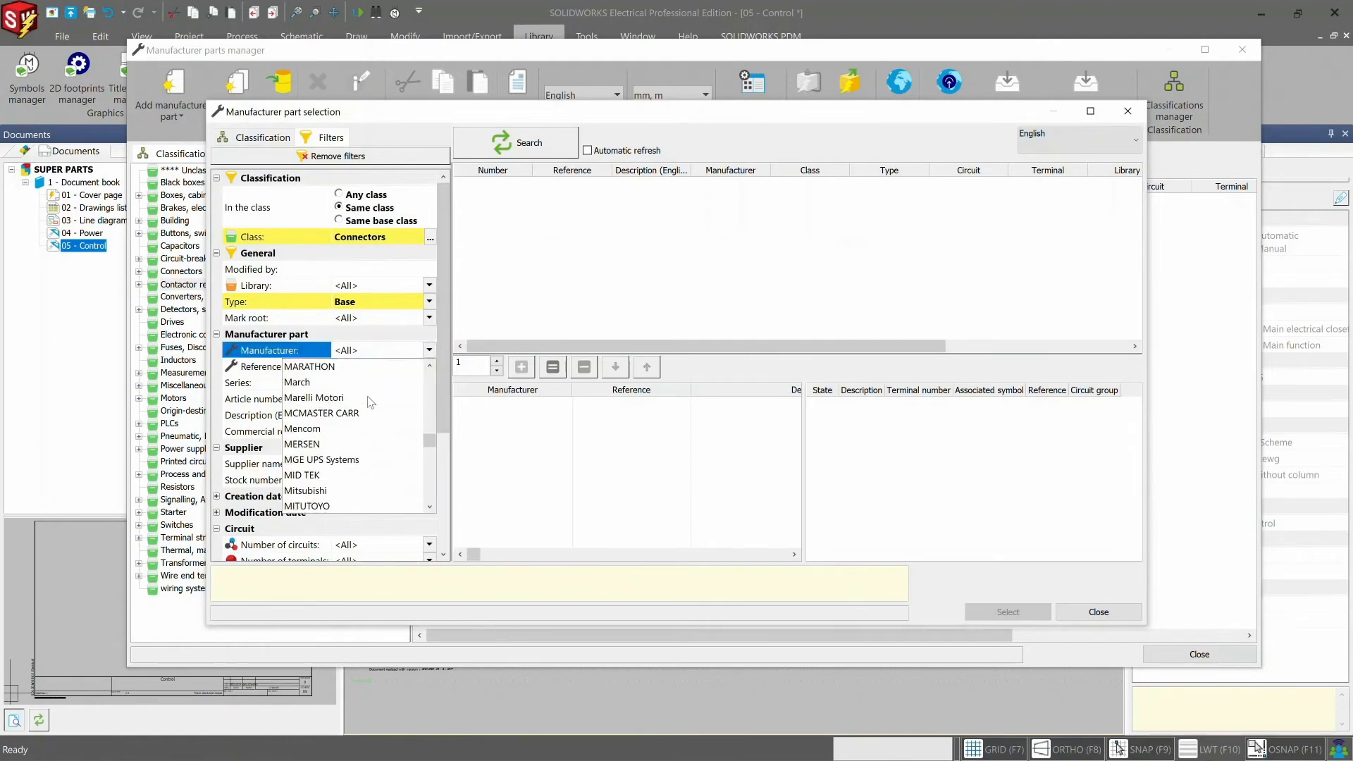
{"action": "left_click", "coordinate": [335, 463]}
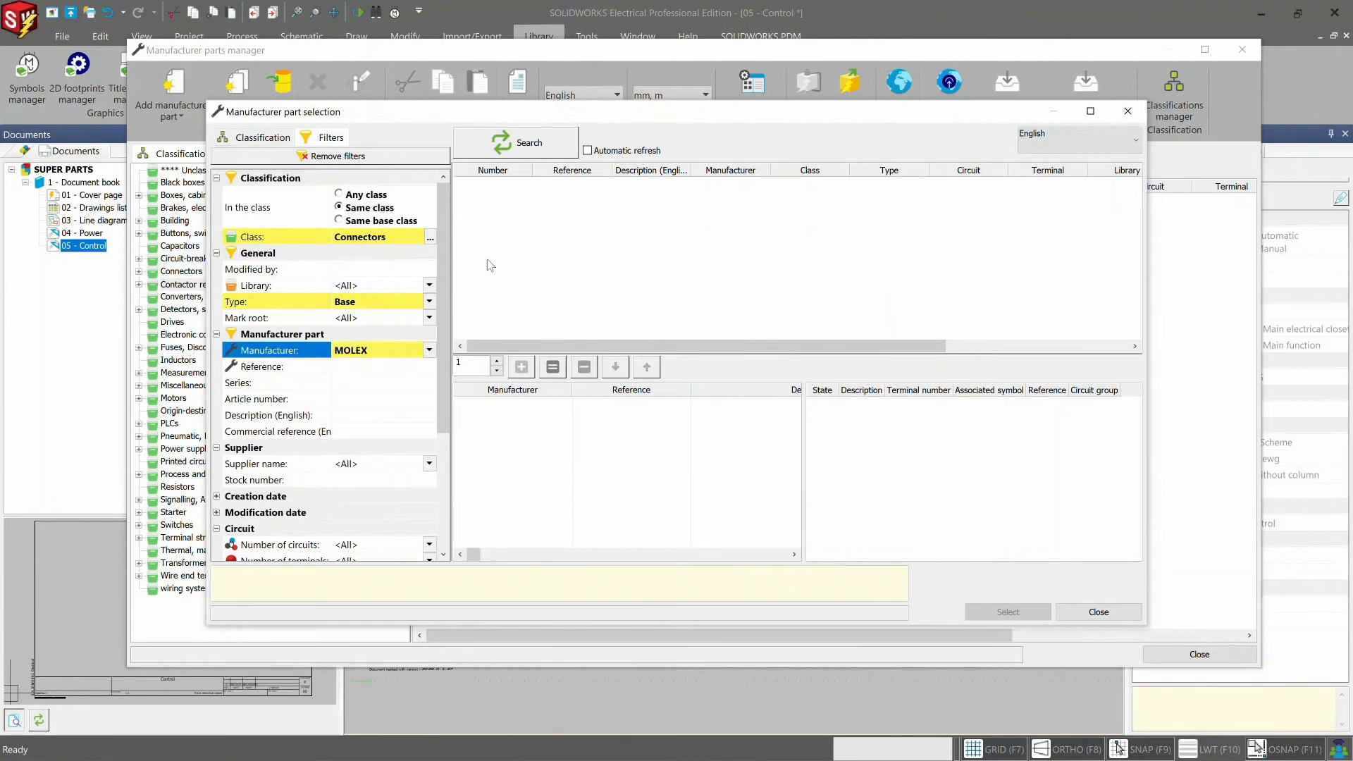
{"action": "left_click", "coordinate": [532, 149]}
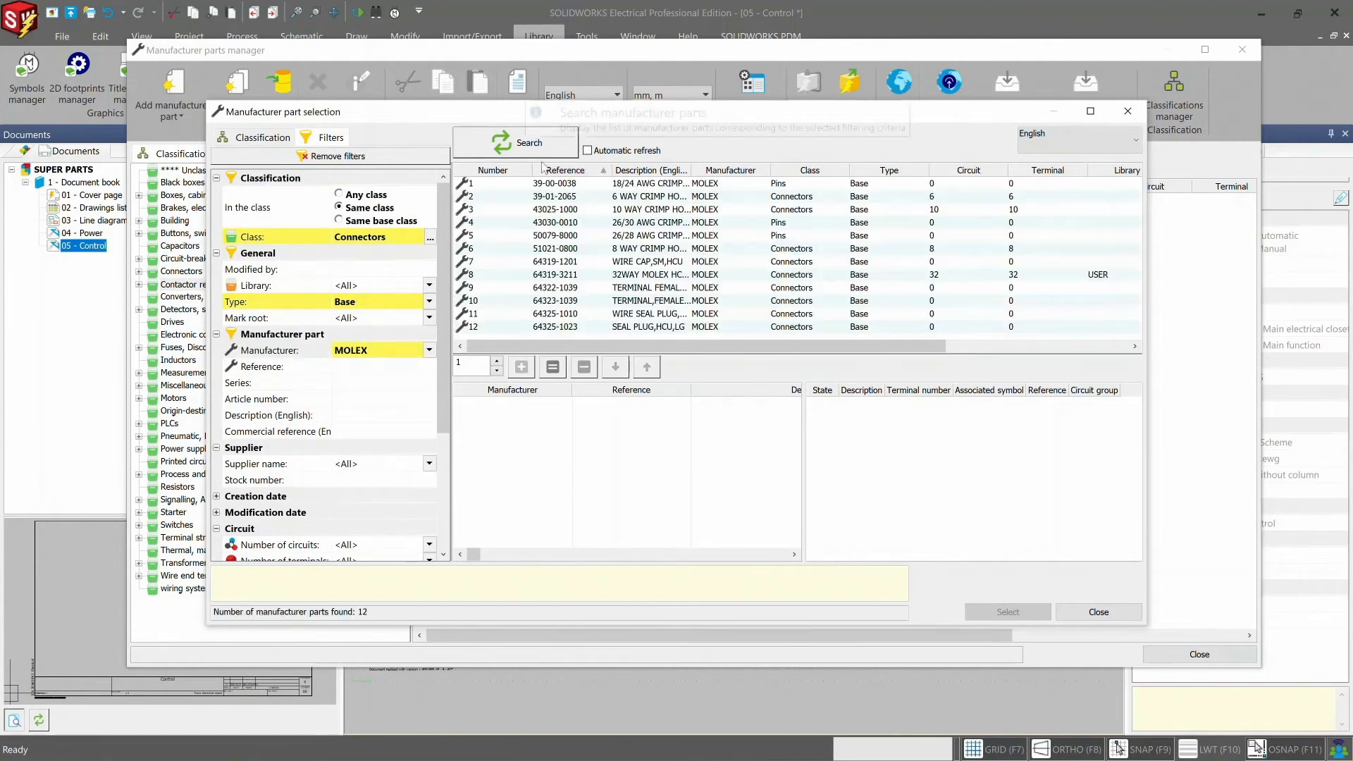
- Sort the found parts by class and add six 39-00-0038 crimp contacts to the selection
{"action": "left_click", "coordinate": [802, 171]}
{"action": "left_click", "coordinate": [555, 303]}
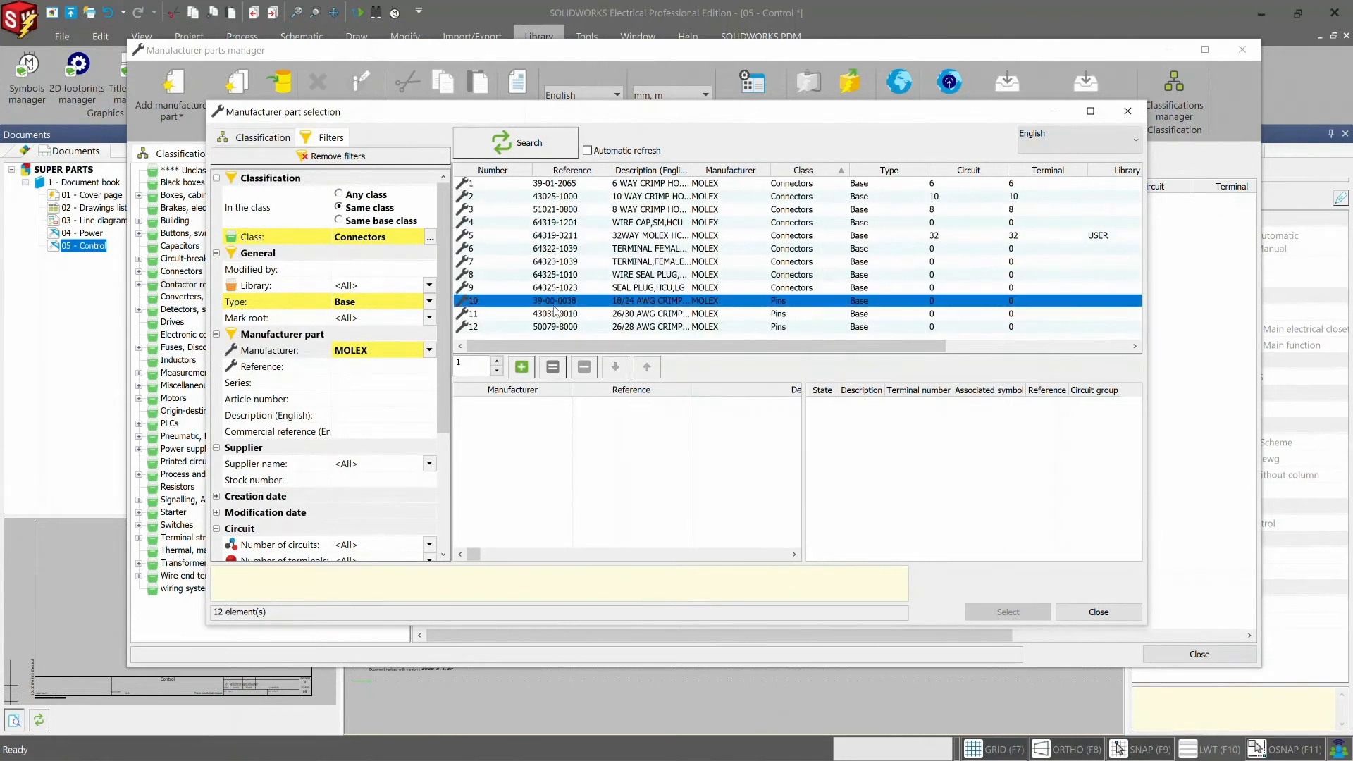
{"action": "left_click", "coordinate": [471, 362]}
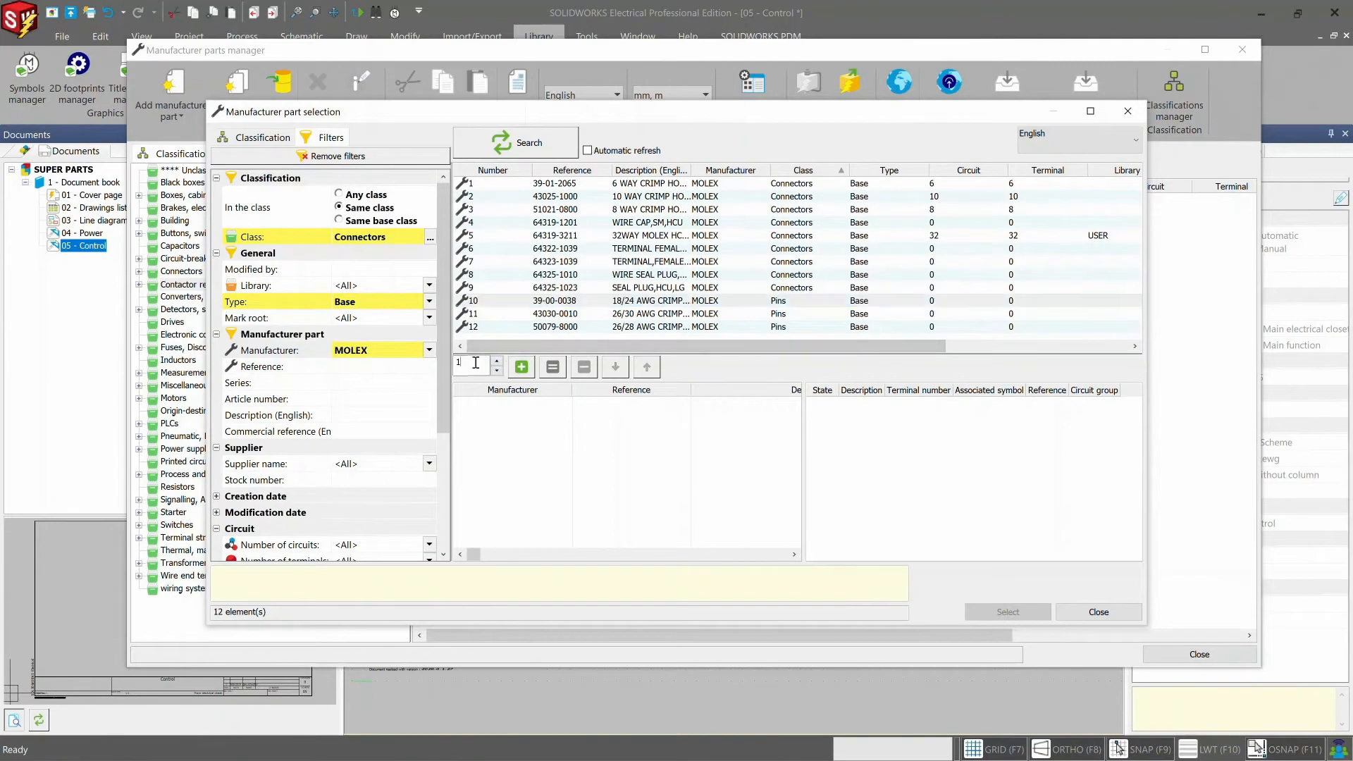
{"action": "left_click", "coordinate": [522, 367]}
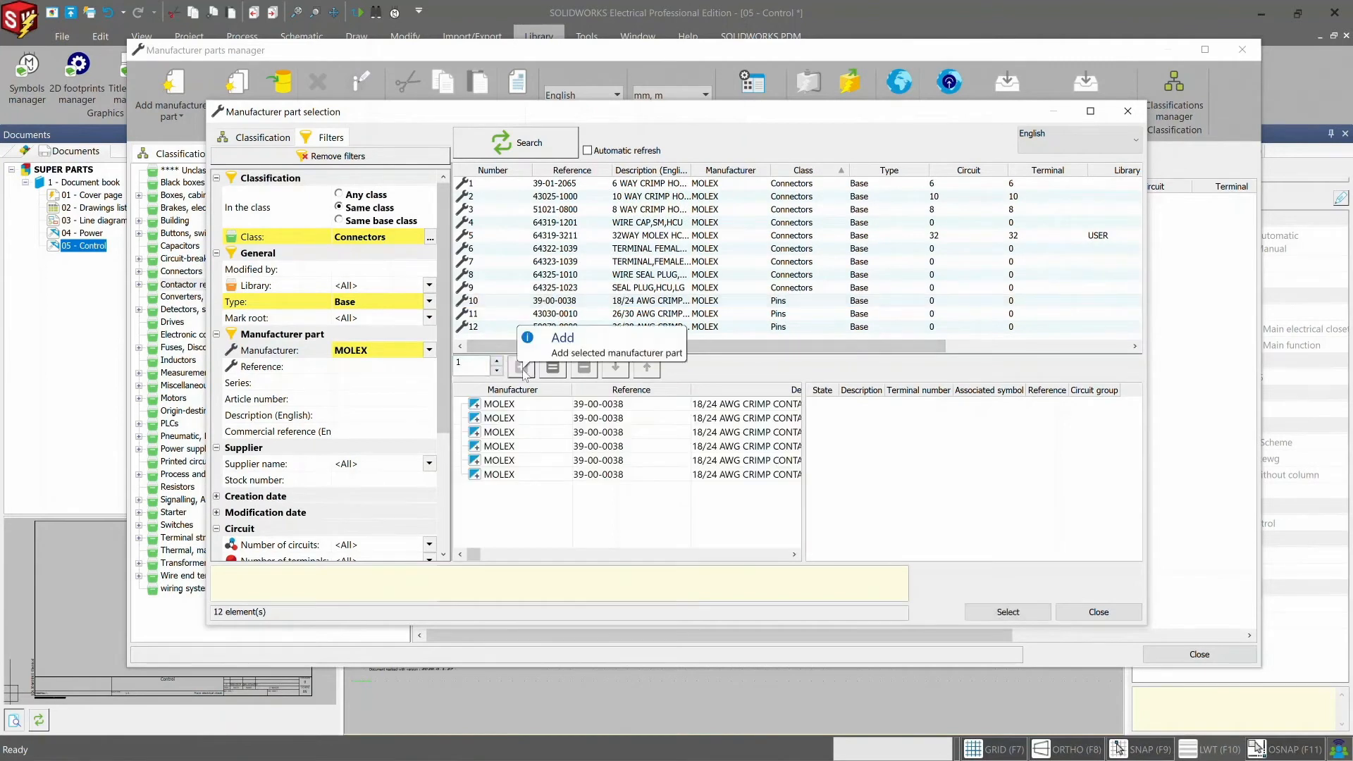
- Add the 39-01-2065 six-way crimp housing, confirm the electrical assembly's parts and properties, and close the parts manager
{"action": "double_click", "coordinate": [568, 185]}
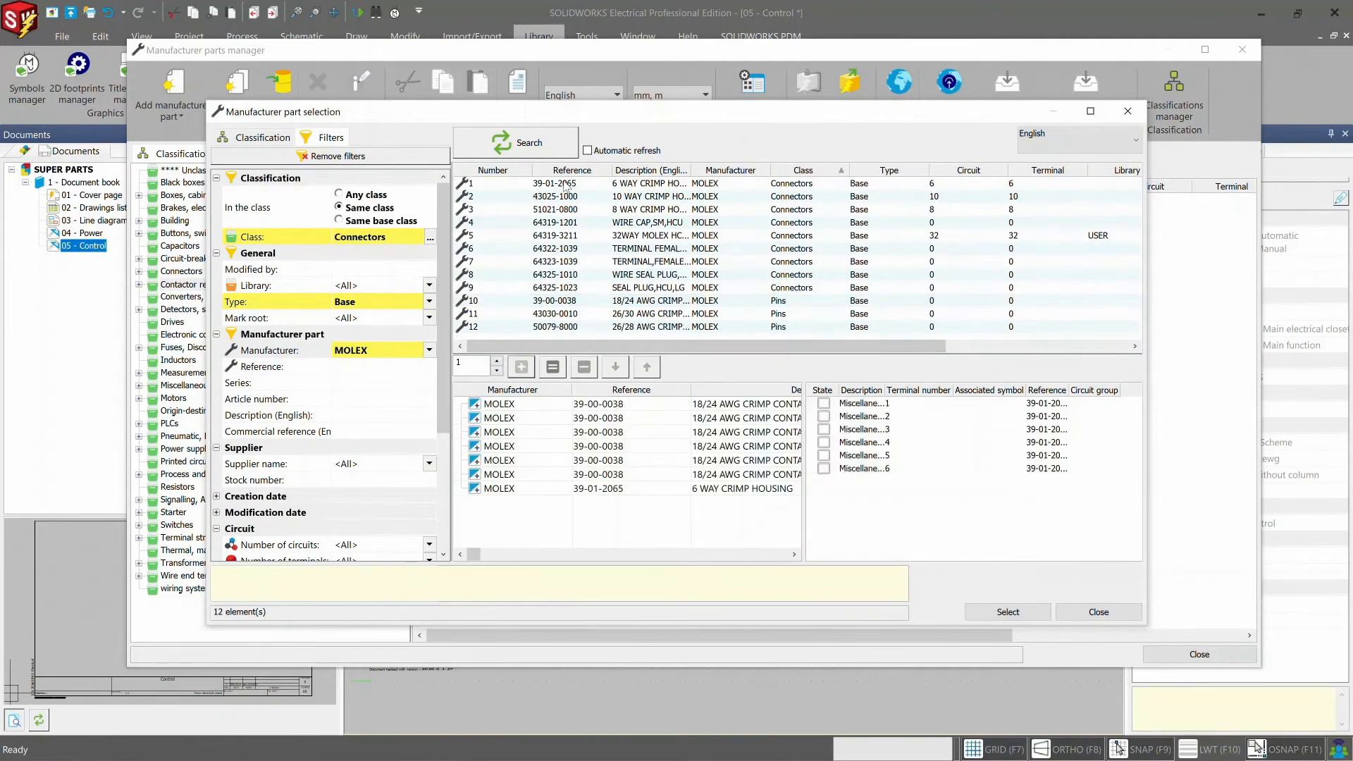
{"action": "left_click", "coordinate": [1008, 612]}
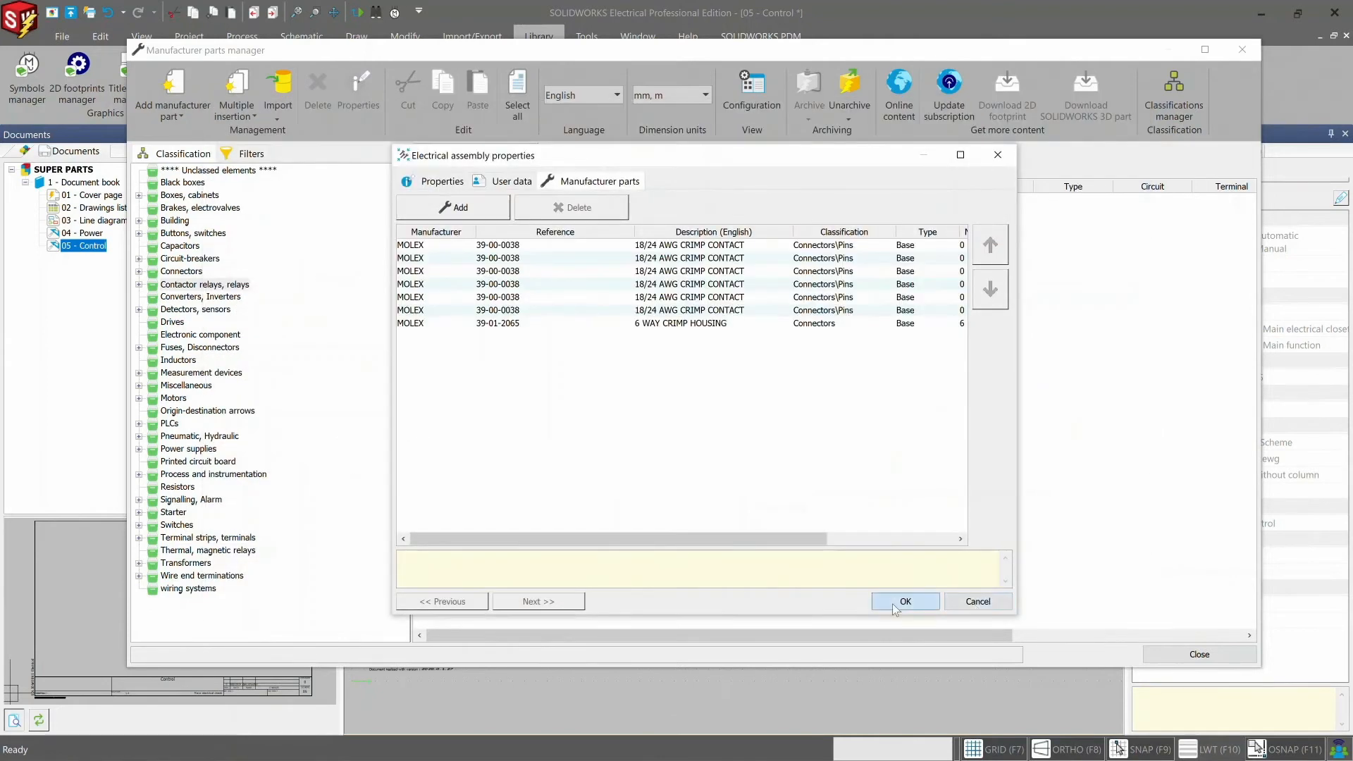
{"action": "left_click", "coordinate": [893, 603]}
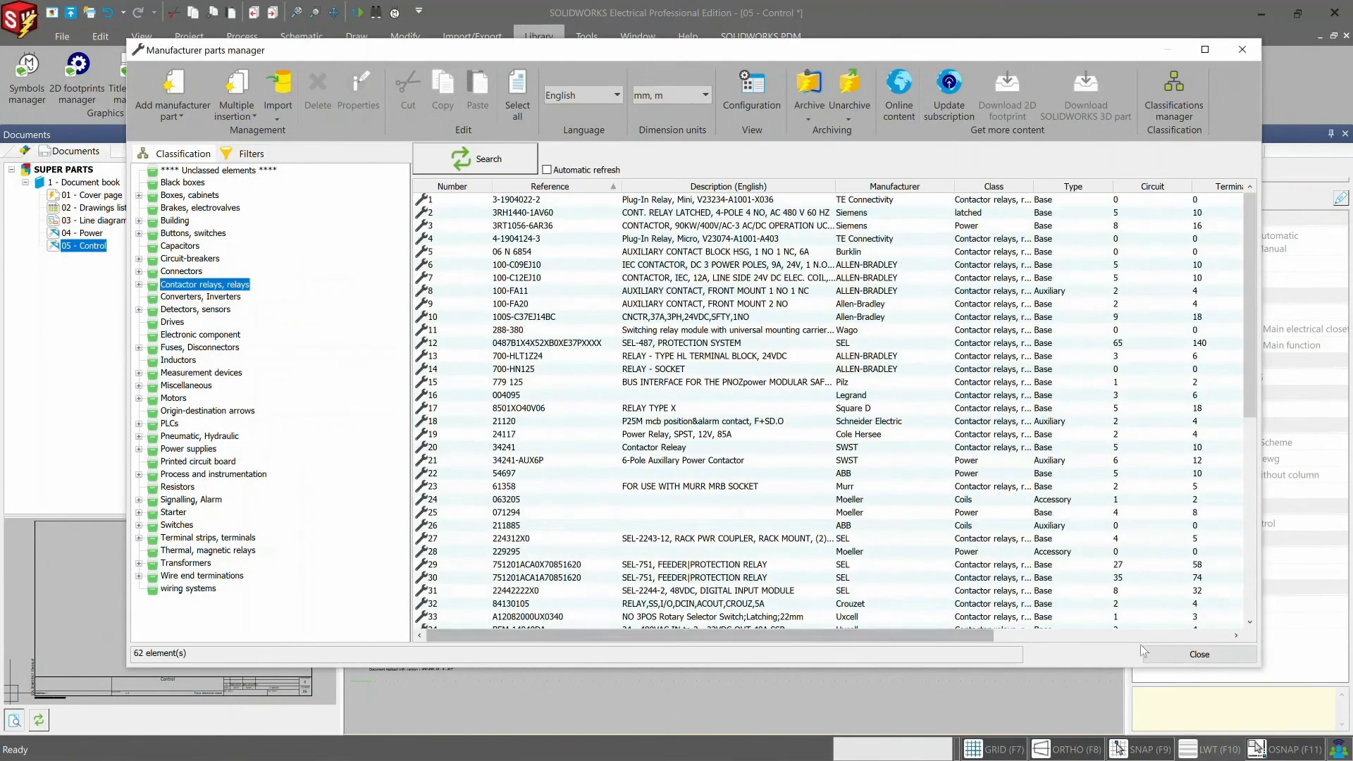
{"action": "left_click", "coordinate": [1170, 654]}
- Start a connector insertion using the Skywalker Industries electrical assembly C3PO, keeping the default component properties
{"action": "left_click", "coordinate": [303, 36]}
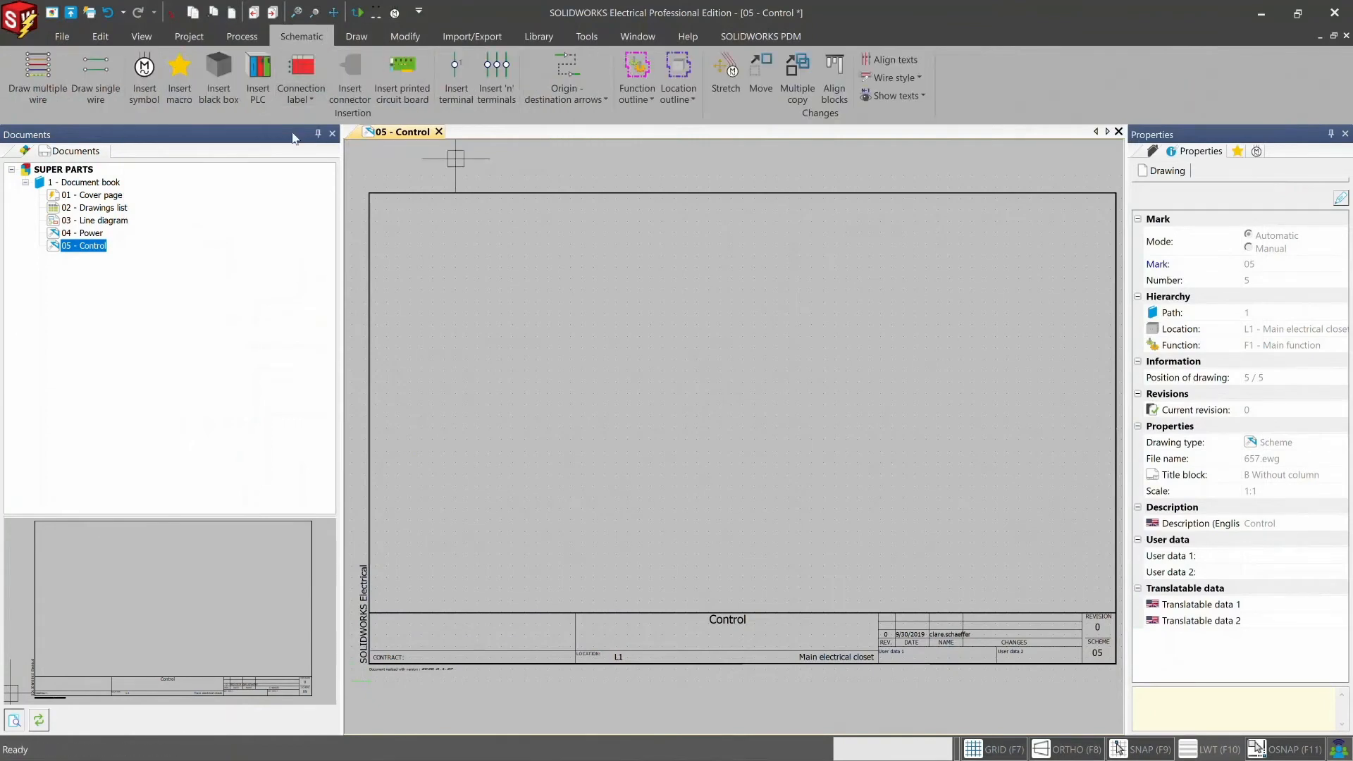
{"action": "left_click", "coordinate": [349, 91]}
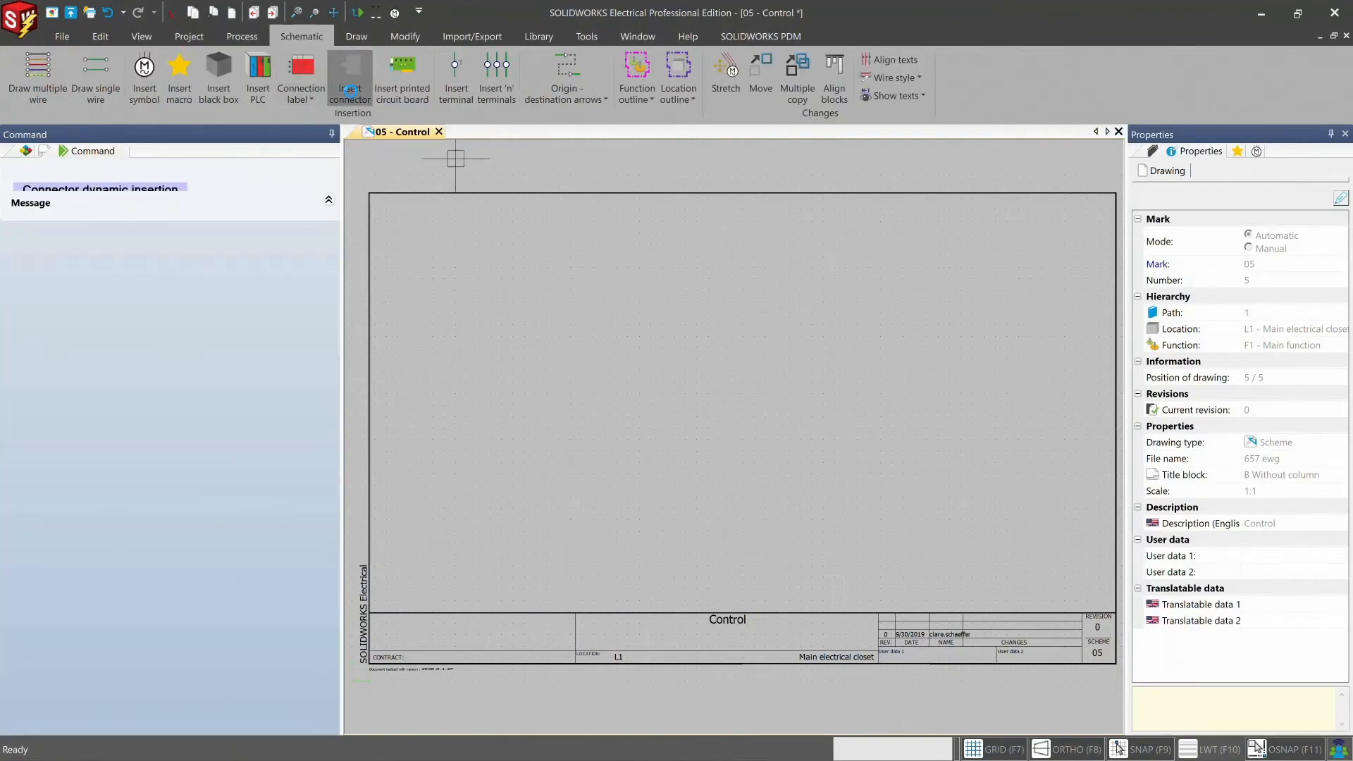
{"action": "left_click", "coordinate": [525, 143]}
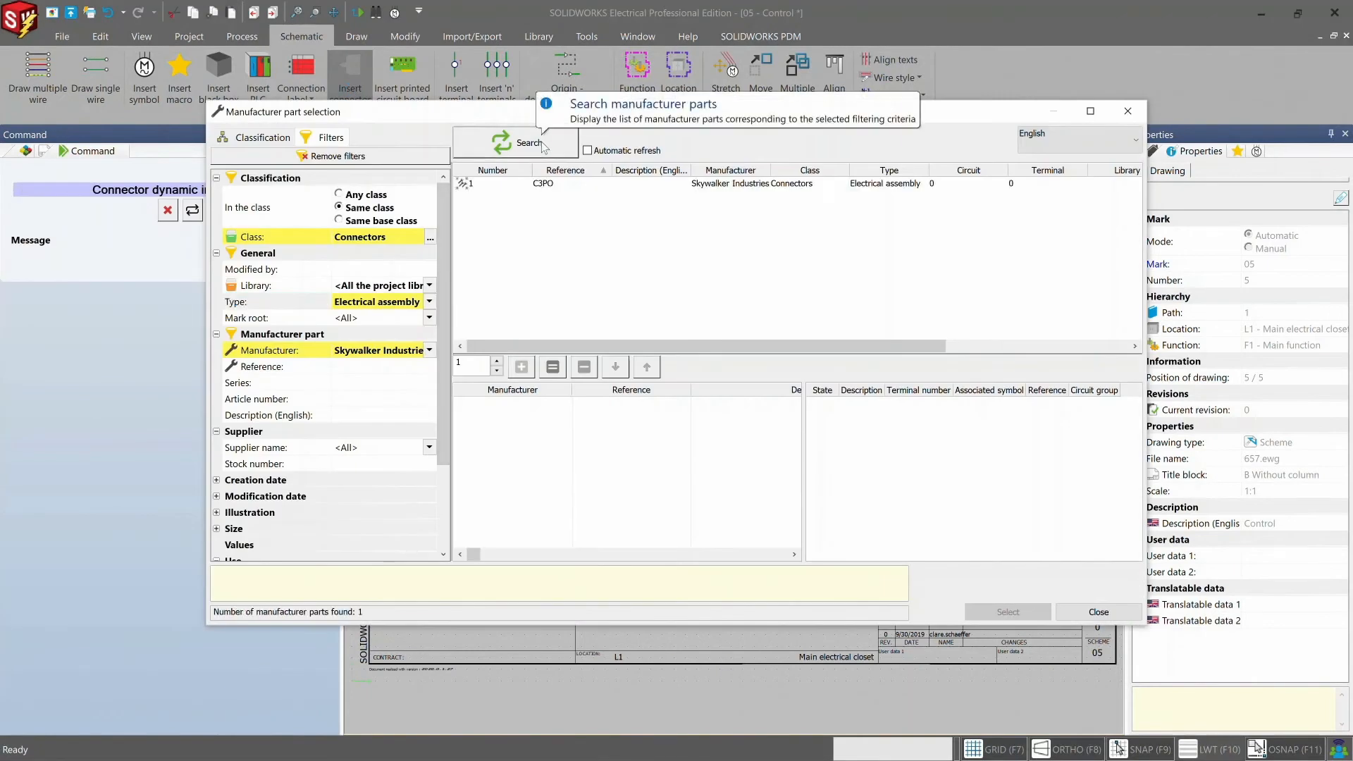
{"action": "left_click", "coordinate": [546, 184]}
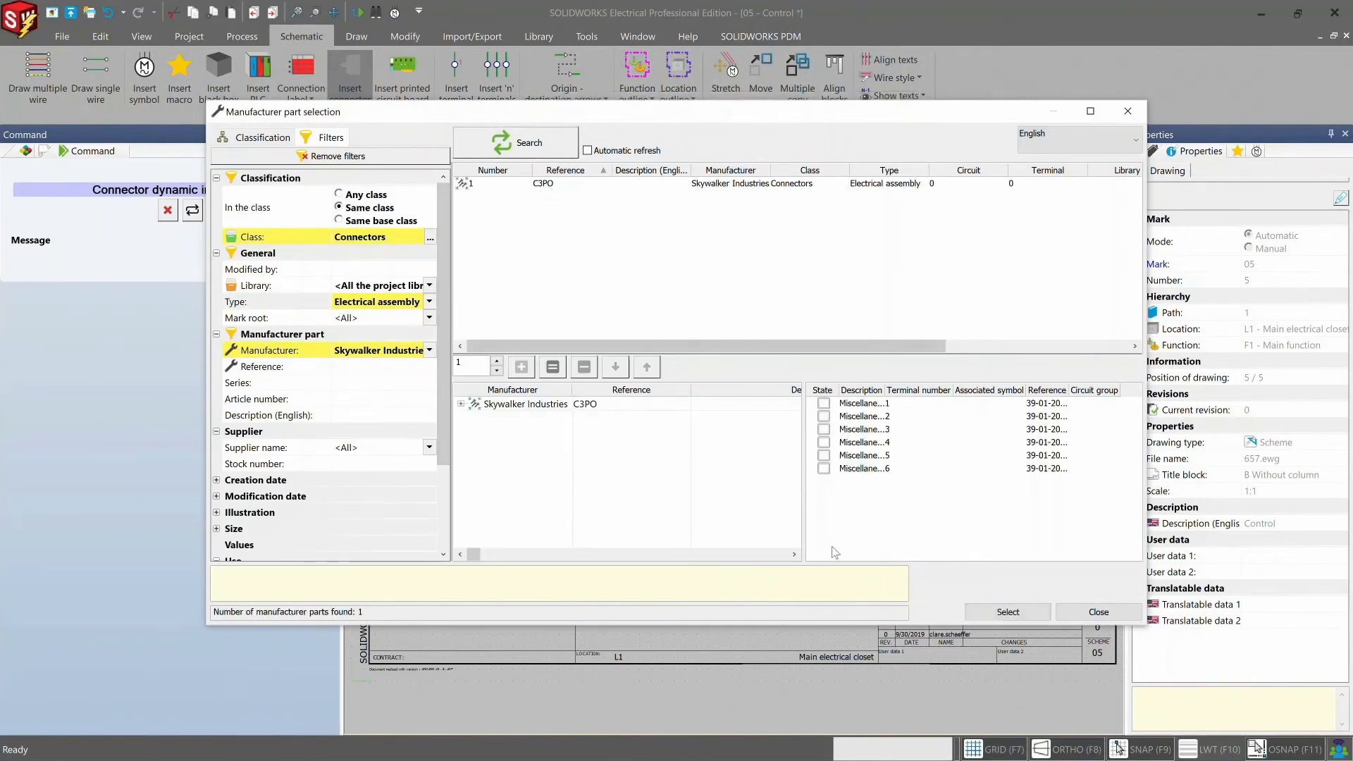
{"action": "left_click", "coordinate": [990, 617]}
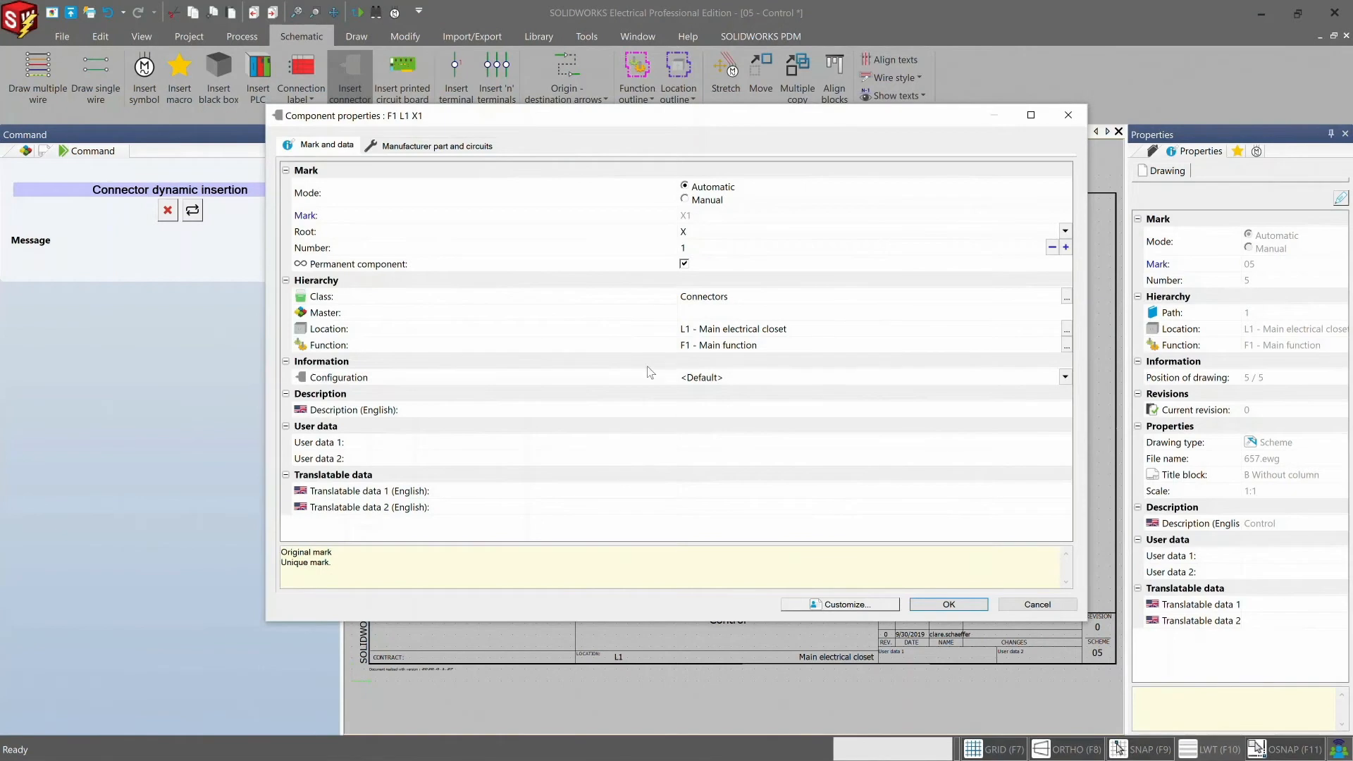
{"action": "left_click", "coordinate": [949, 604]}
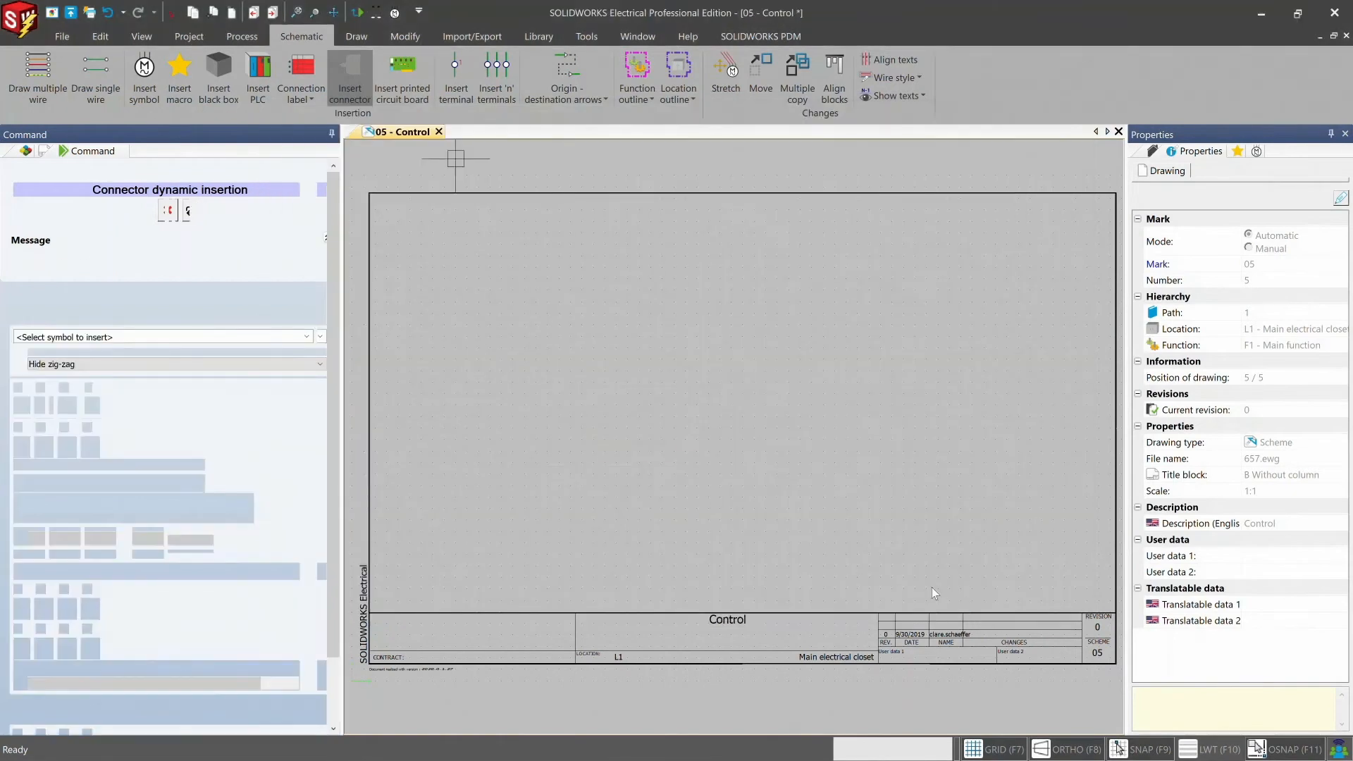
- Place the connector as a dynamic connector with pin symbol in the left half of the Control drawing
{"action": "left_click", "coordinate": [306, 311]}
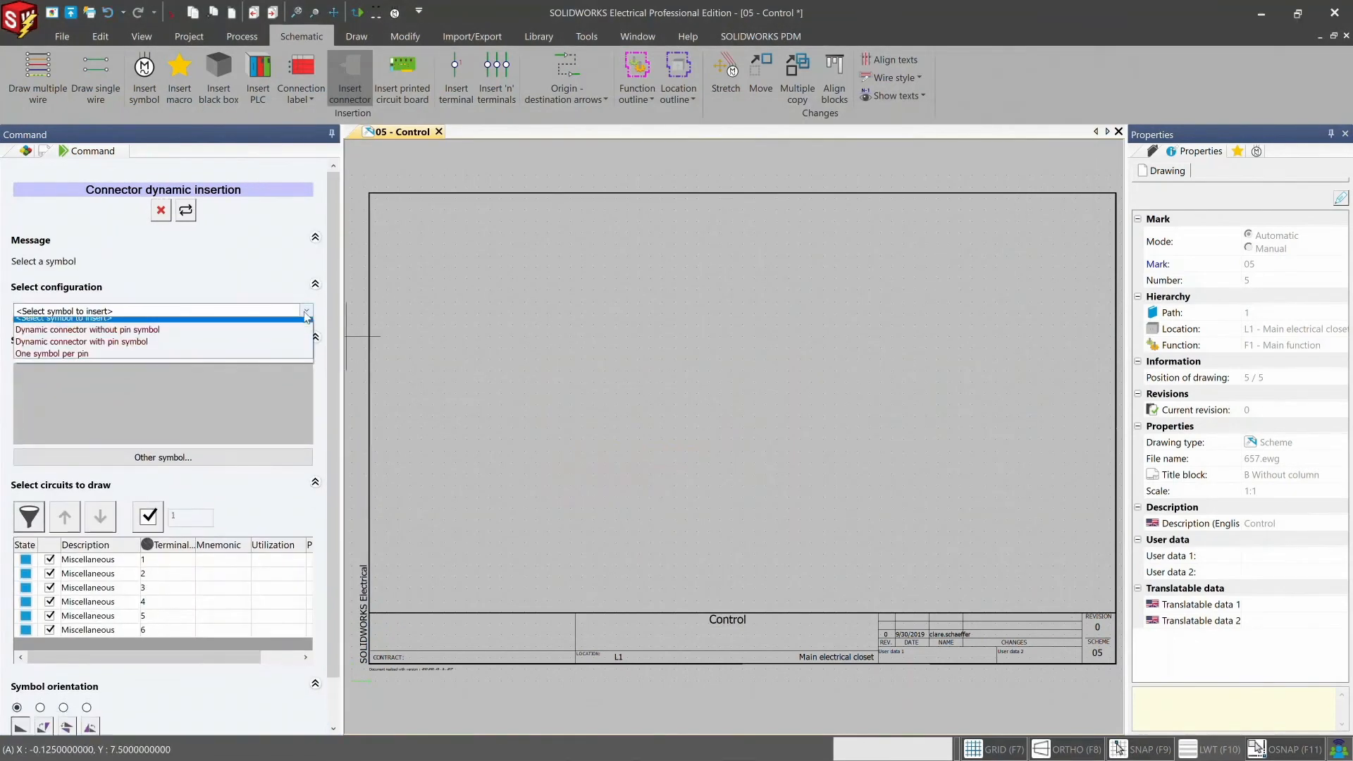
{"action": "left_click", "coordinate": [269, 349]}
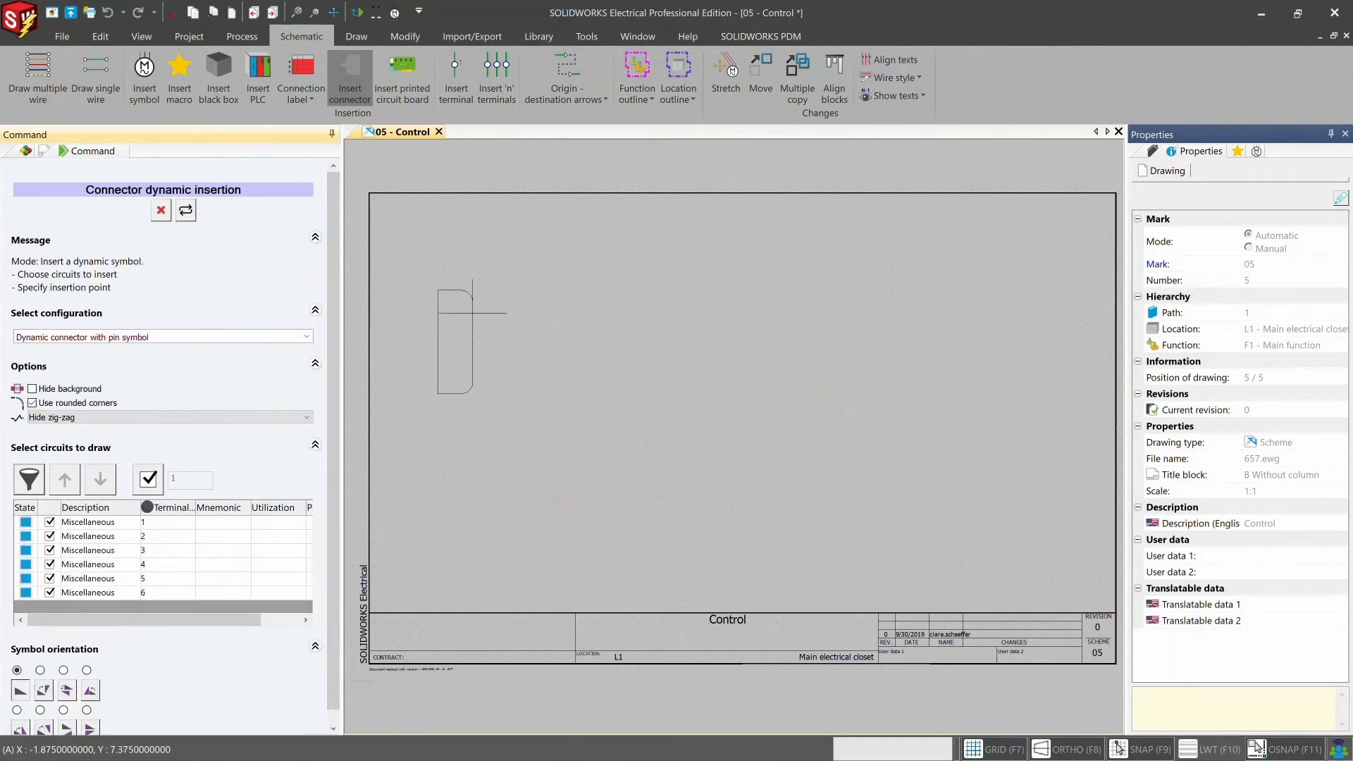
{"action": "left_click", "coordinate": [547, 360]}
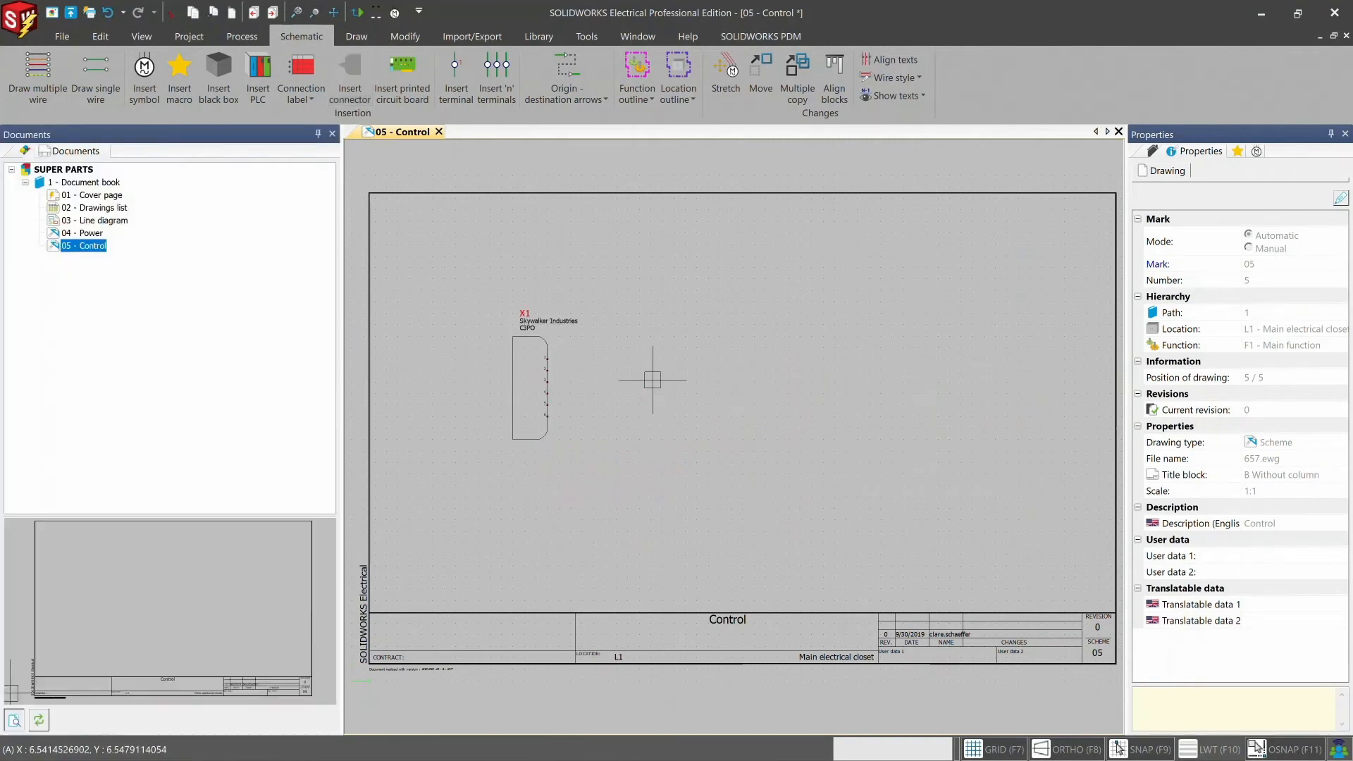
- Open the project's report manager and examine the Bill Of Materials grouped by manufacturer for the inserted connector
{"action": "left_click", "coordinate": [186, 36]}
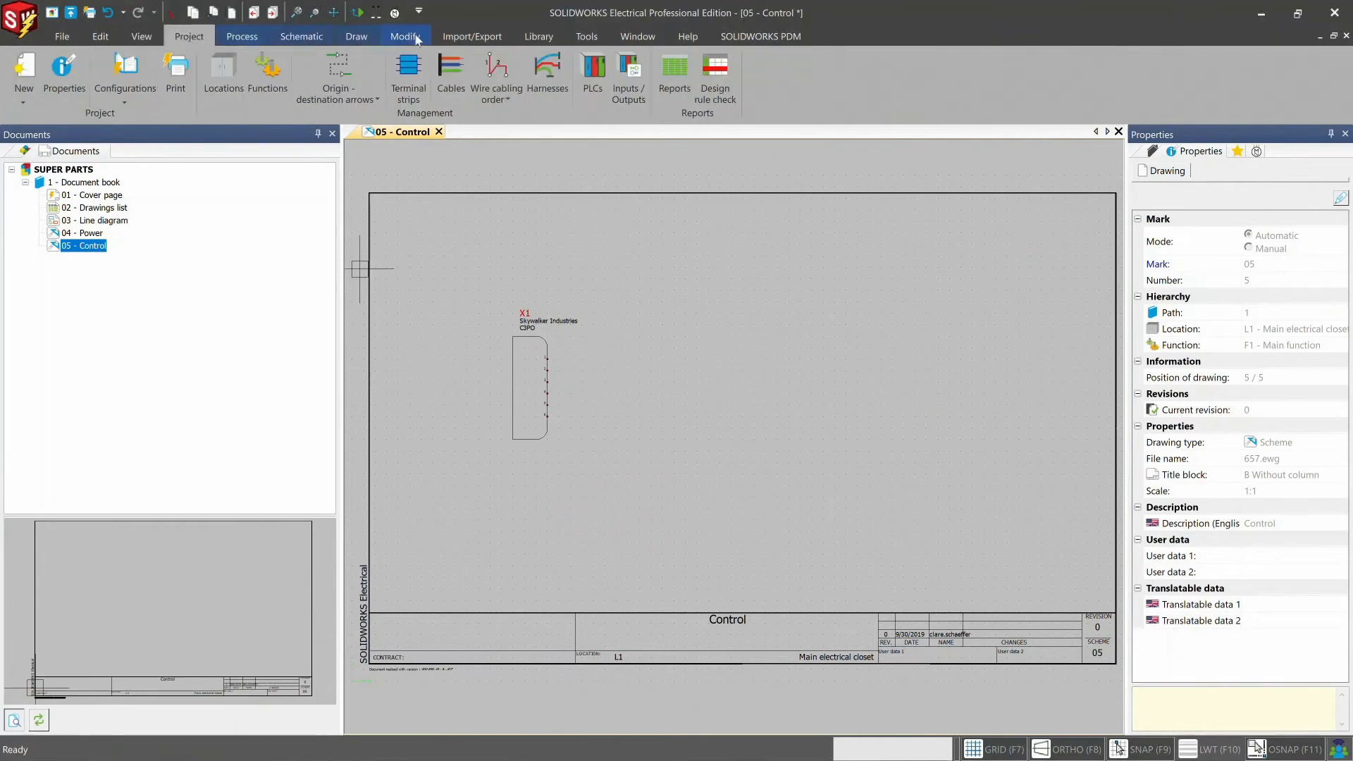
{"action": "left_click", "coordinate": [676, 90]}
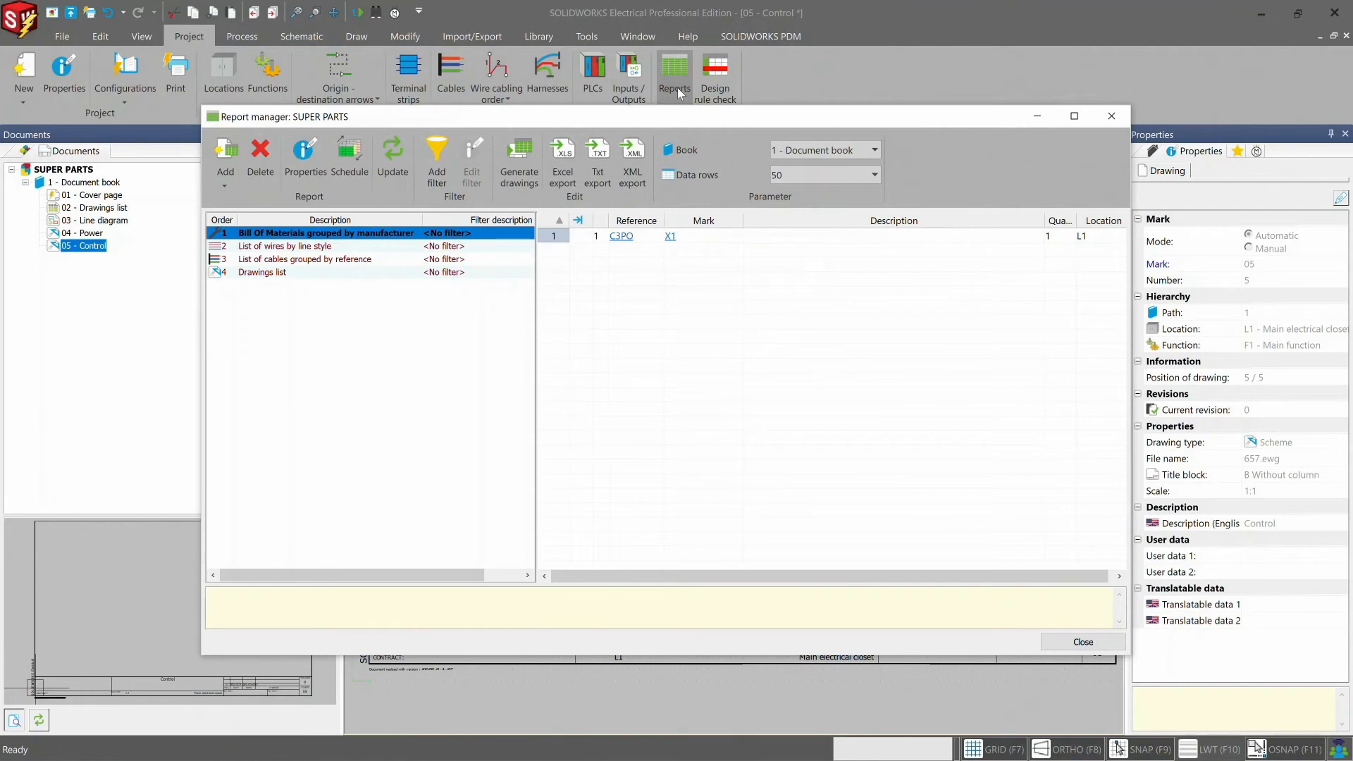
{"action": "left_click", "coordinate": [530, 232]}
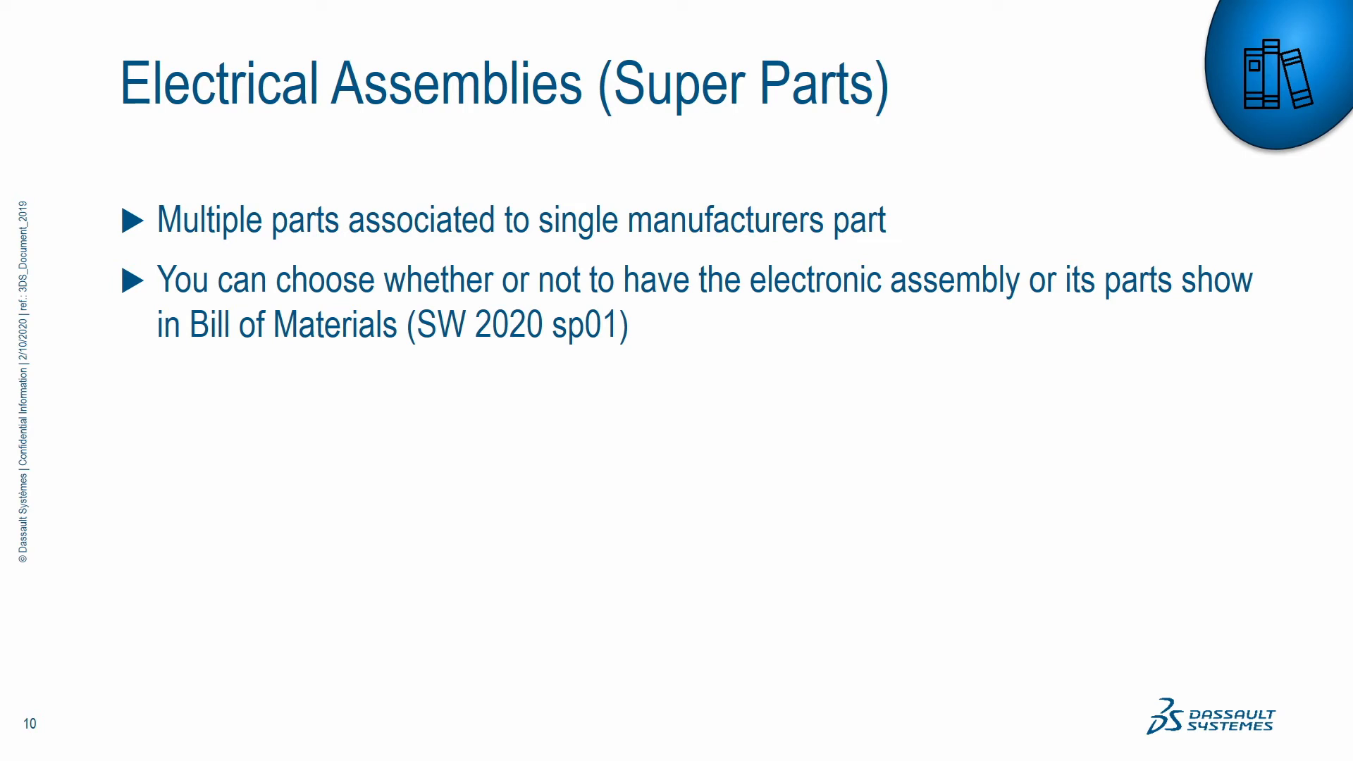
{"action": "key", "text": "Right"}
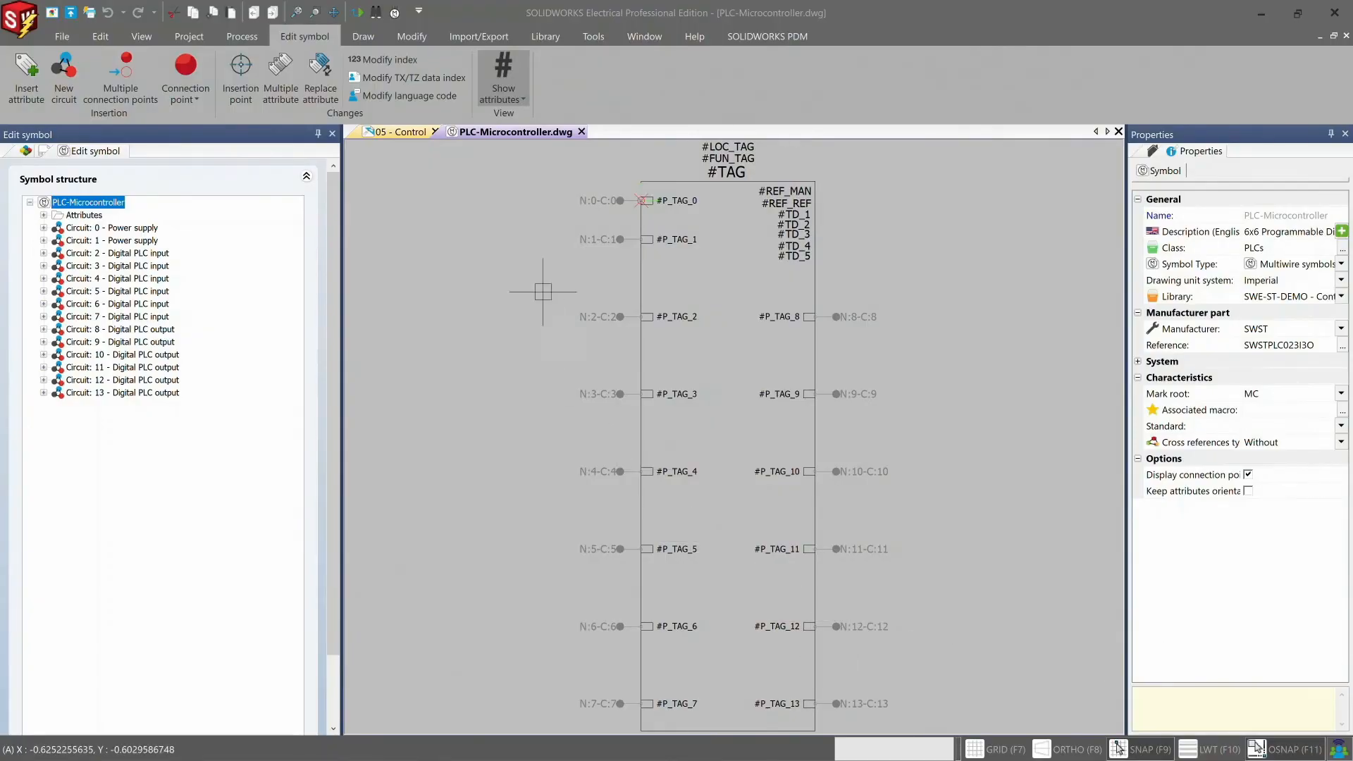
- Display the PLC-Microcontroller symbol's attributes as sample values and as attribute descriptions
{"action": "left_click", "coordinate": [522, 92]}
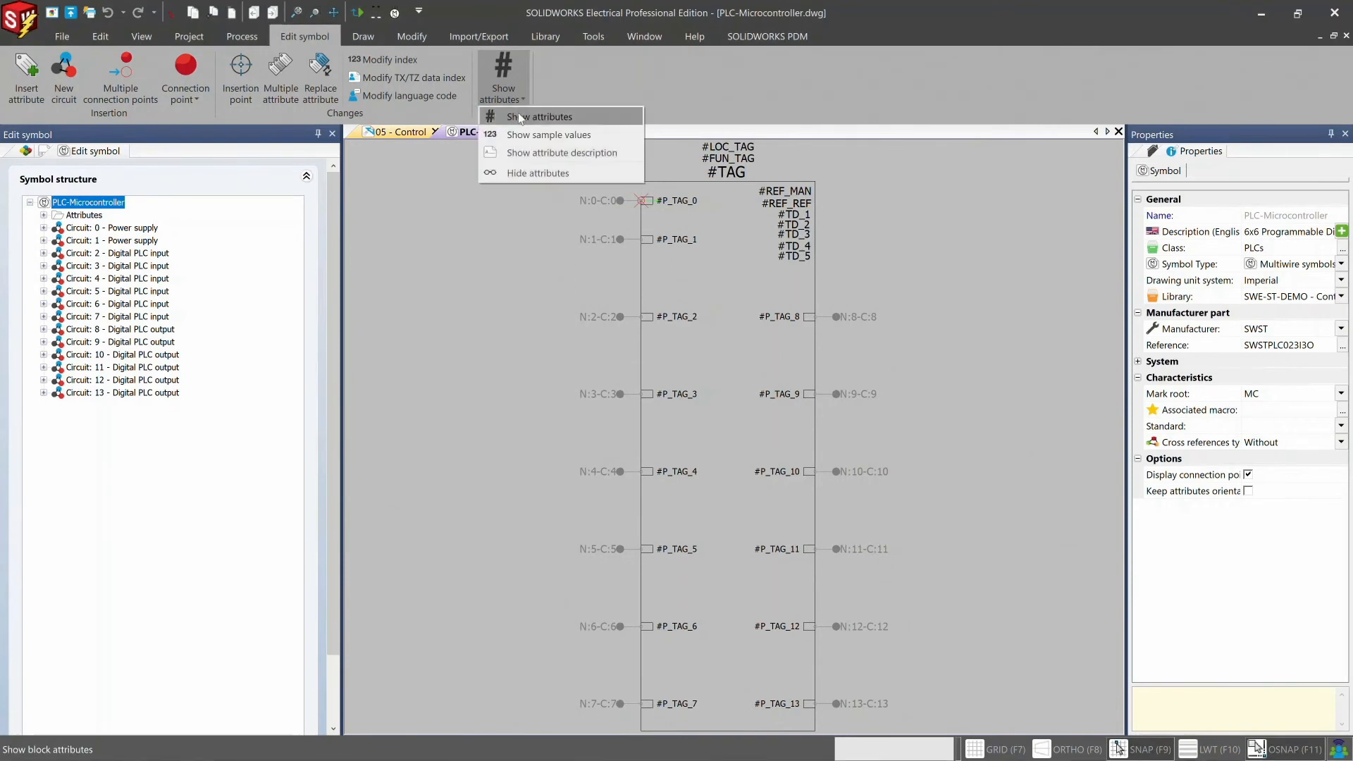
{"action": "left_click", "coordinate": [519, 135]}
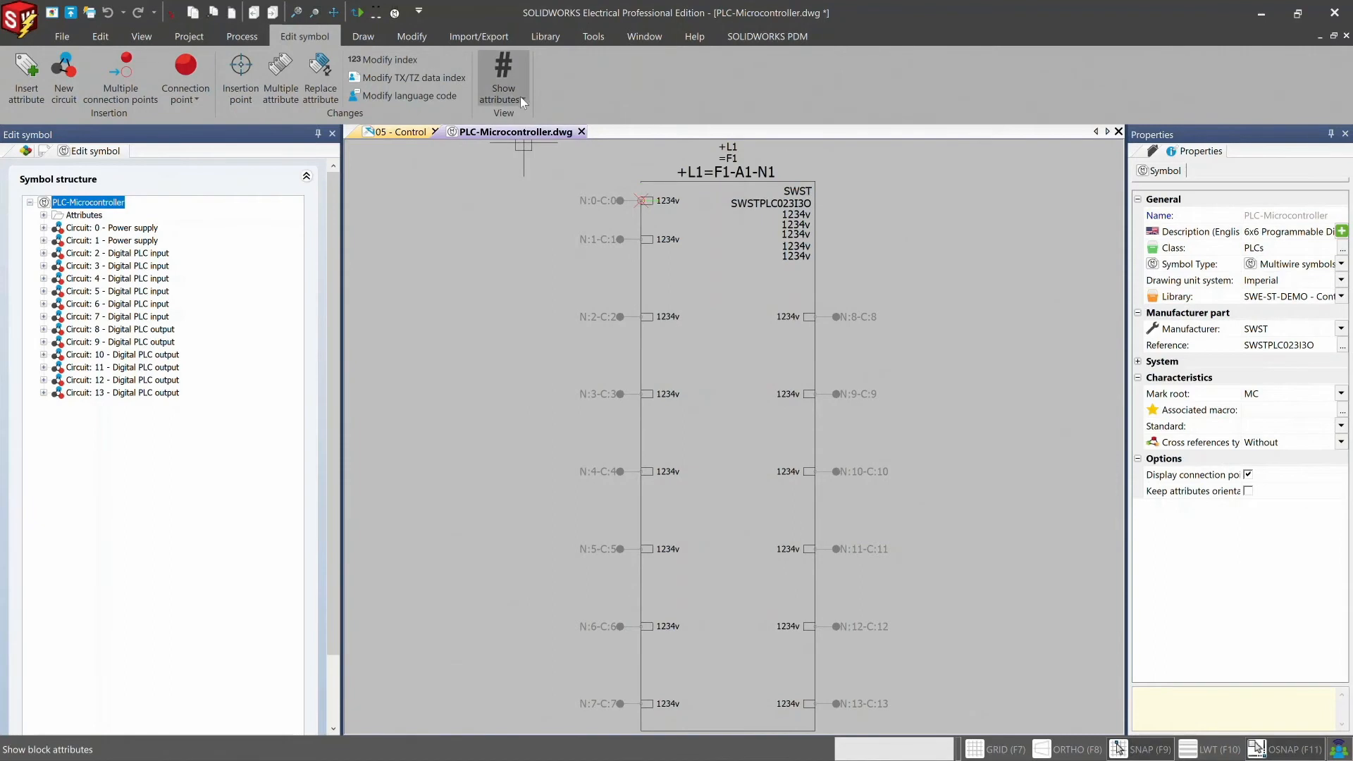
{"action": "left_click", "coordinate": [520, 96]}
{"action": "left_click", "coordinate": [519, 152]}
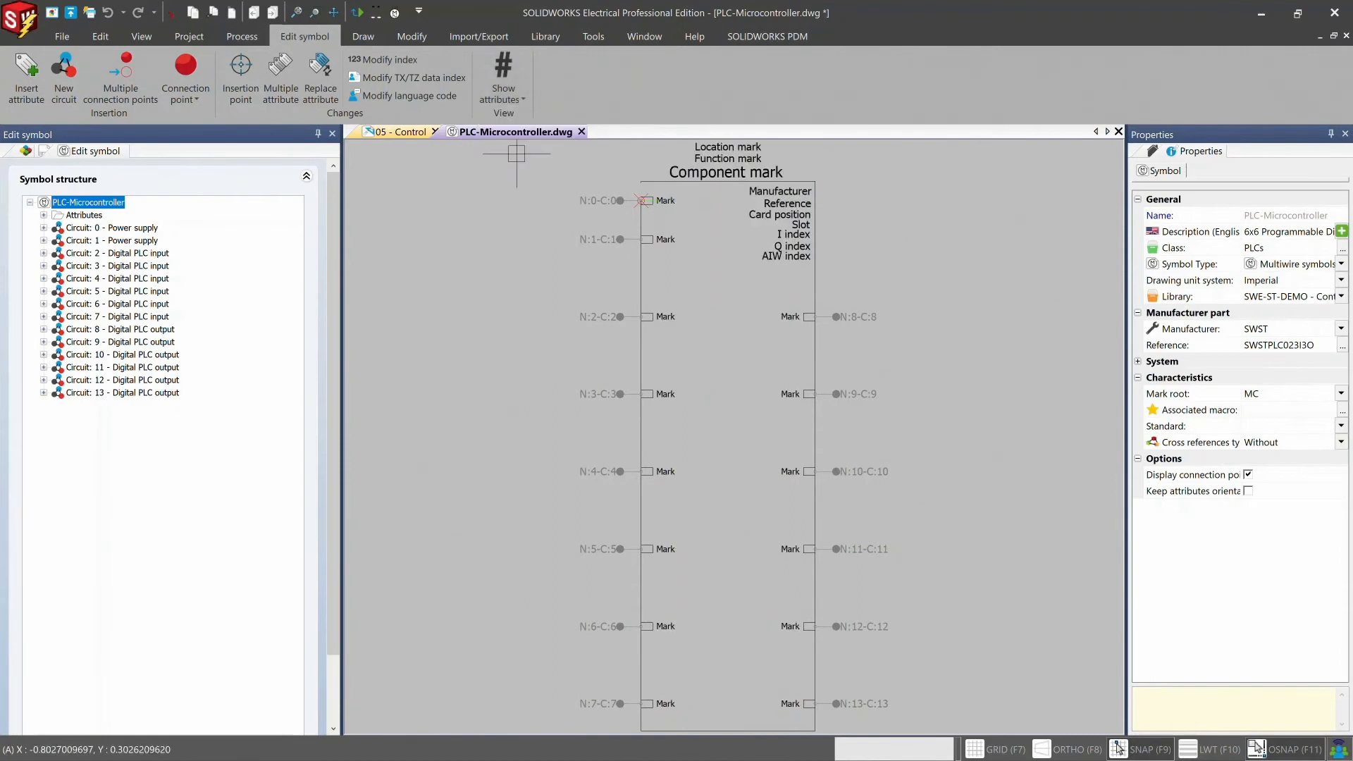
- Hide all attributes of the PLC-Microcontroller symbol and show them again as attribute names
{"action": "left_click", "coordinate": [523, 94]}
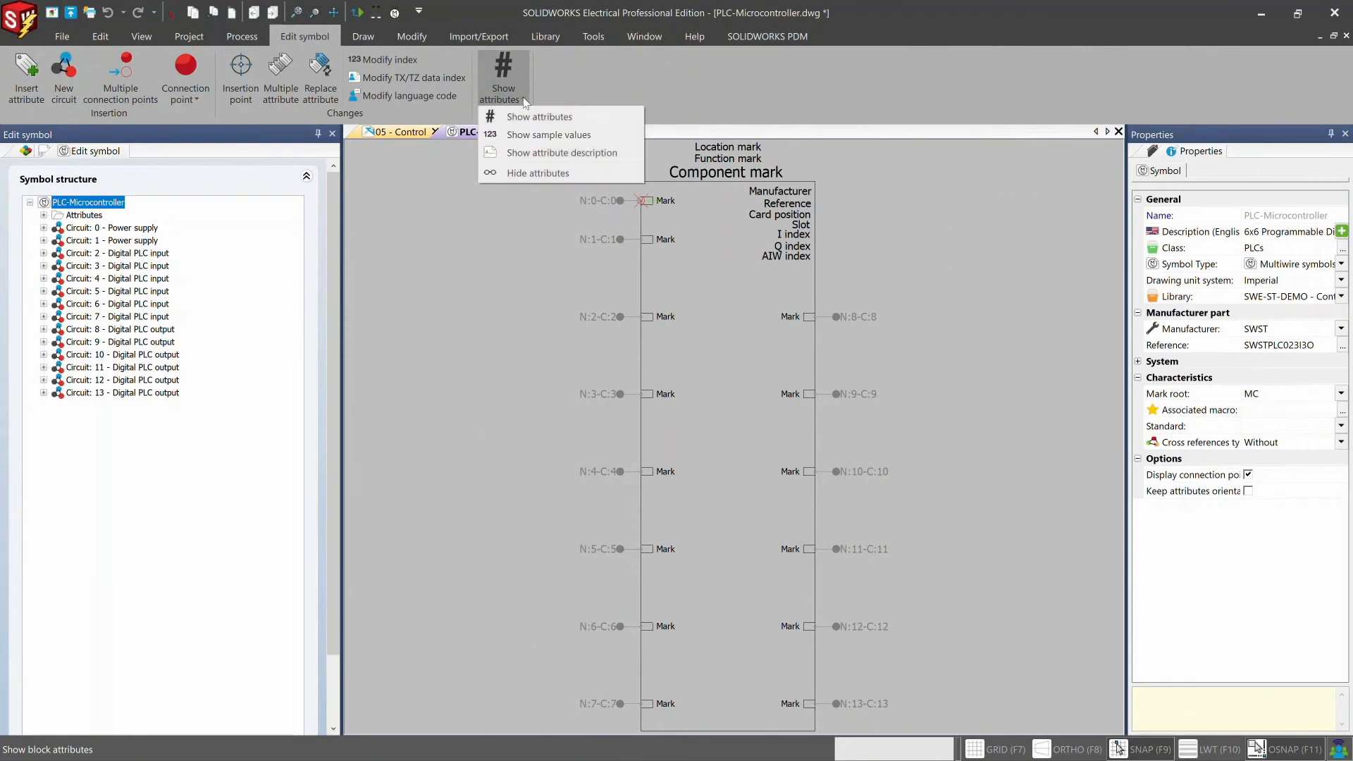
{"action": "left_click", "coordinate": [522, 172]}
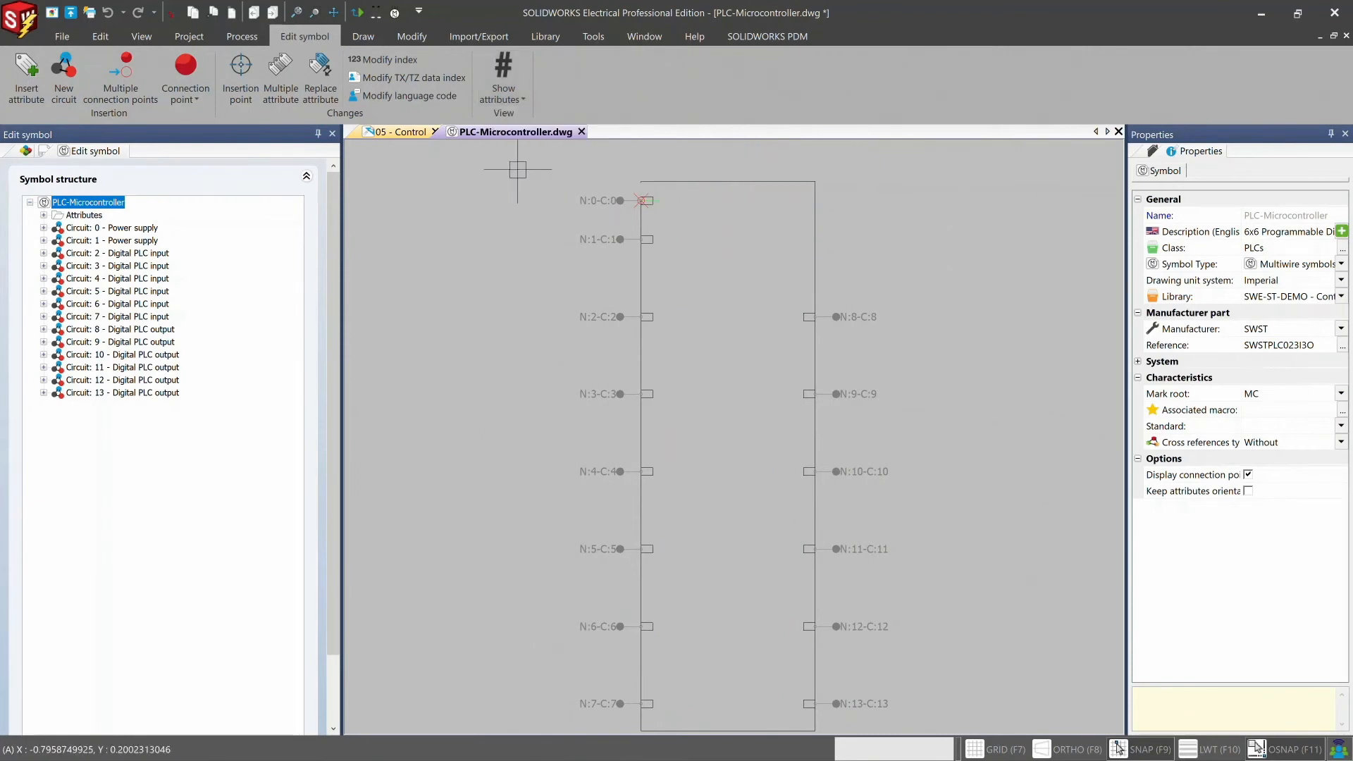
{"action": "left_click", "coordinate": [523, 94]}
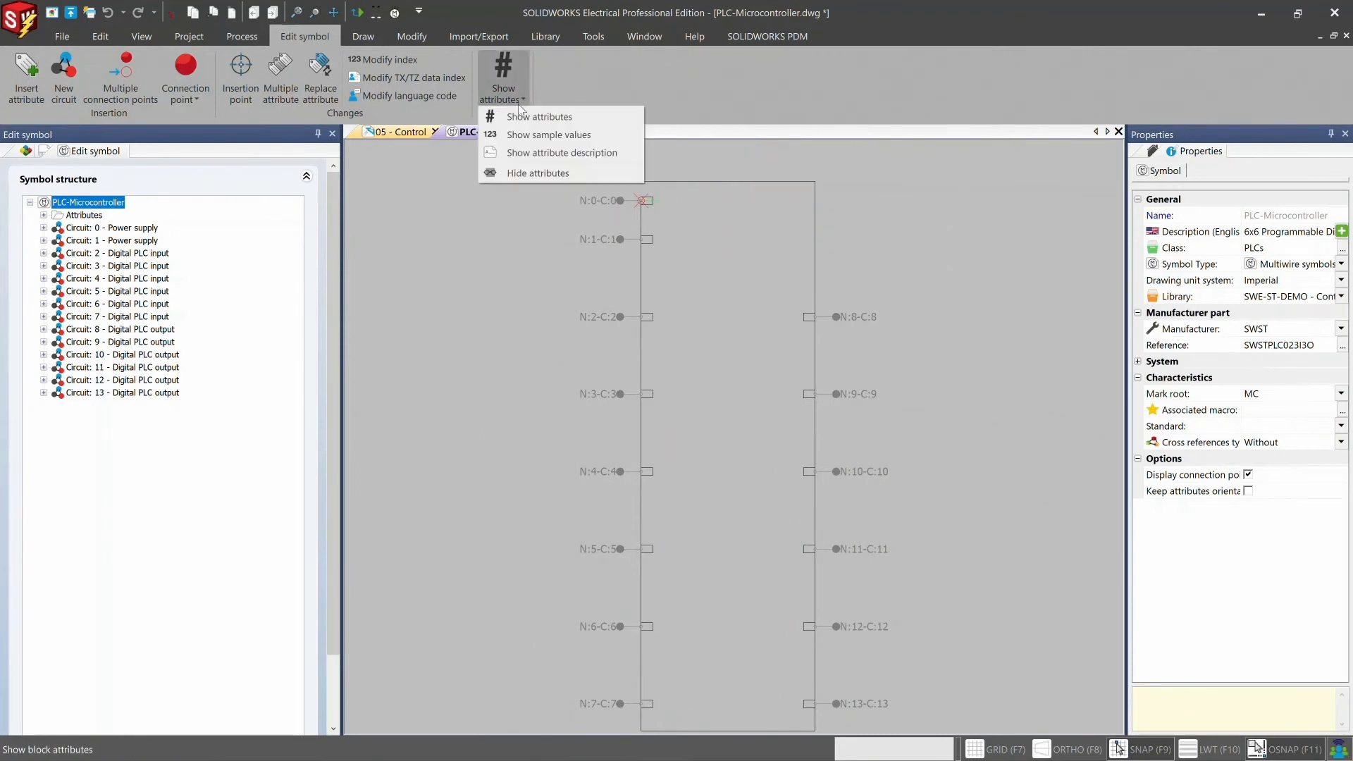
{"action": "left_click", "coordinate": [519, 118]}
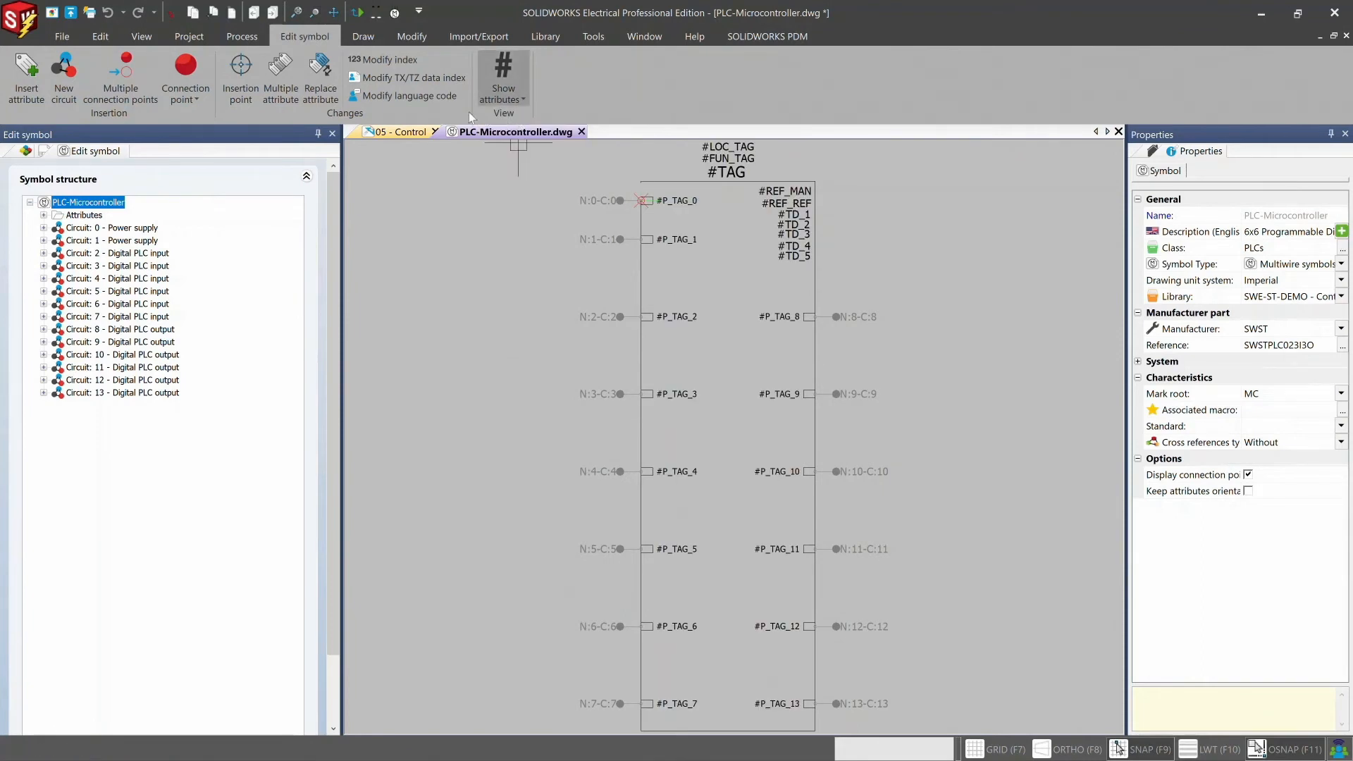
- Try changing the index of the #P_TAG_1 attribute to 20 and undo the change
{"action": "left_click", "coordinate": [387, 62]}
{"action": "left_click", "coordinate": [387, 62]}
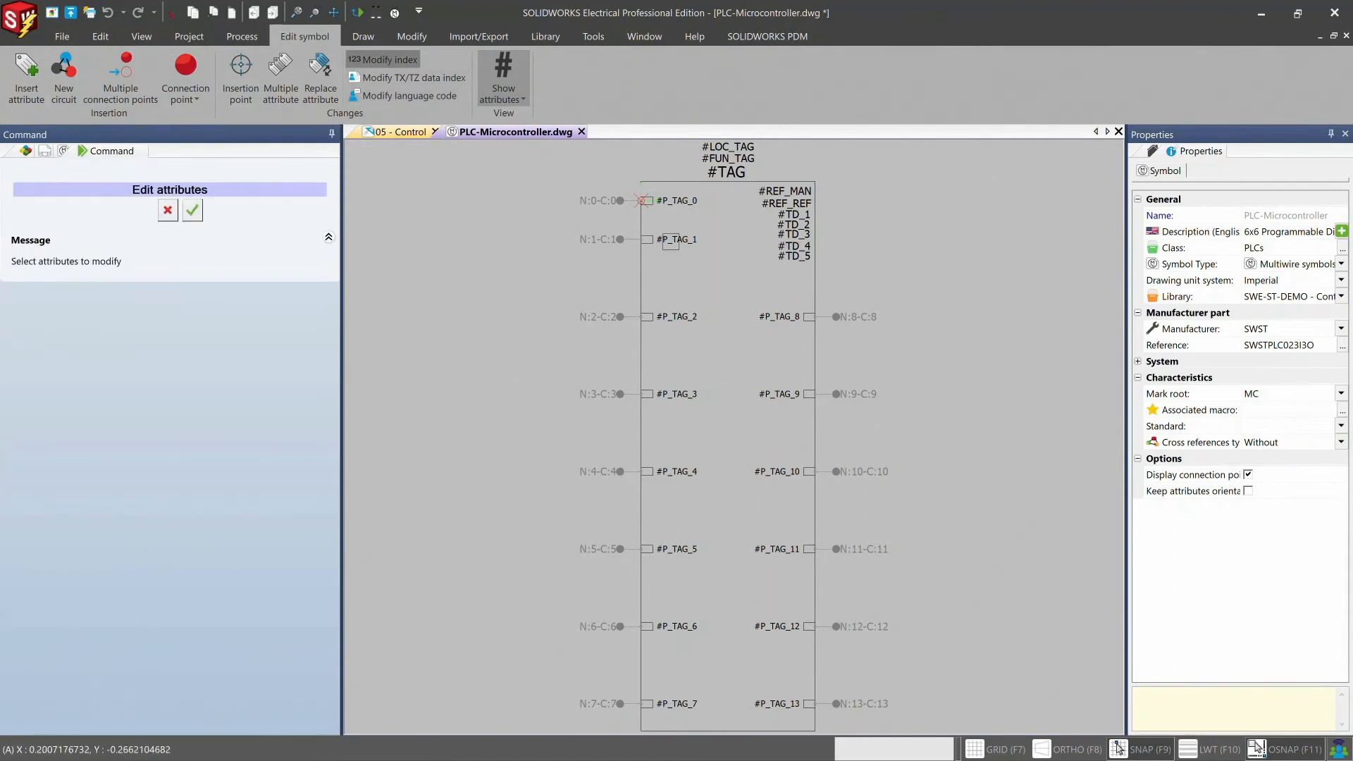
{"action": "left_click", "coordinate": [666, 241]}
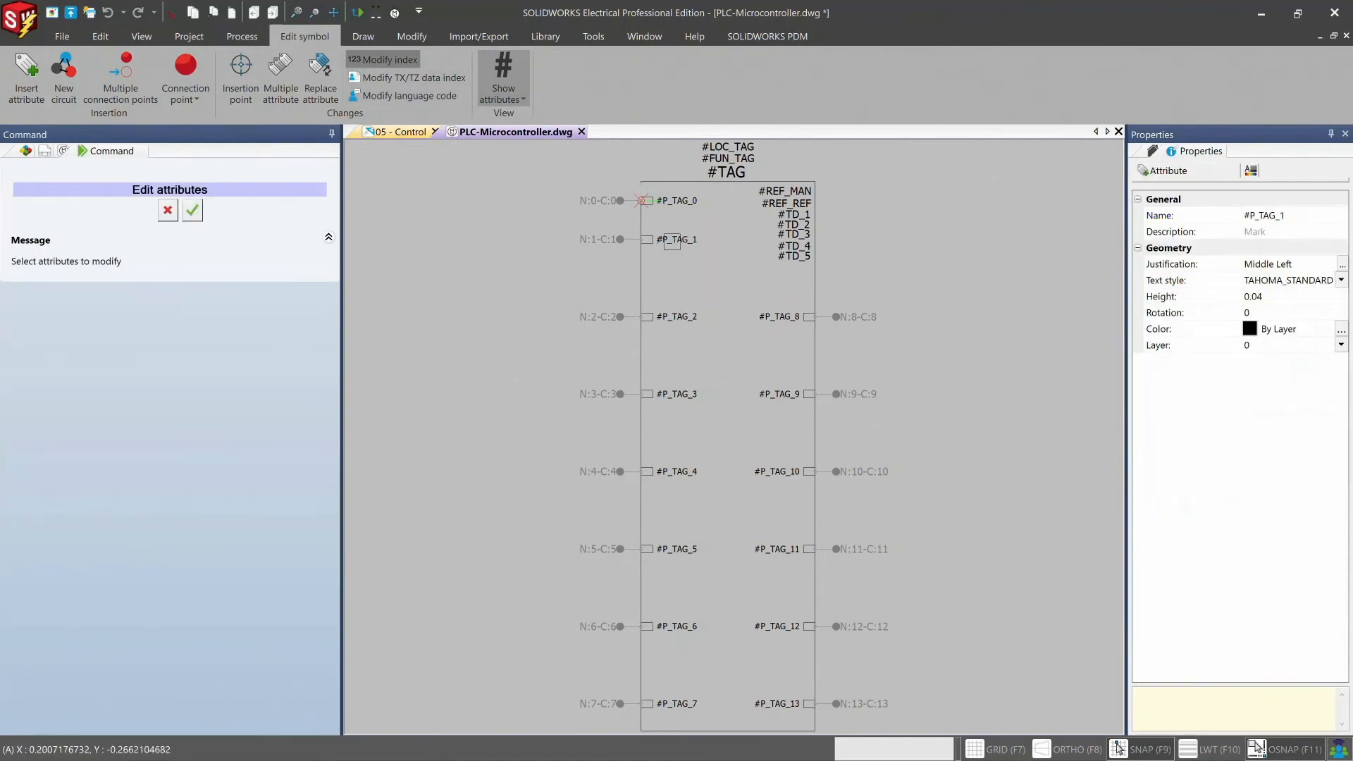
{"action": "left_click", "coordinate": [192, 210]}
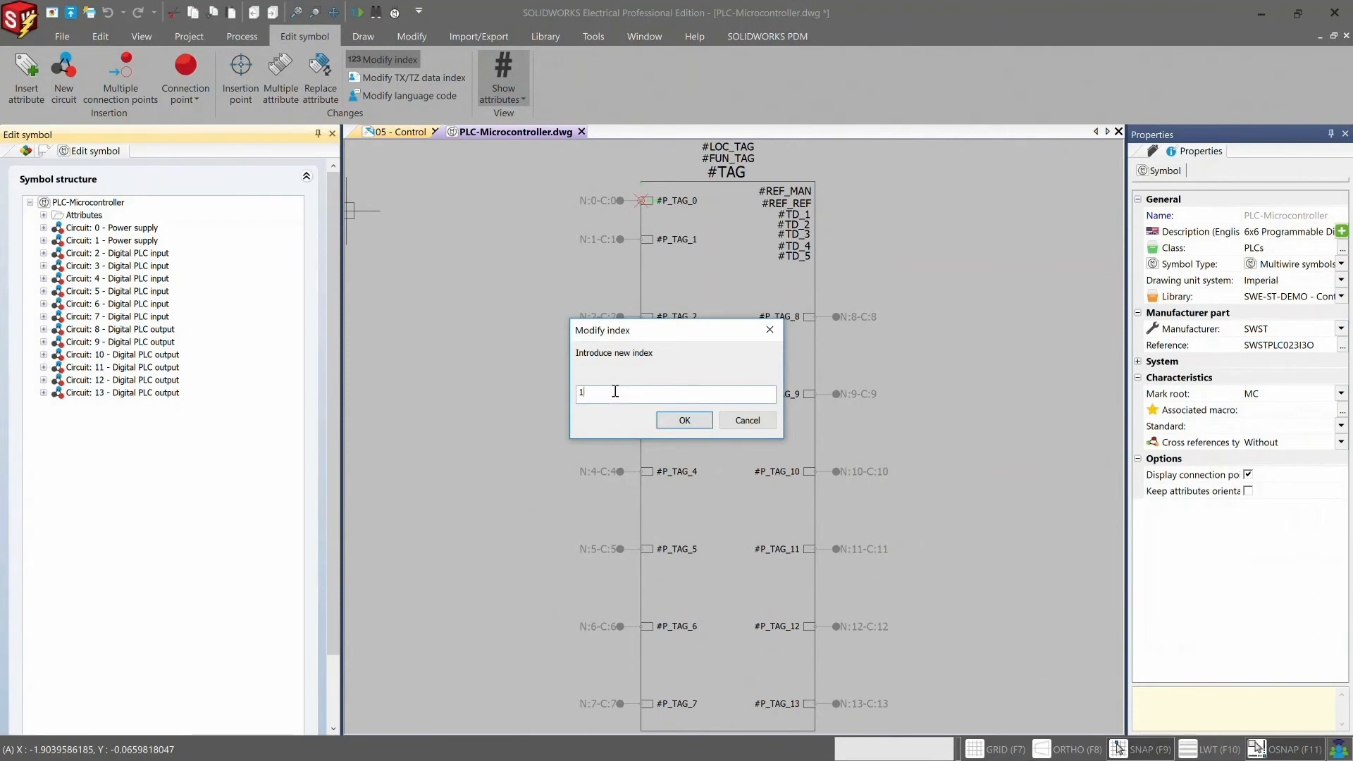
{"action": "key", "text": "BackSpace"}
{"action": "type", "text": "20"}
{"action": "key", "text": "Return"}
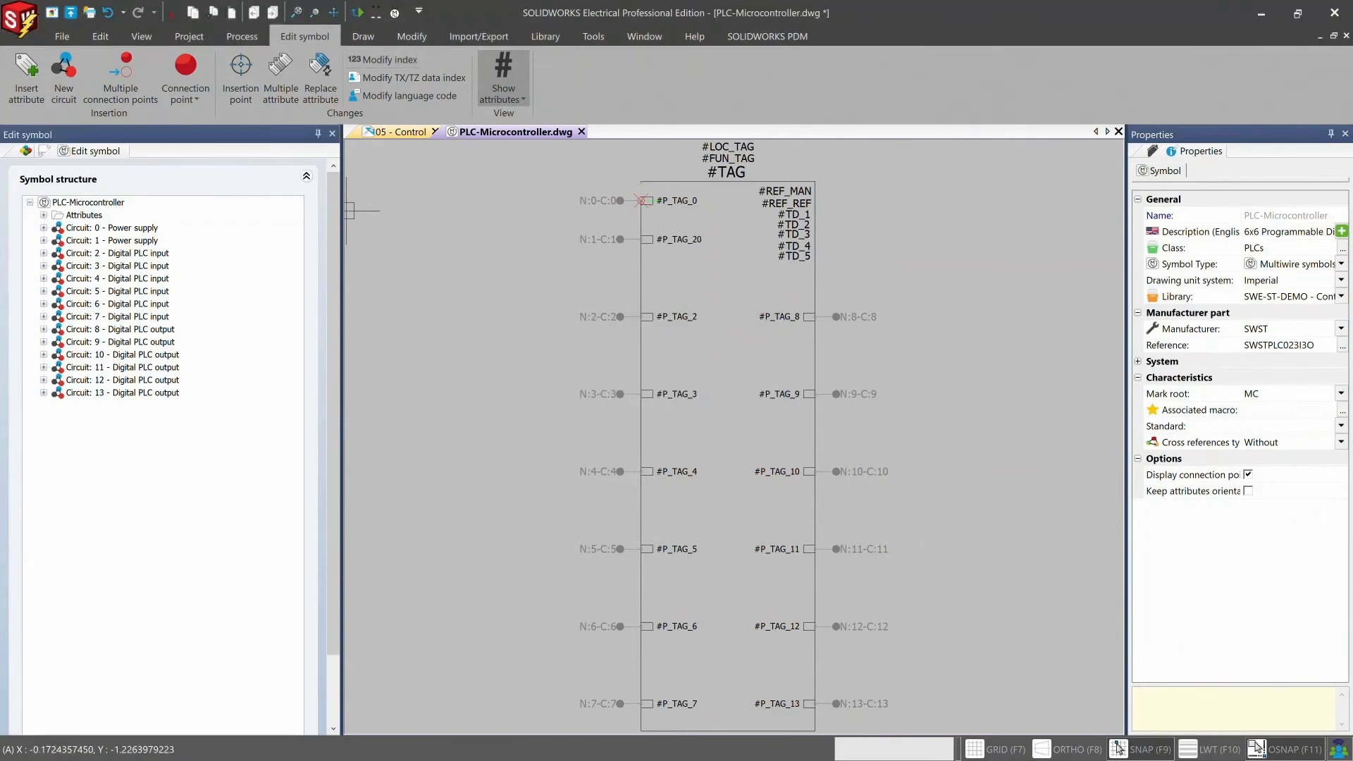
{"action": "key", "text": "ctrl+z"}
- Replace the #LOC_TAG attribute above the PLC symbol with the function description attribute #FUN_TZ_0_L1
{"action": "left_click", "coordinate": [319, 83]}
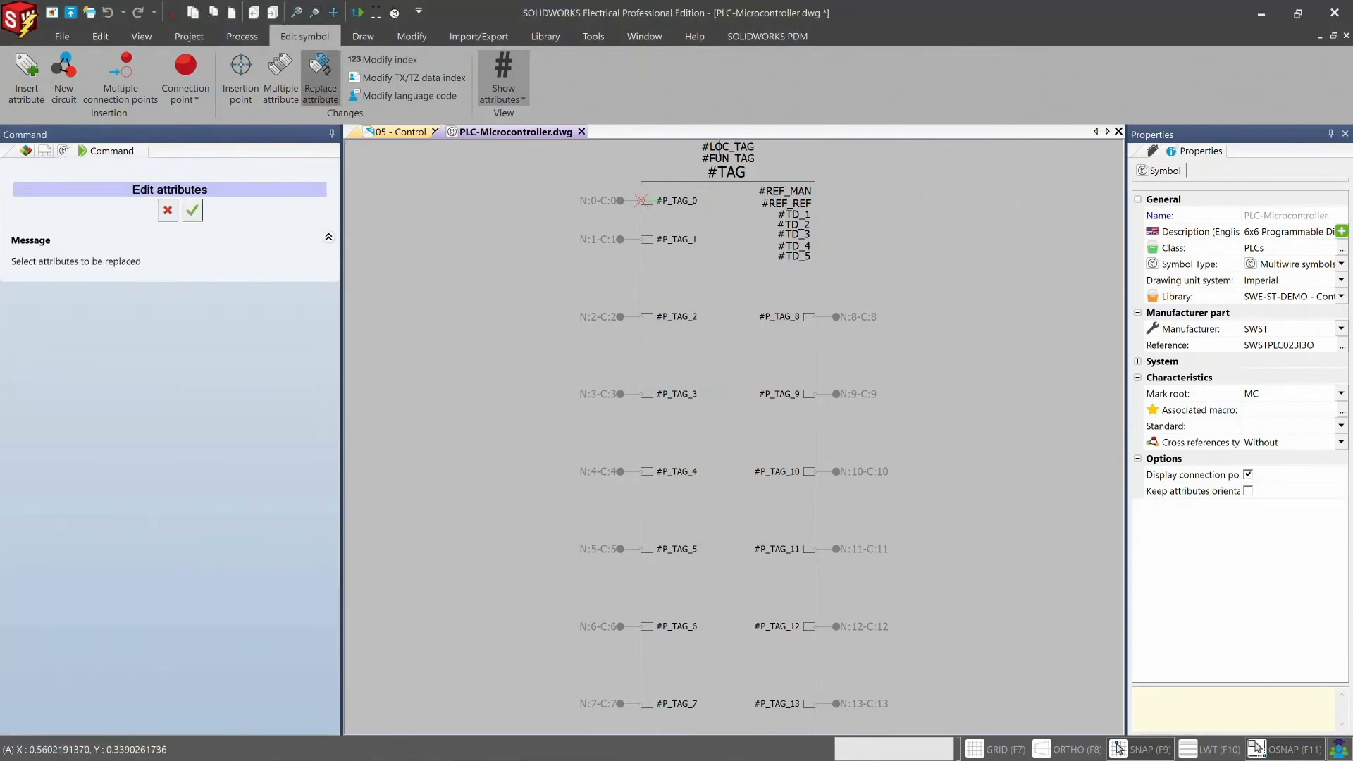
{"action": "left_click", "coordinate": [729, 146]}
{"action": "key", "text": "Return"}
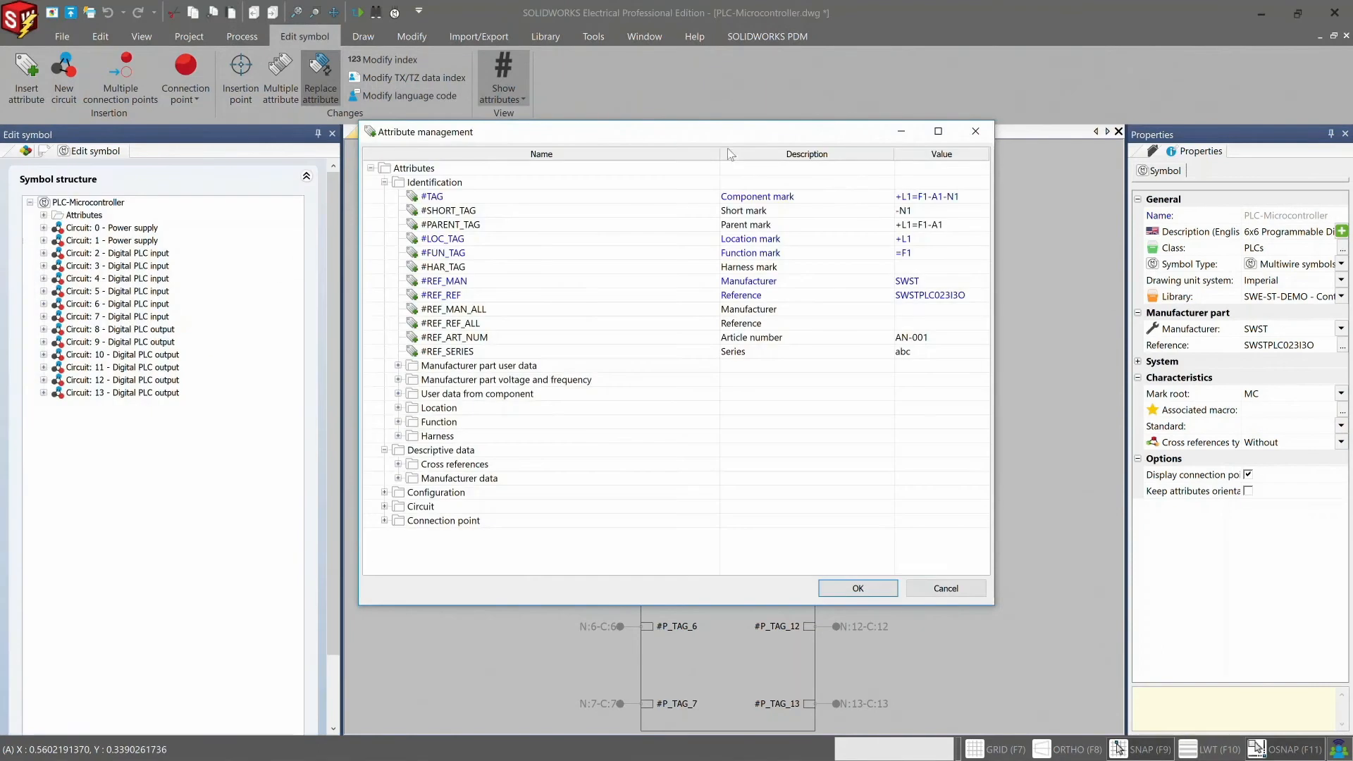
{"action": "left_click", "coordinate": [397, 421]}
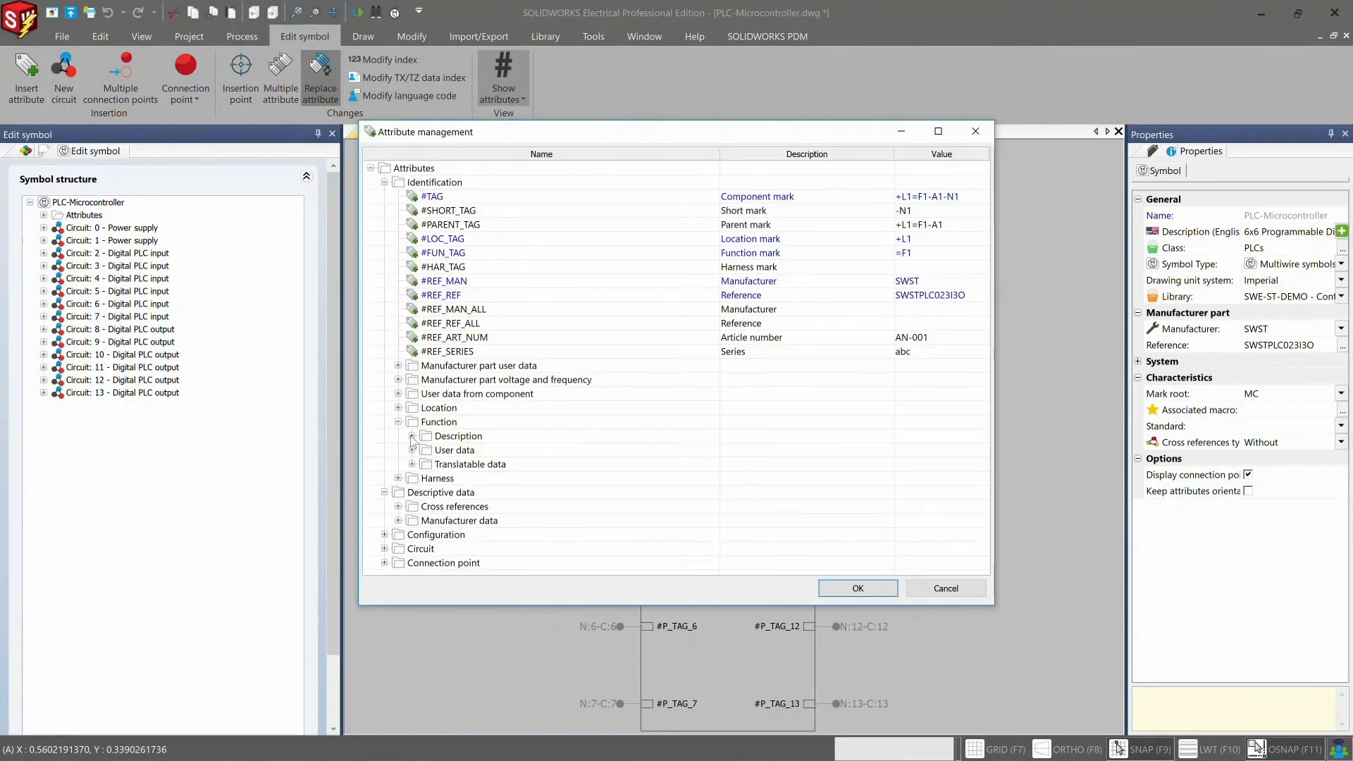
{"action": "left_click", "coordinate": [412, 437]}
{"action": "left_click", "coordinate": [454, 452]}
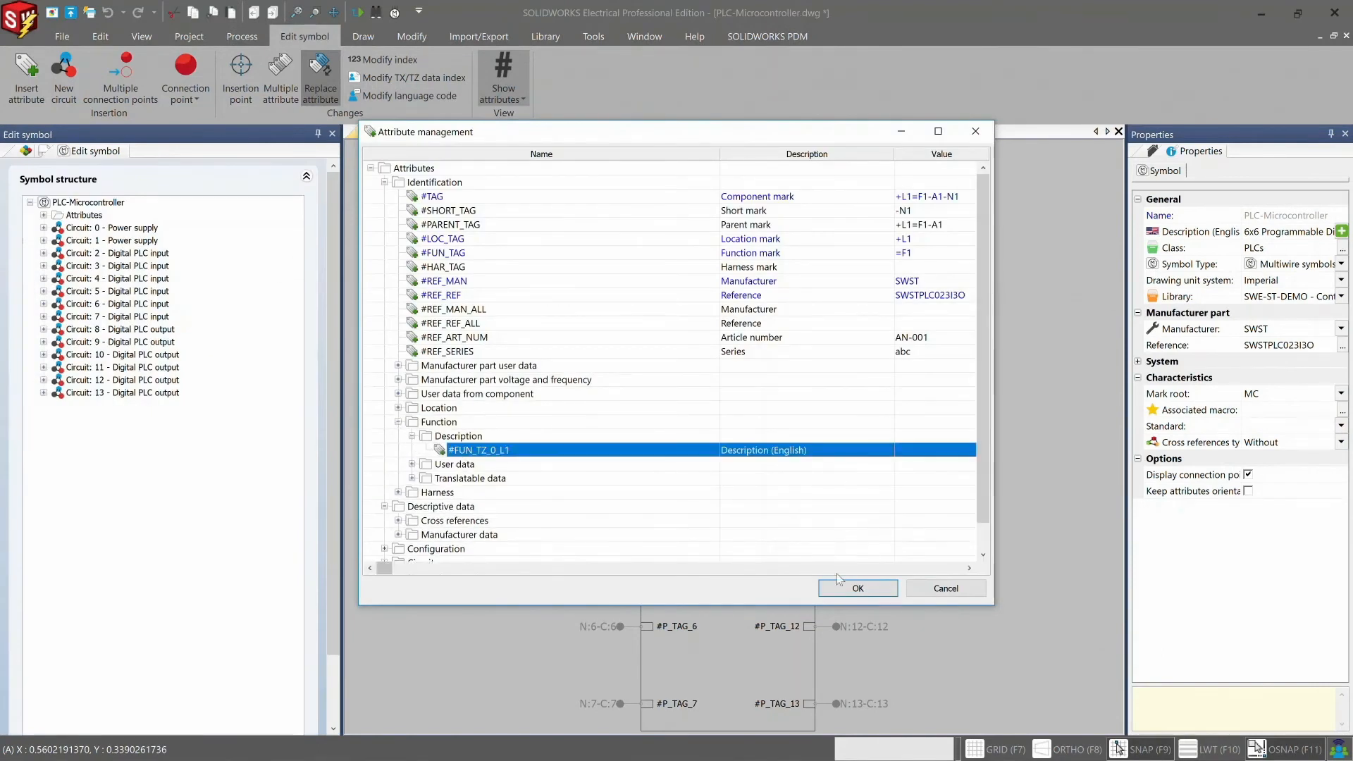
{"action": "left_click", "coordinate": [874, 591]}
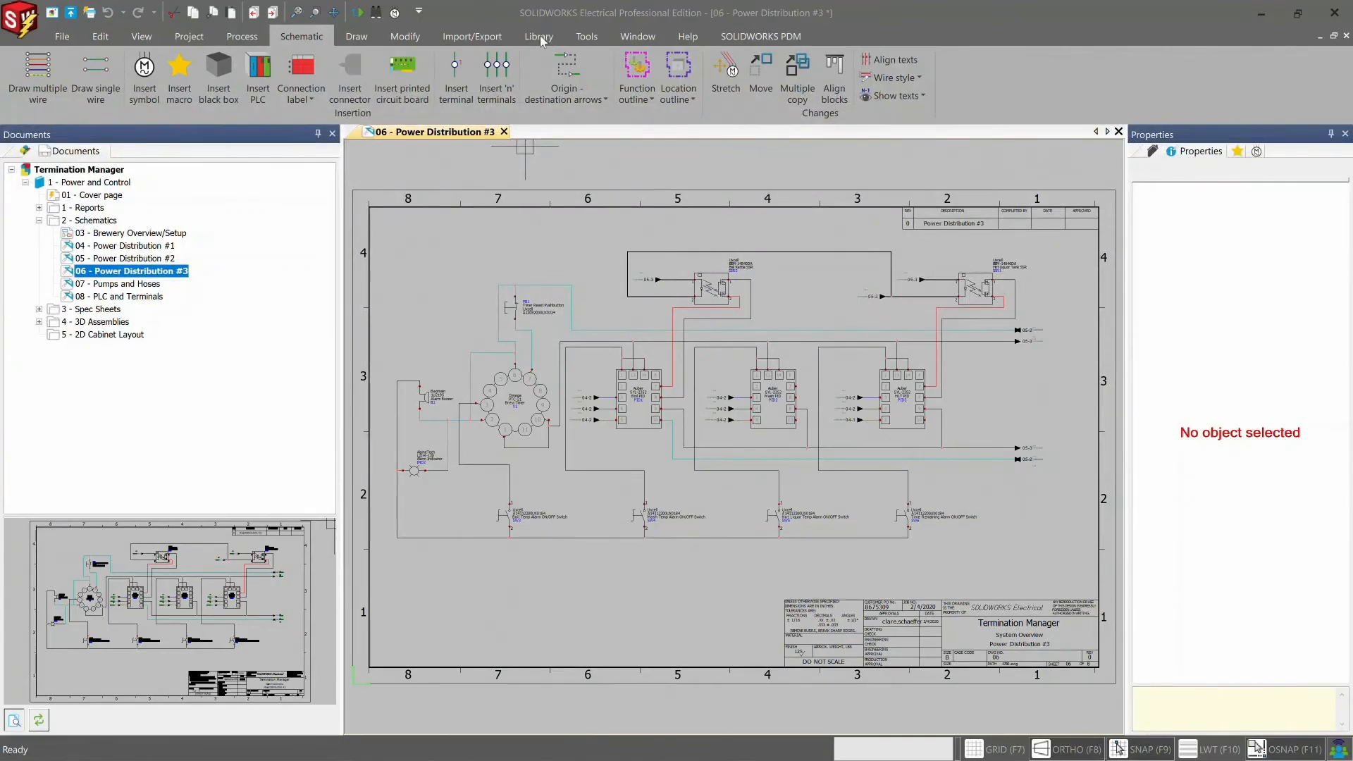
- Open the termination types manager, examine the available termination types, and close it
{"action": "left_click", "coordinate": [539, 36]}
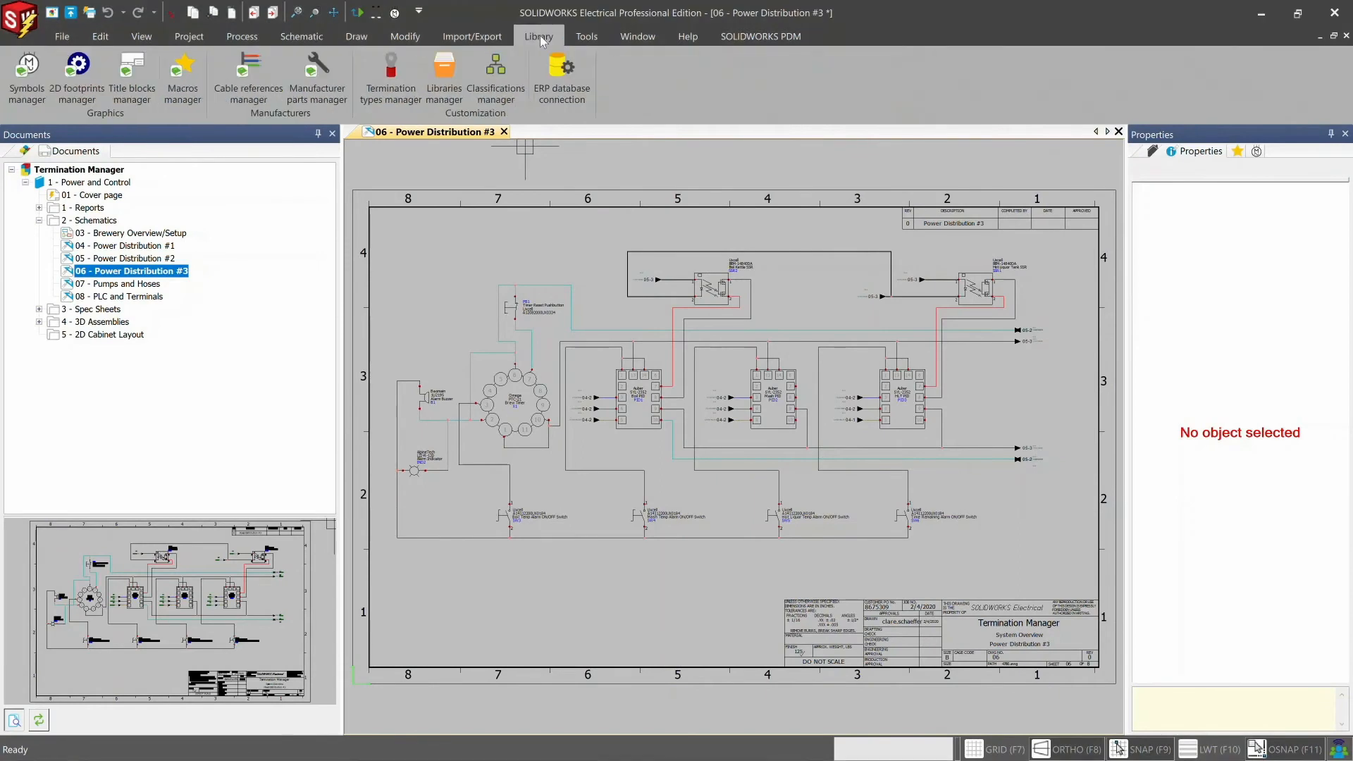
{"action": "left_click", "coordinate": [391, 77]}
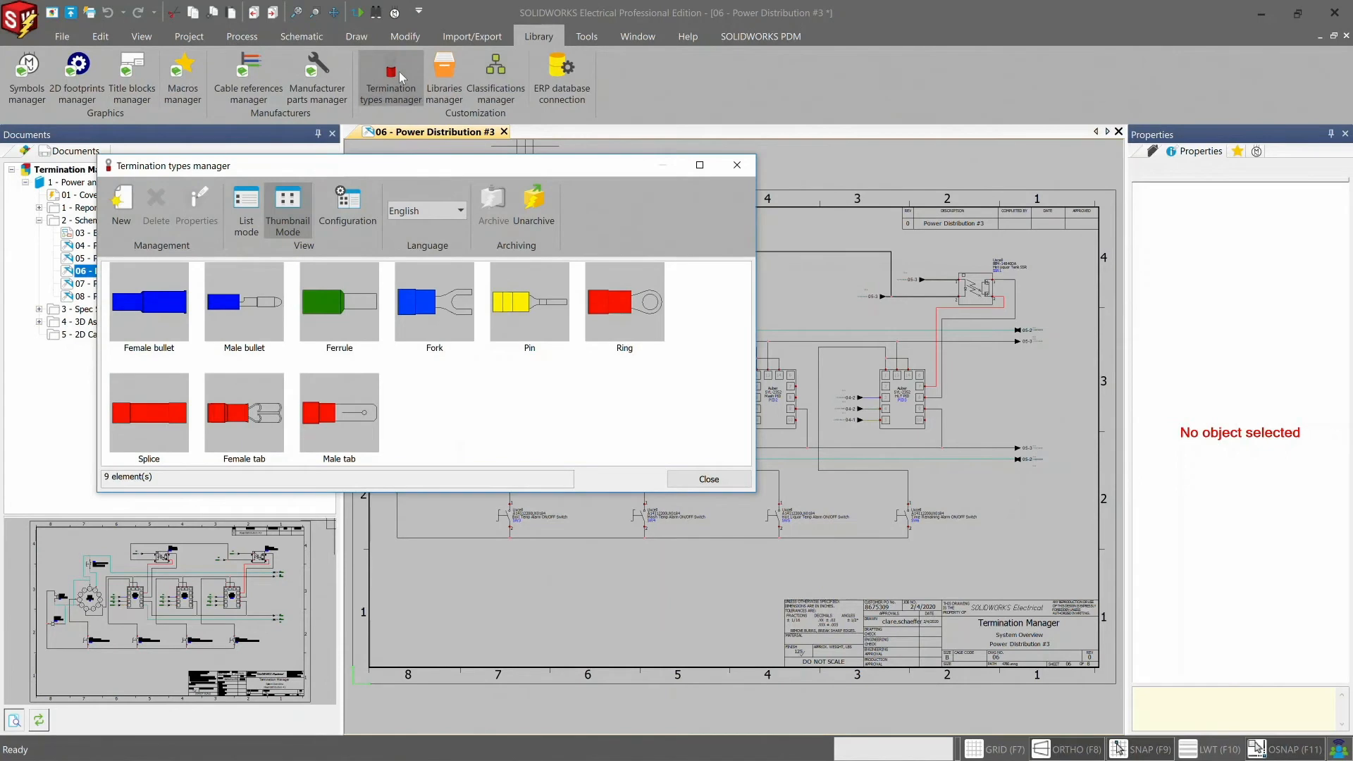
{"action": "left_click", "coordinate": [708, 482]}
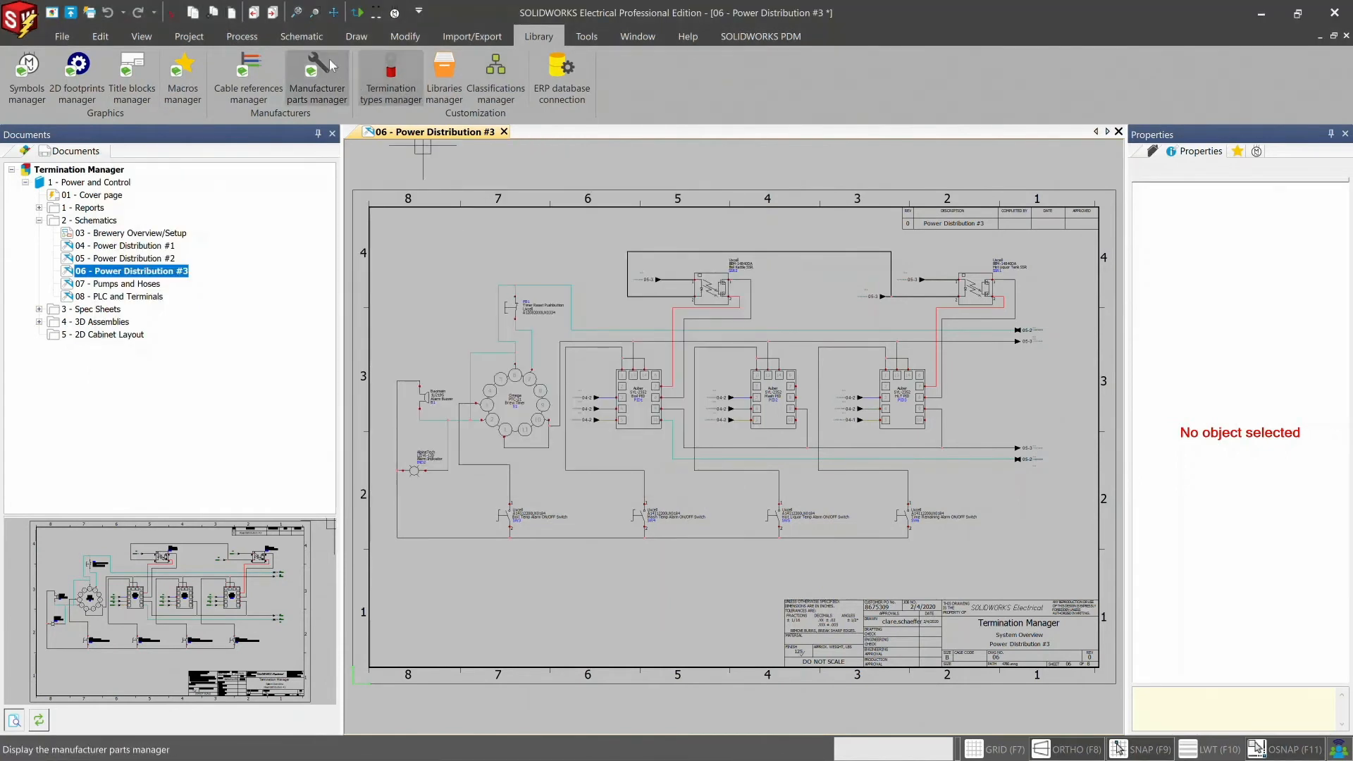
- Open the Uxcell A14112200UX0184 manufacturer part properties from the Mash Temp Alarm ON/OFF Switch's symbol properties
{"action": "left_click", "coordinate": [313, 40]}
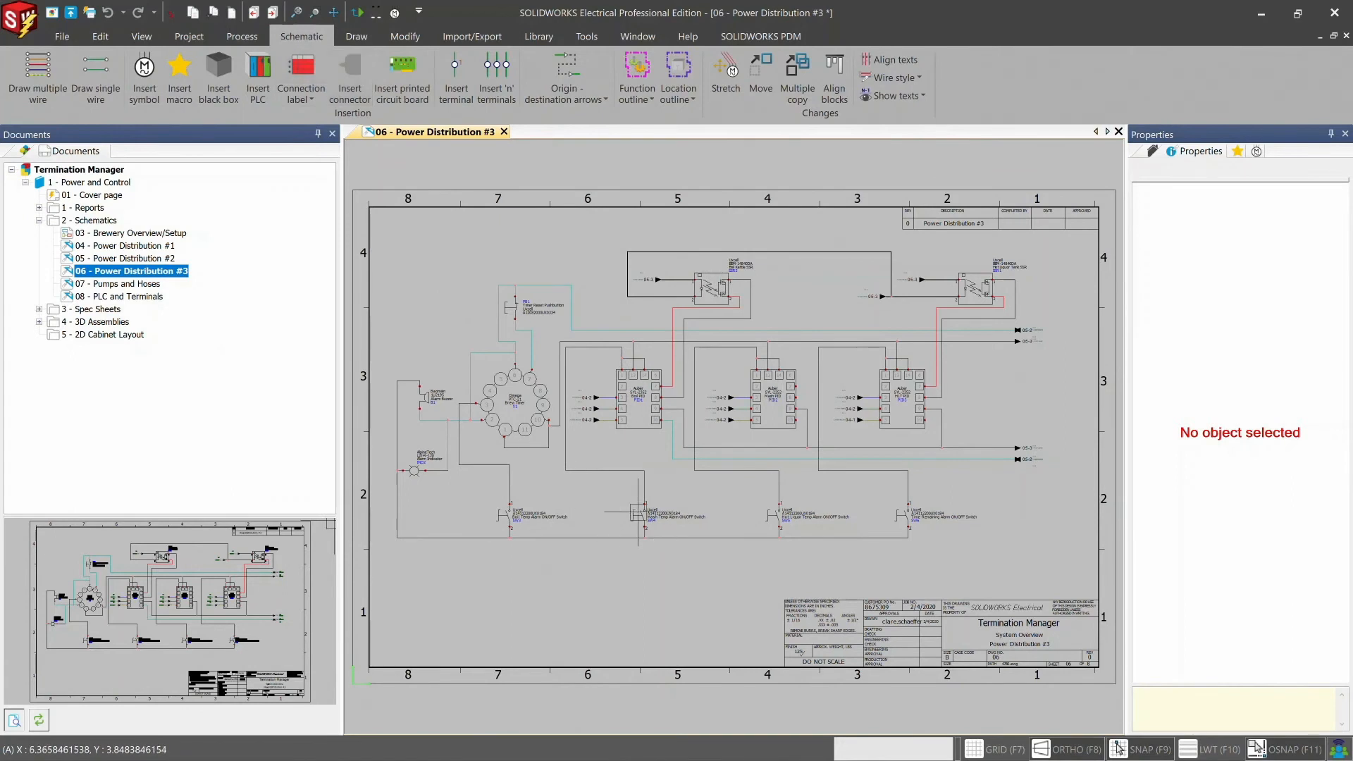
{"action": "scroll", "coordinate": [639, 514], "scroll_direction": "up", "scroll_amount": 2}
{"action": "scroll", "coordinate": [639, 513], "scroll_direction": "up", "scroll_amount": 3}
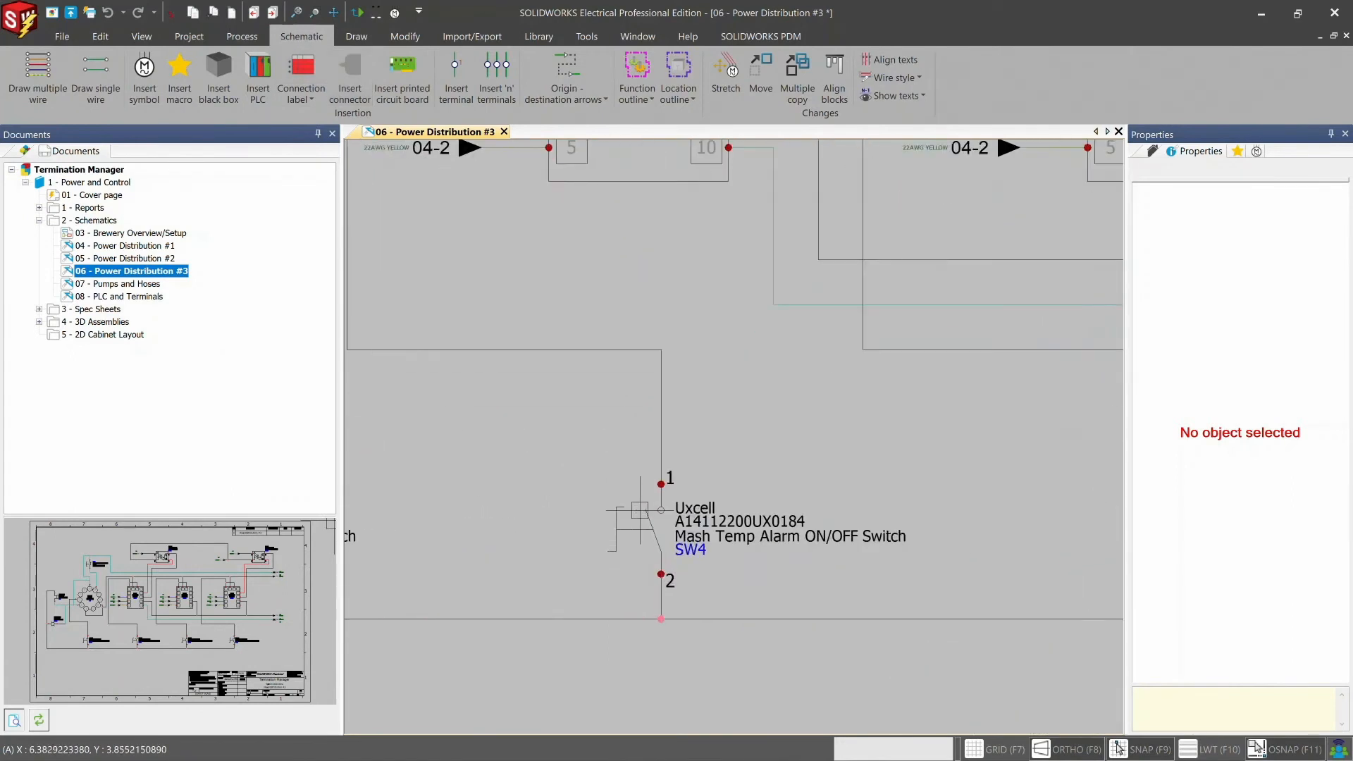
{"action": "left_click", "coordinate": [658, 533]}
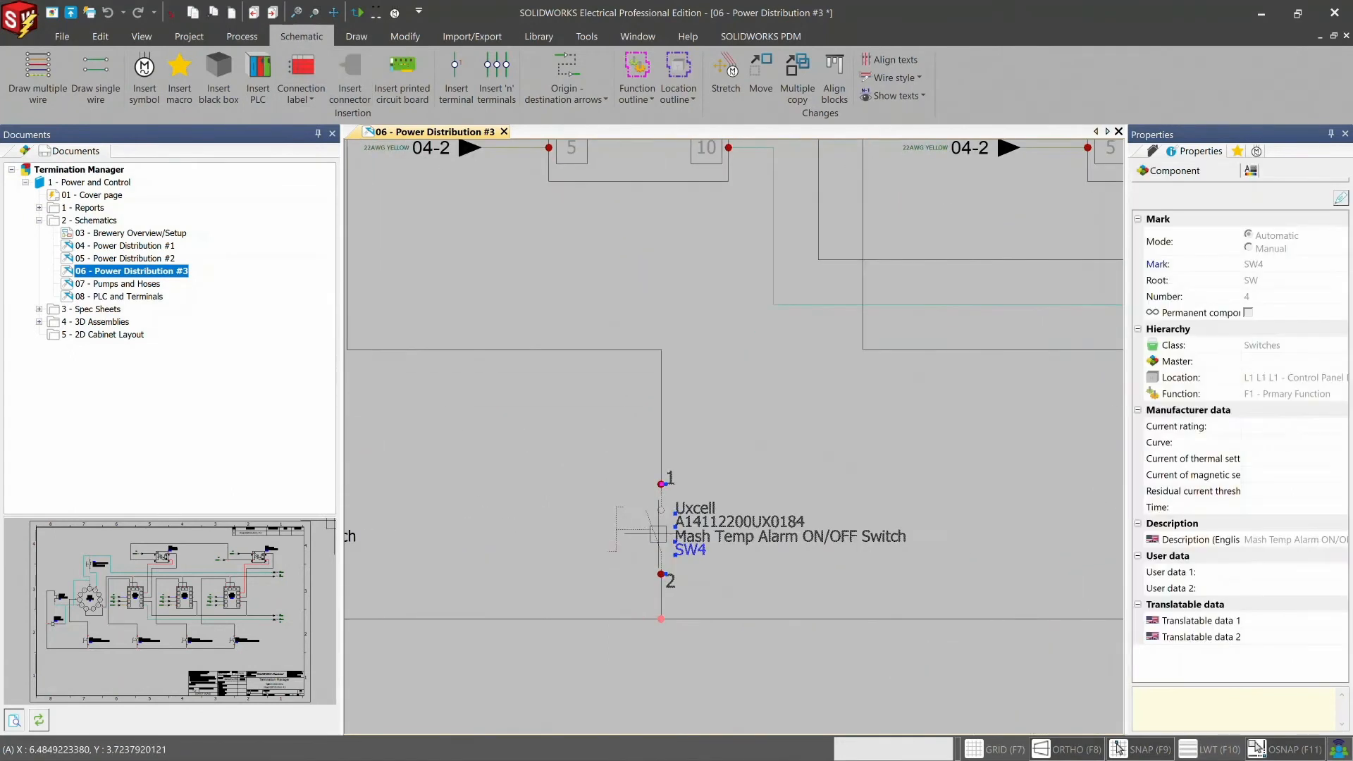
{"action": "right_click", "coordinate": [681, 537]}
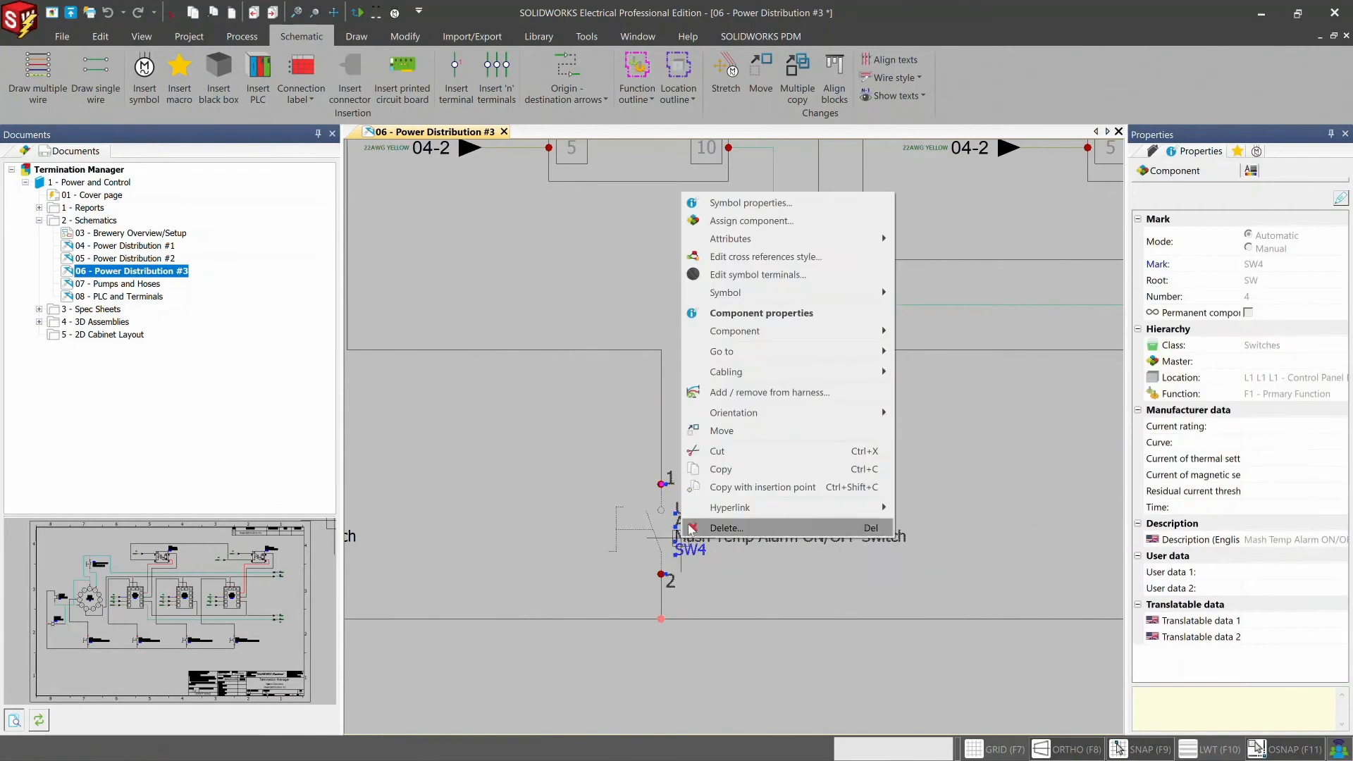
{"action": "left_click", "coordinate": [743, 203]}
{"action": "left_click", "coordinate": [451, 124]}
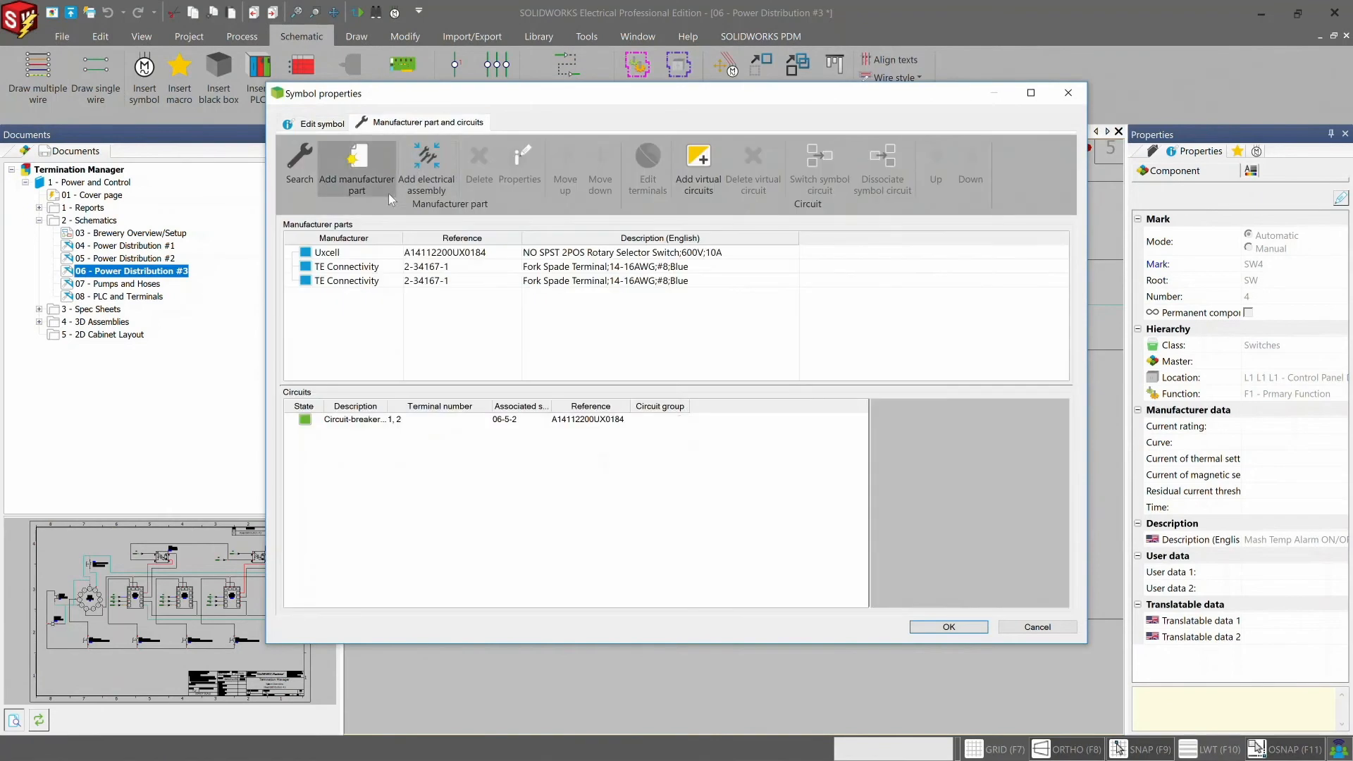
{"action": "double_click", "coordinate": [376, 258]}
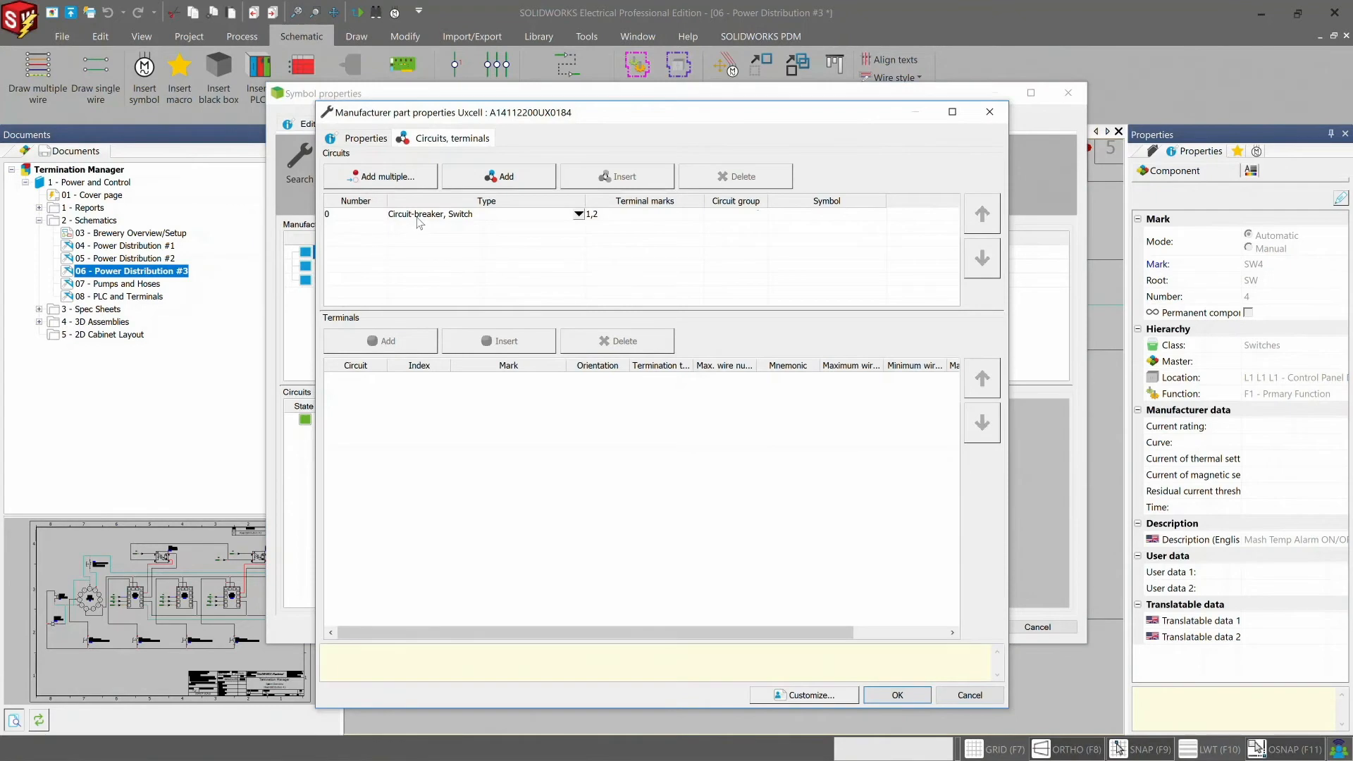
- Set the termination type of the switch circuit's terminals 1 and 2 to Fork, applying the part change to this component only
{"action": "left_click", "coordinate": [417, 216]}
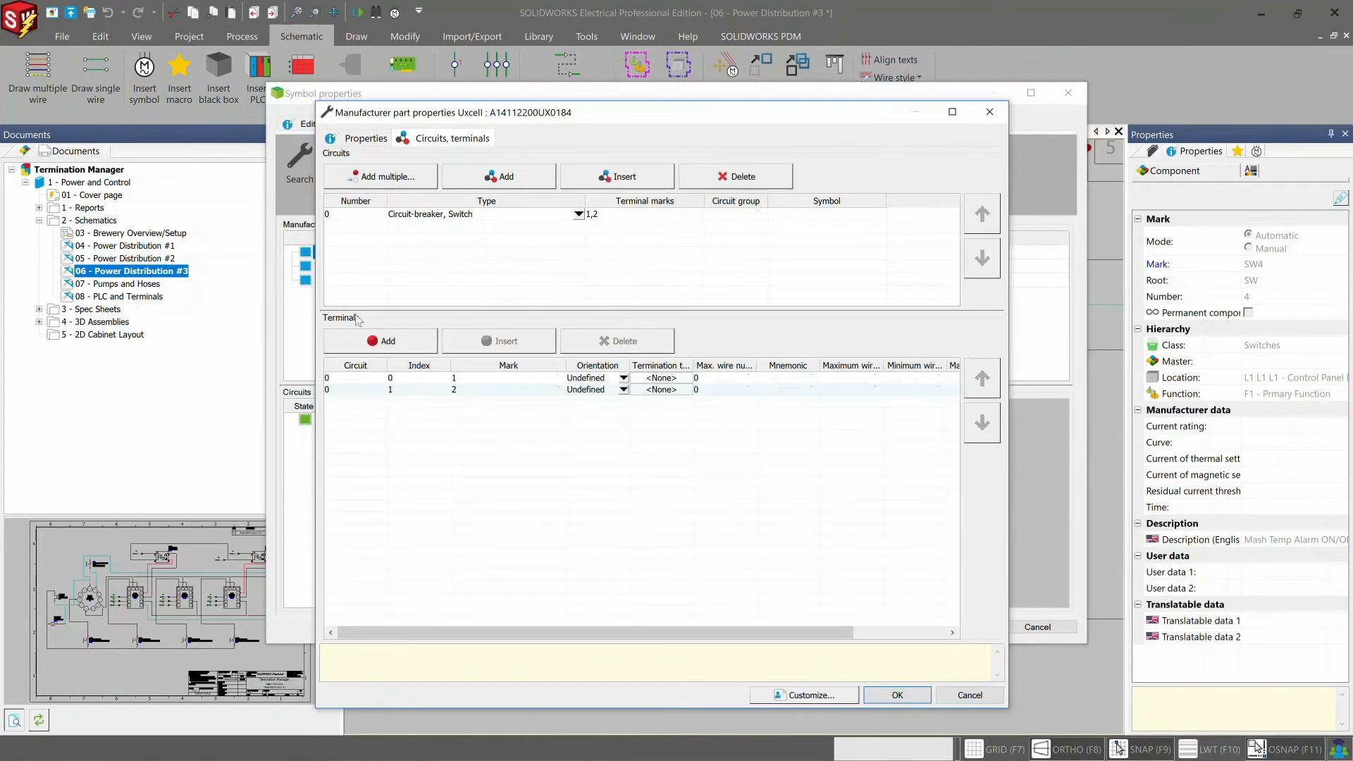
{"action": "left_click", "coordinate": [661, 378]}
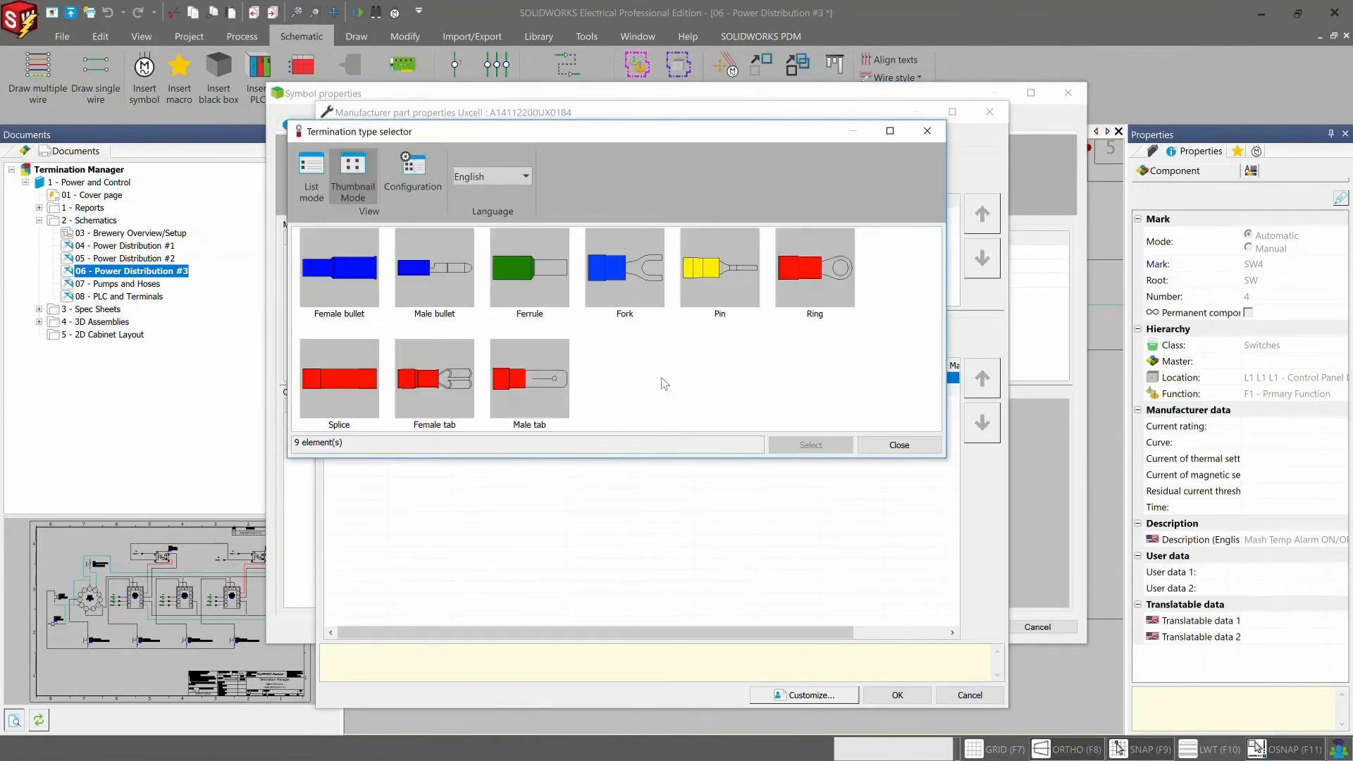
{"action": "left_click", "coordinate": [632, 283]}
{"action": "left_click", "coordinate": [789, 445]}
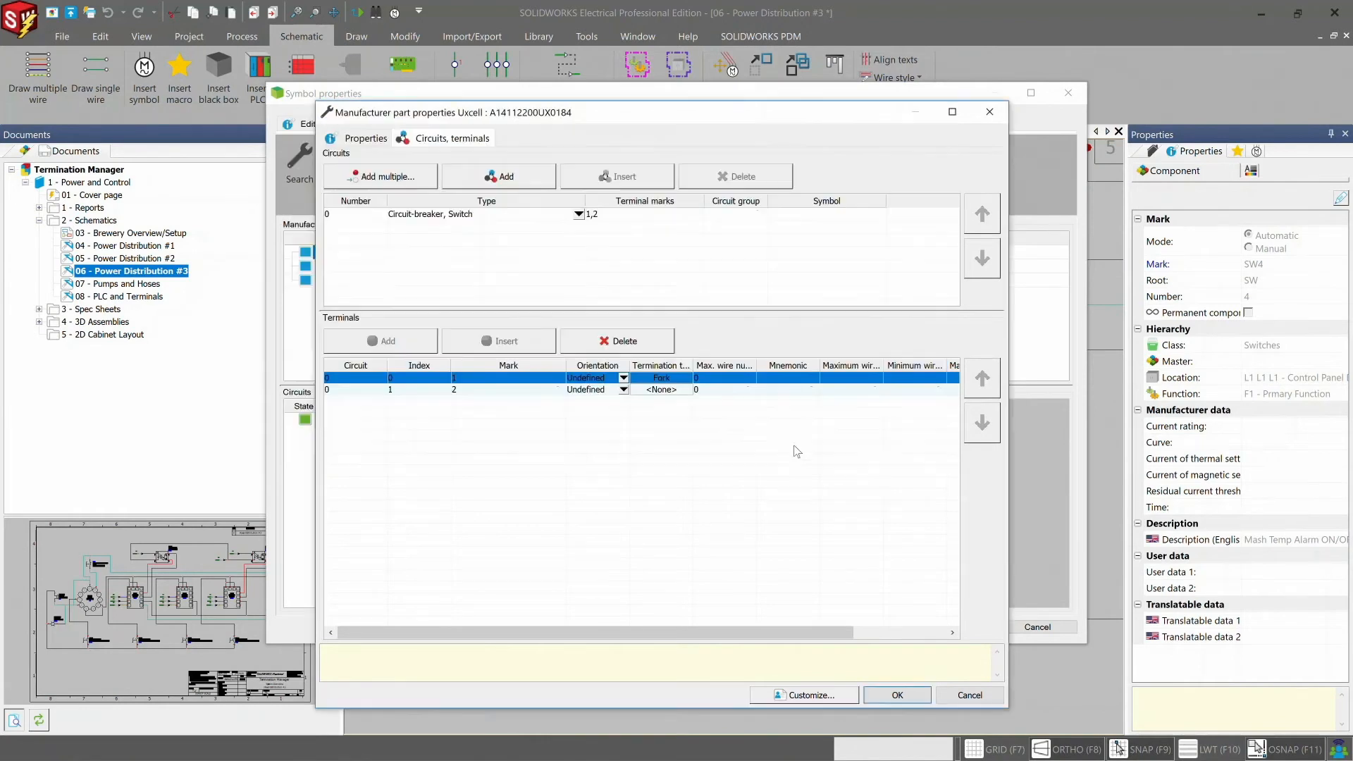
{"action": "left_click", "coordinate": [662, 390]}
{"action": "left_click", "coordinate": [633, 281]}
{"action": "left_click", "coordinate": [809, 446]}
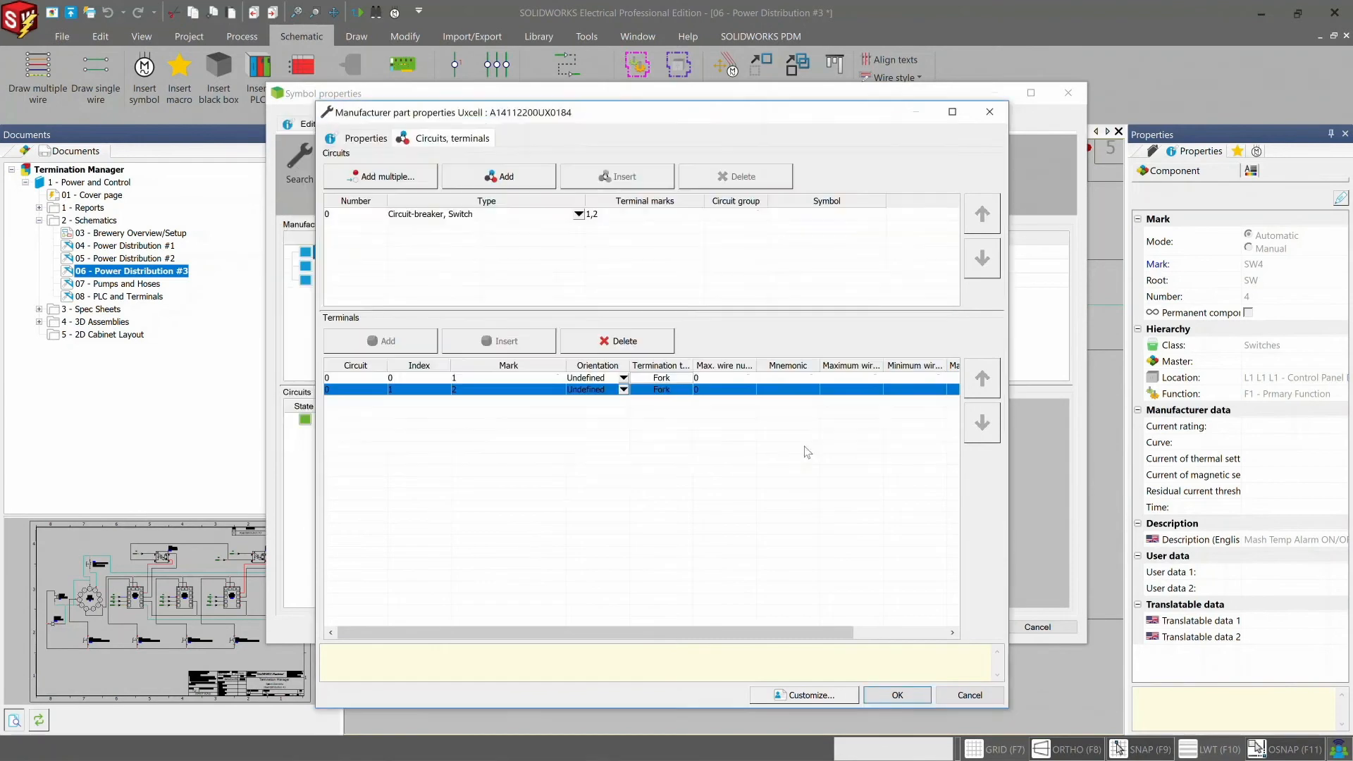
{"action": "left_click", "coordinate": [902, 696]}
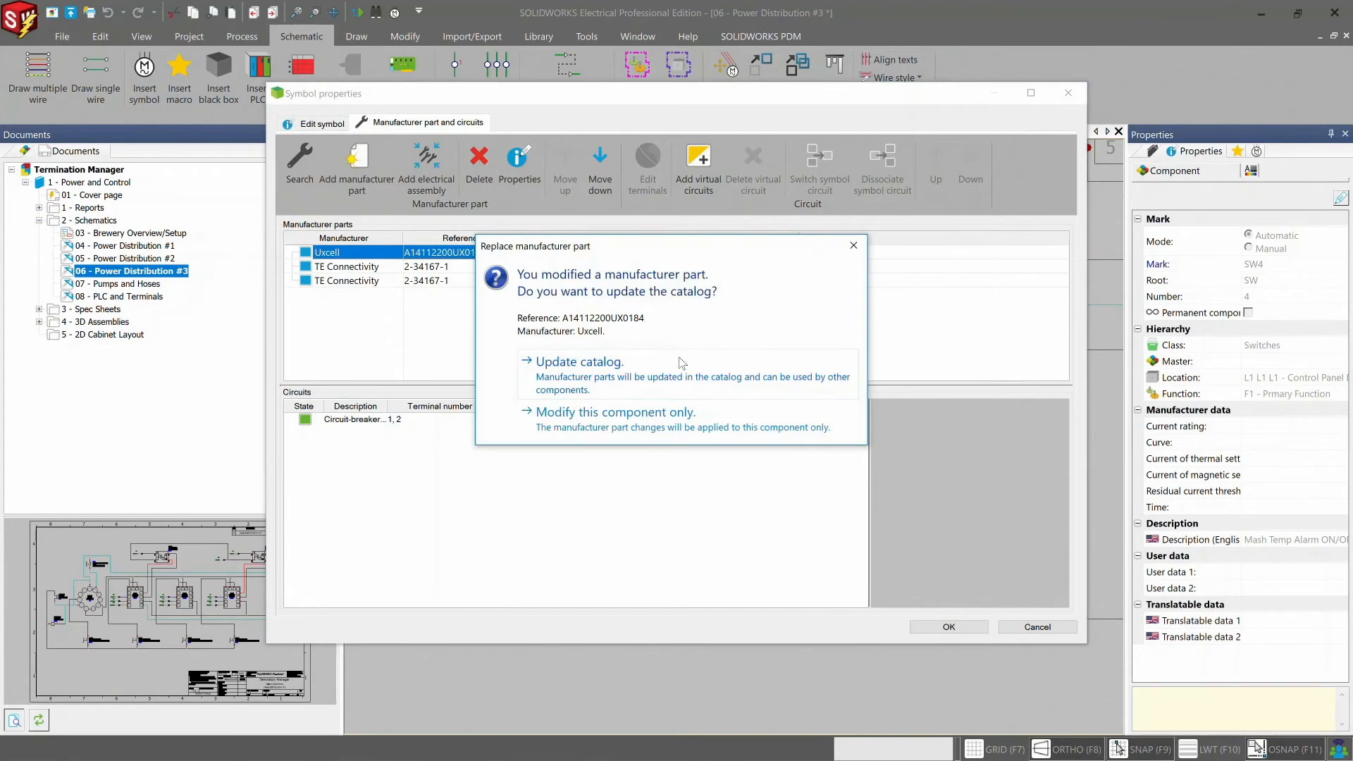
{"action": "left_click", "coordinate": [672, 425]}
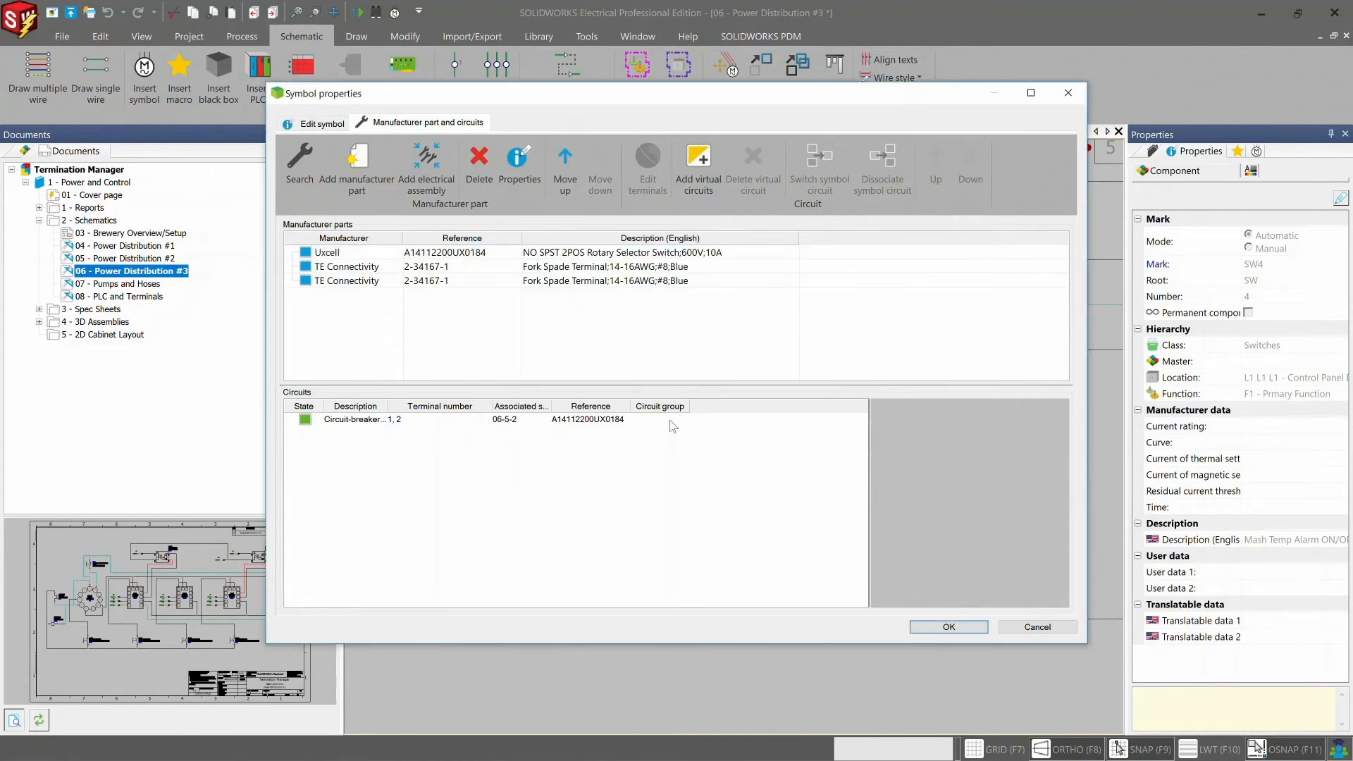
{"action": "left_click", "coordinate": [926, 626]}
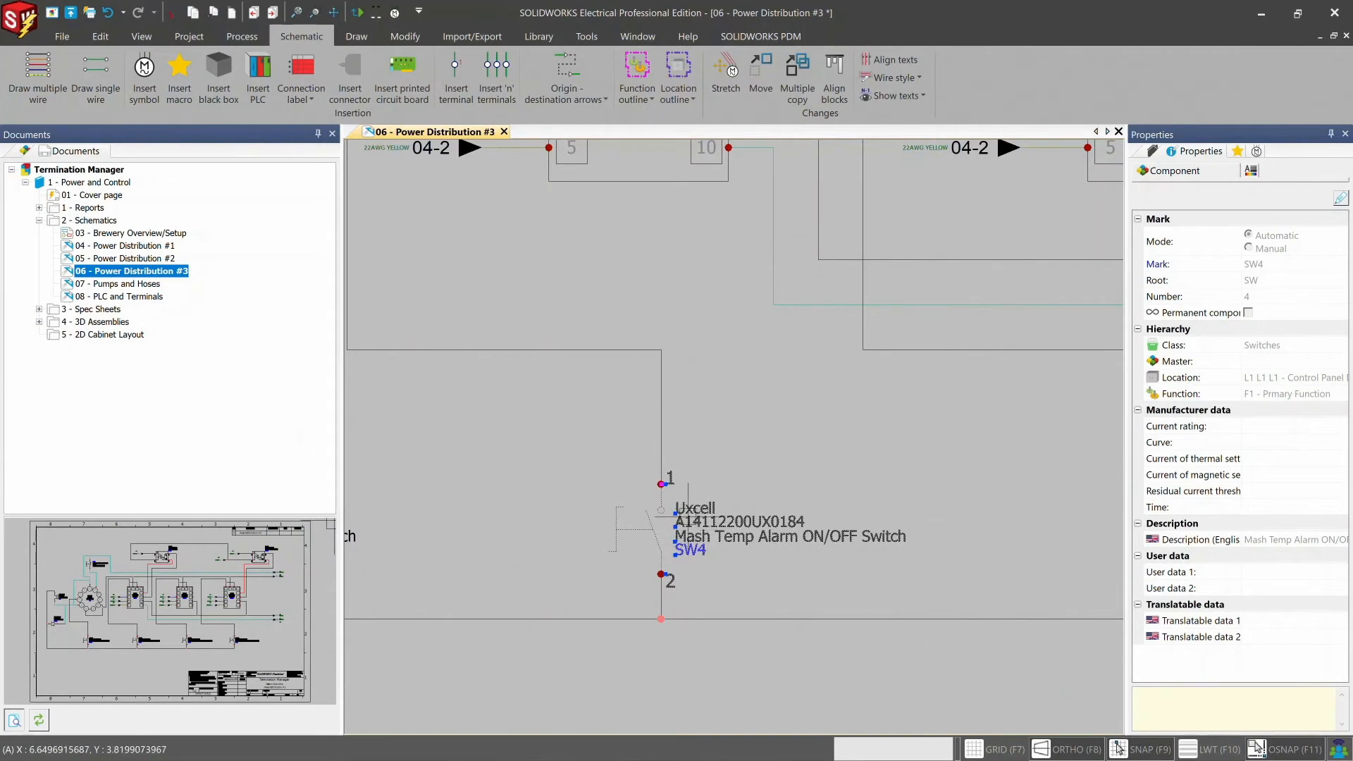
- Open the Mash Temp Alarm switch's symbol for editing
{"action": "right_click", "coordinate": [682, 513]}
{"action": "mouse_move", "coordinate": [845, 271]}
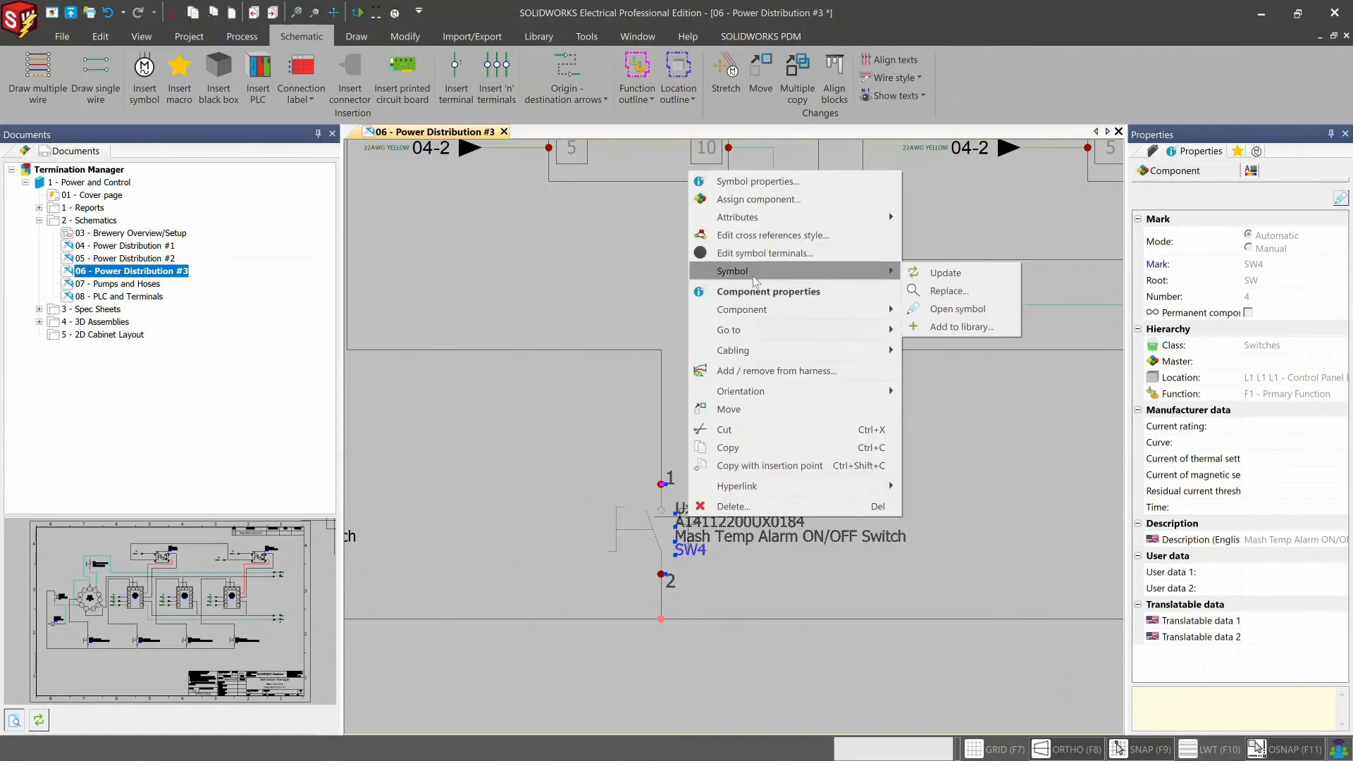
{"action": "left_click", "coordinate": [945, 307]}
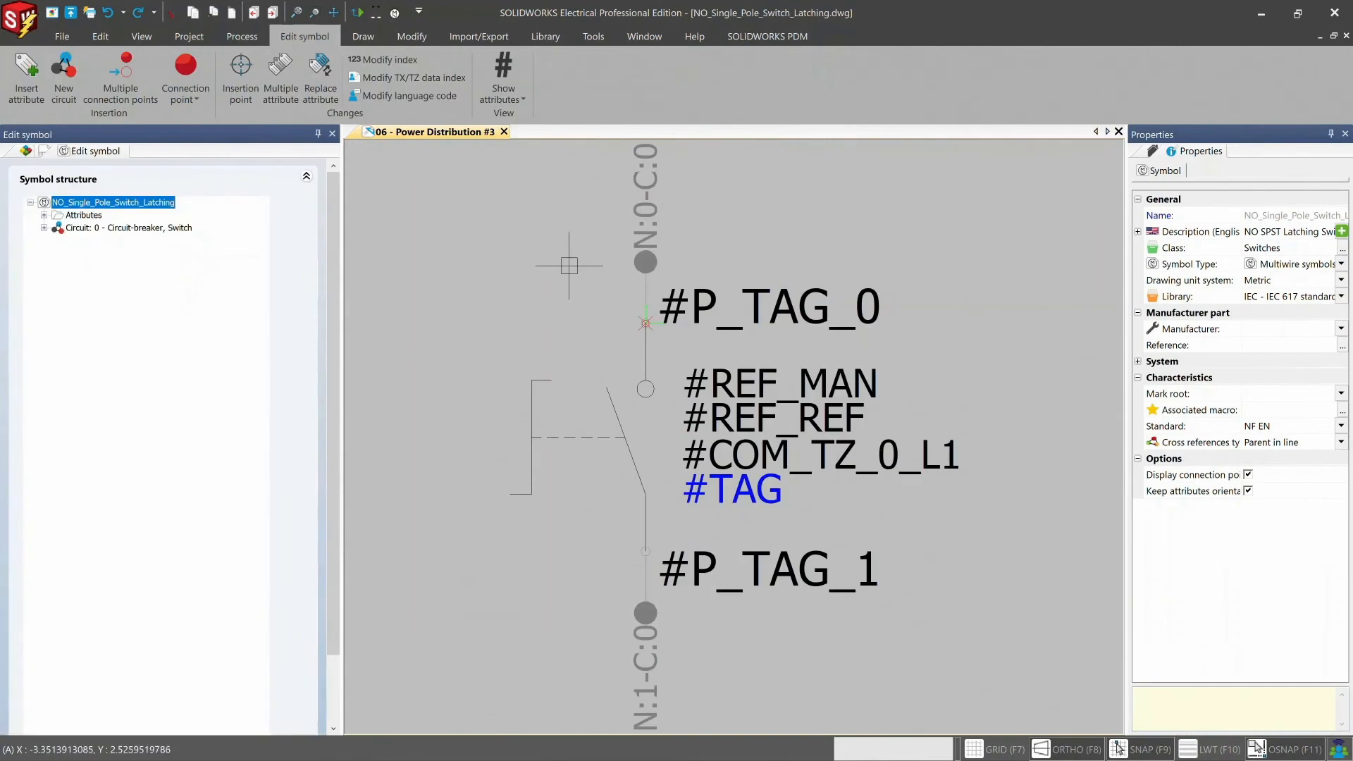
- Insert the termination type attributes #P_TERMINATION_TYPE_0_TZ_0_L1 and #P_TERMINATION_TYPE_1_TZ_0_L1 above #P_TAG_0 on the switch symbol
{"action": "right_click", "coordinate": [72, 215]}
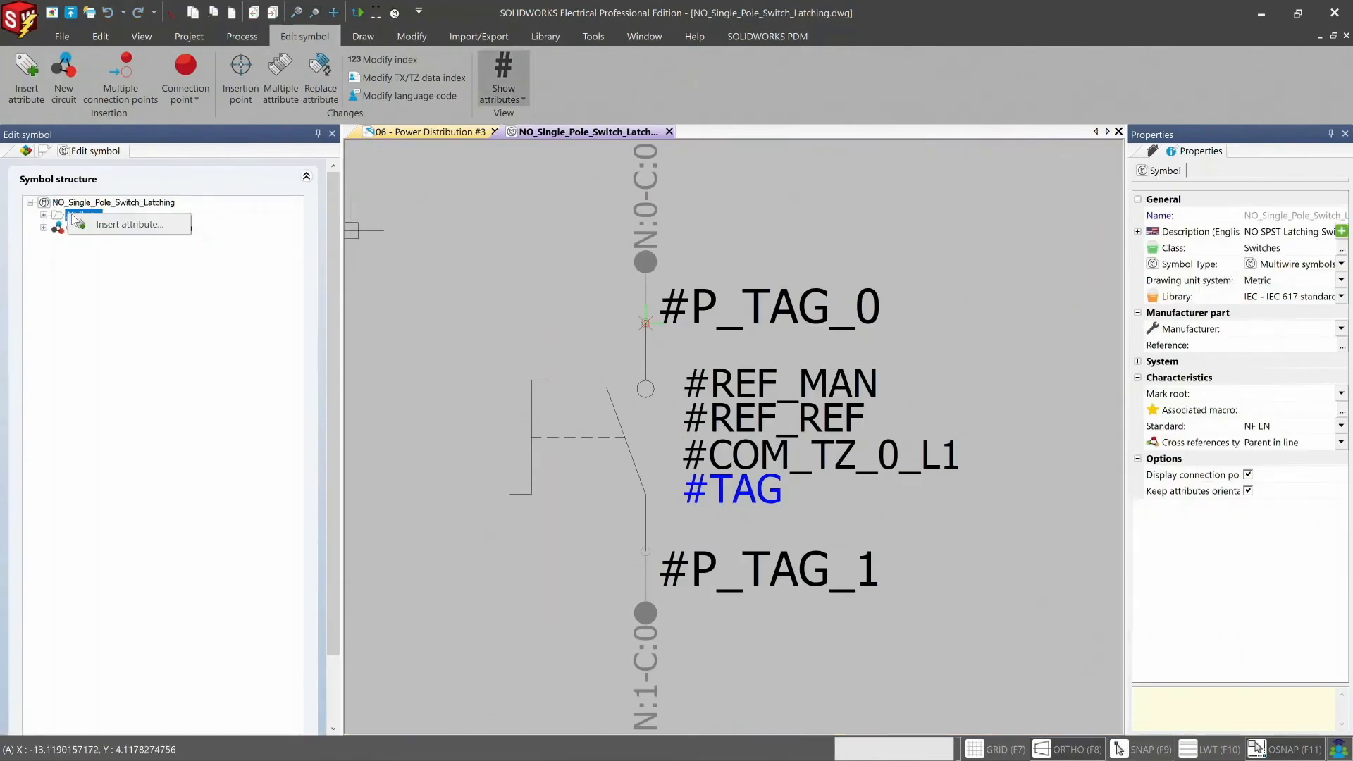
{"action": "left_click", "coordinate": [99, 224]}
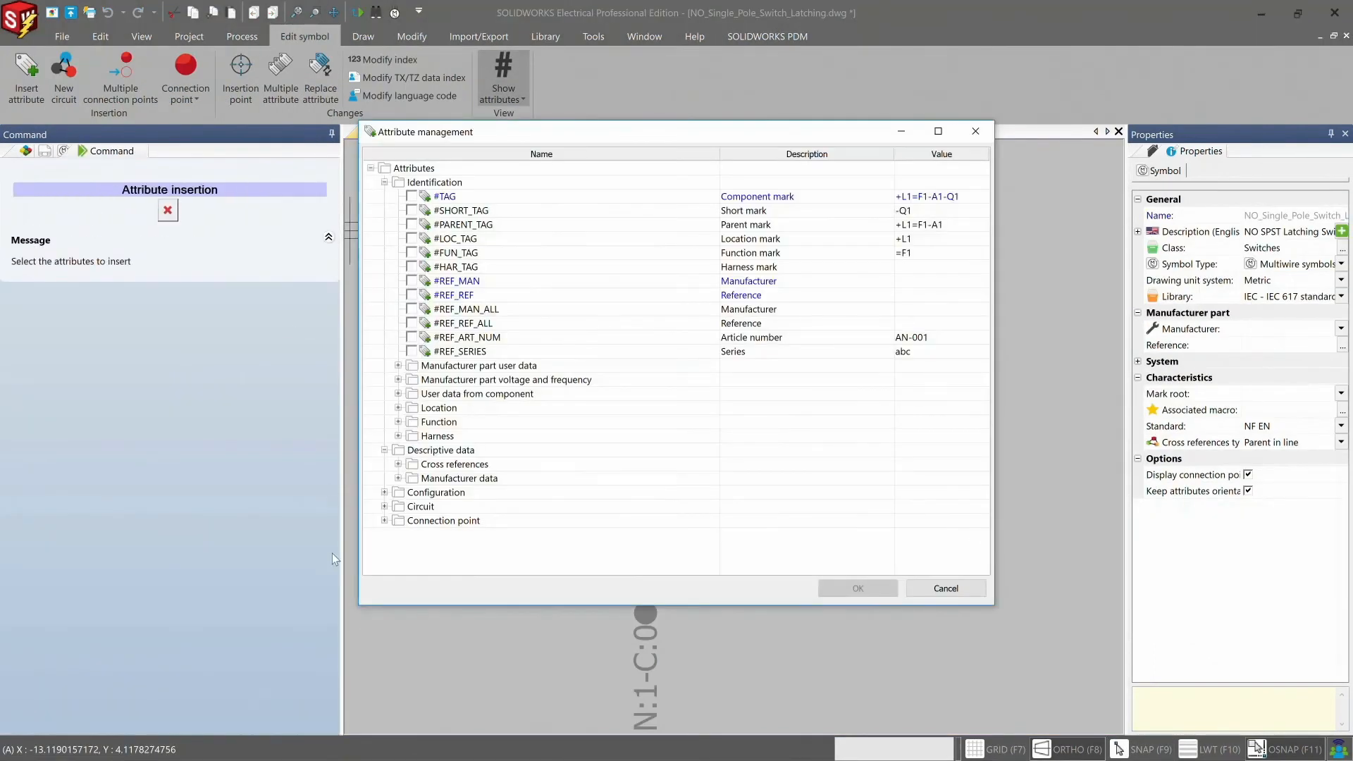
{"action": "left_click", "coordinate": [385, 520]}
{"action": "left_click", "coordinate": [398, 535]}
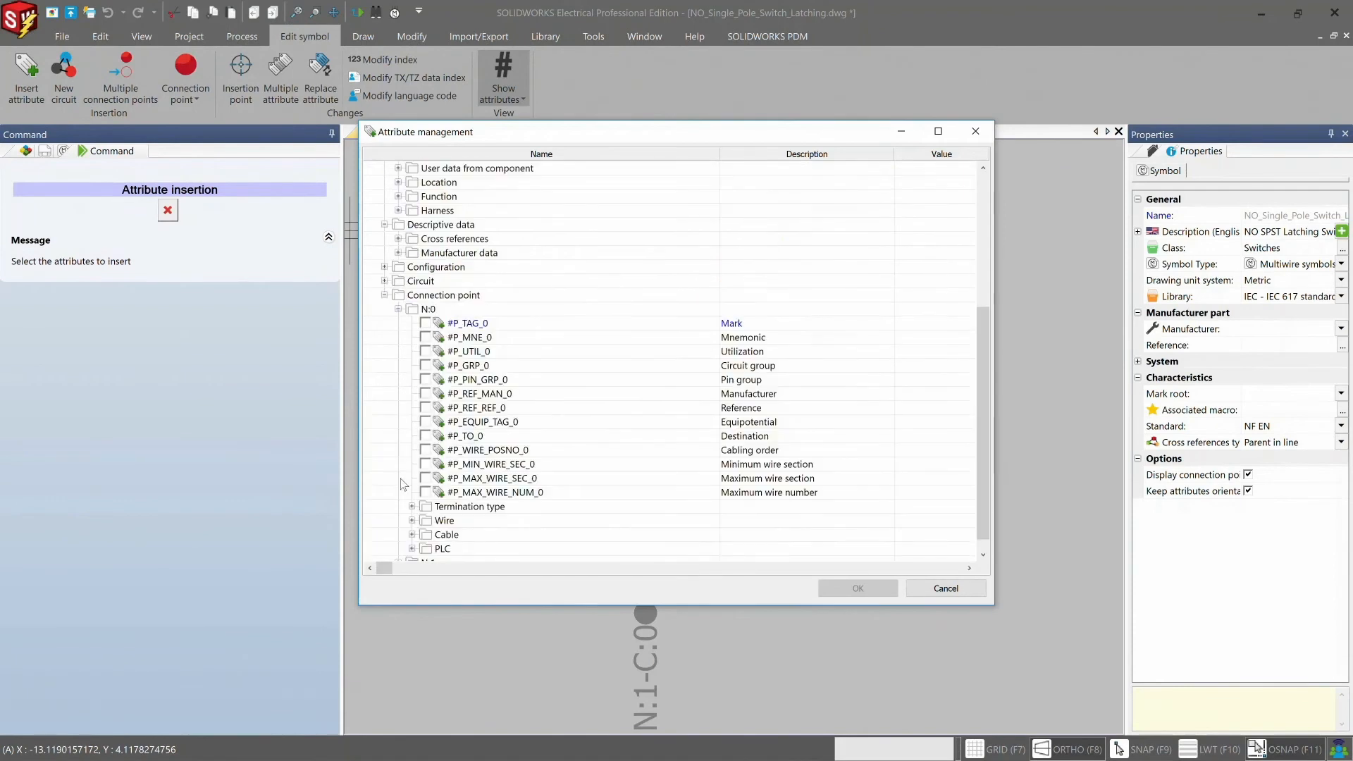
{"action": "left_click", "coordinate": [412, 506]}
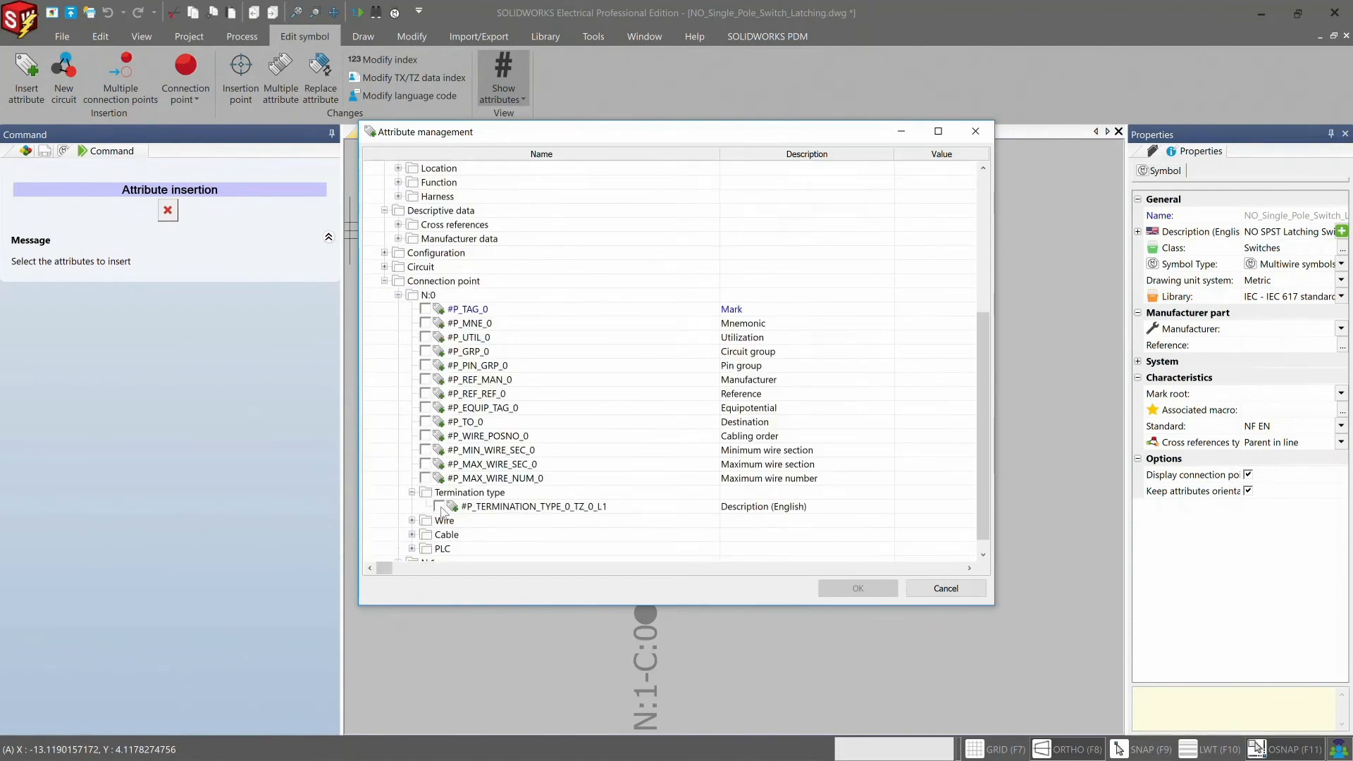
{"action": "left_click", "coordinate": [438, 520]}
{"action": "scroll", "coordinate": [413, 492], "scroll_direction": "down", "scroll_amount": 2}
{"action": "left_click", "coordinate": [399, 548]}
{"action": "left_click", "coordinate": [411, 506]}
{"action": "left_click", "coordinate": [438, 521]}
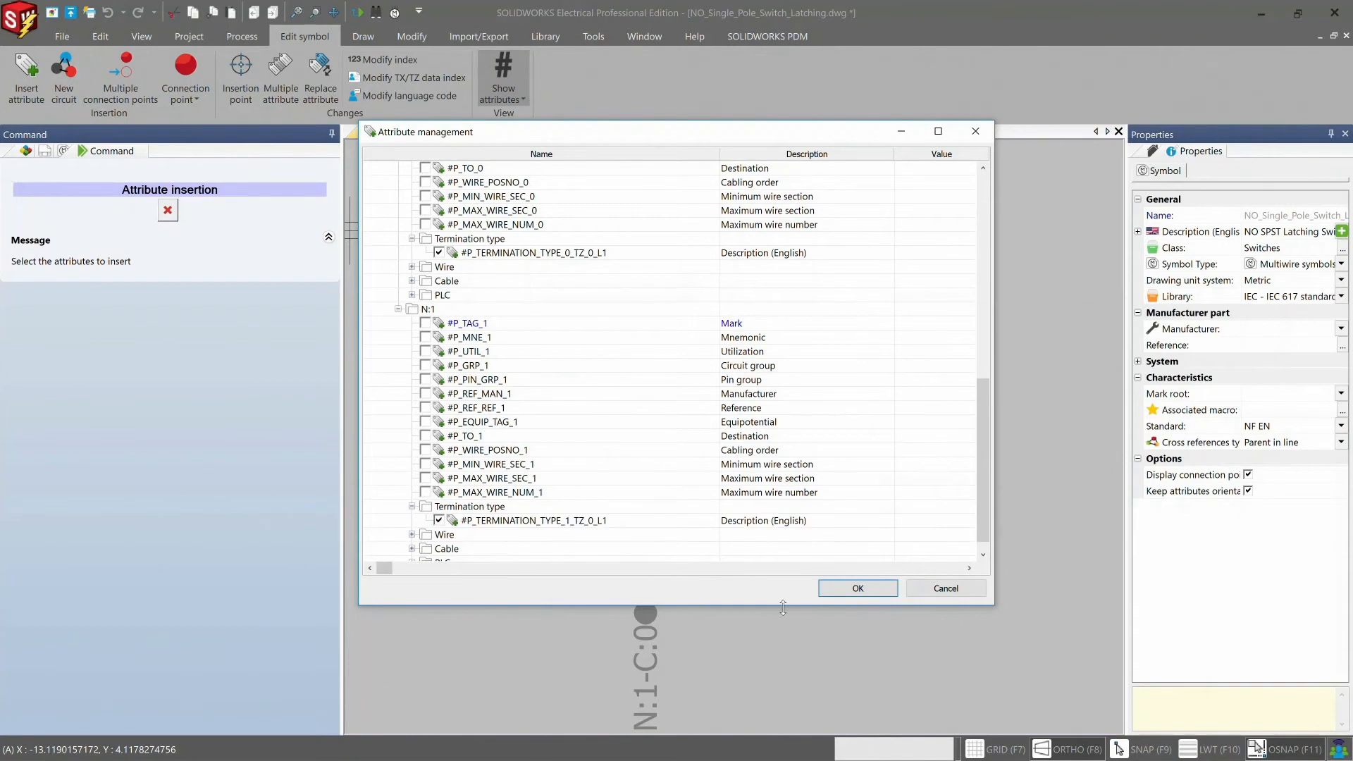
{"action": "left_click", "coordinate": [857, 590]}
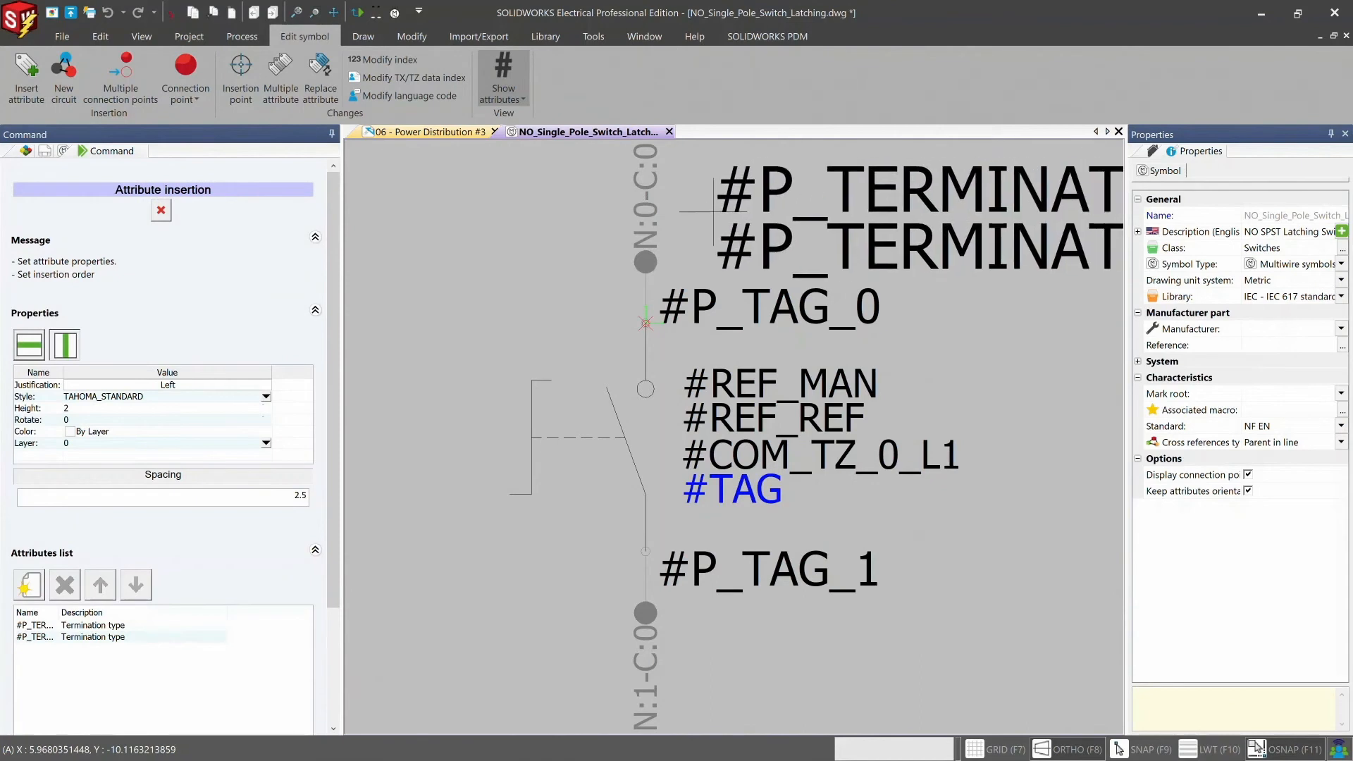
{"action": "left_click", "coordinate": [690, 203]}
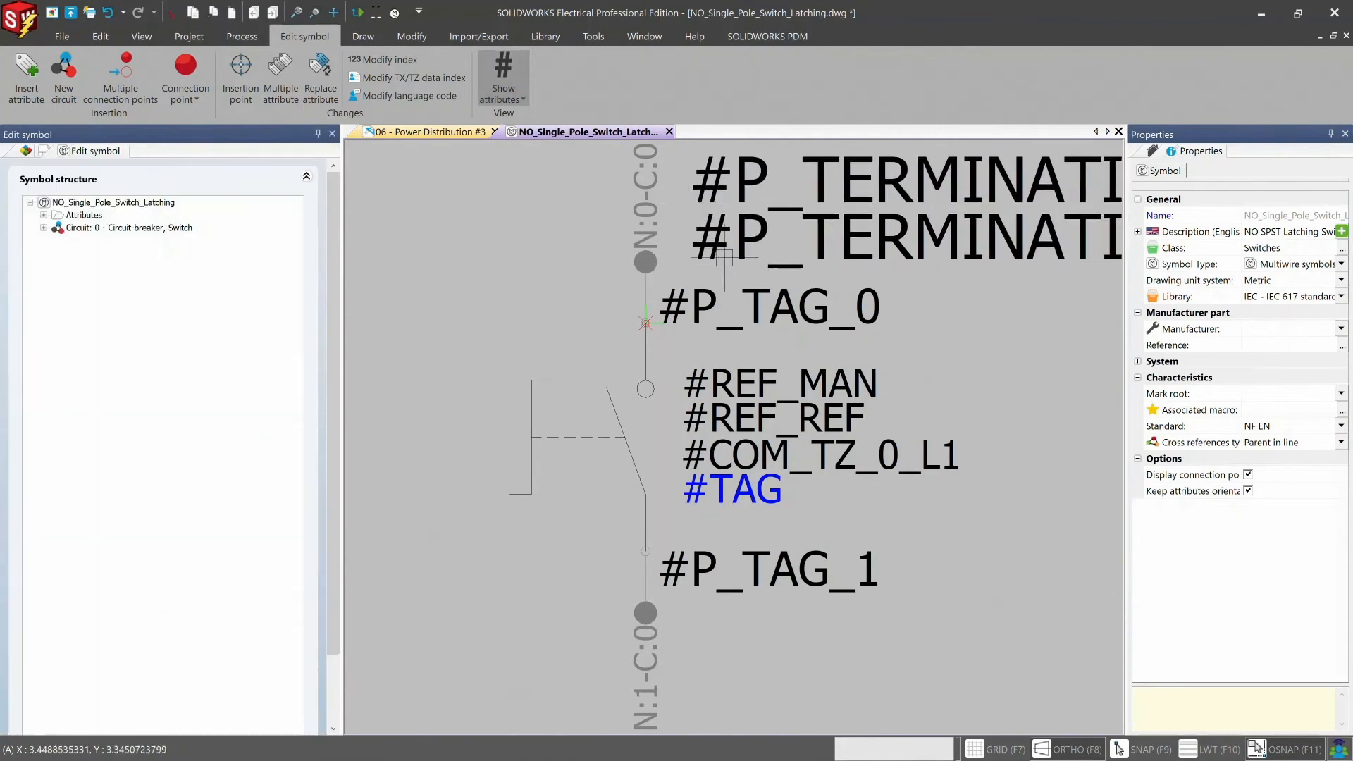
- Move the lower termination type attribute below #P_TAG_1 beside connection point N:1, then save and close the symbol
{"action": "left_click", "coordinate": [722, 232]}
{"action": "left_click", "coordinate": [688, 260]}
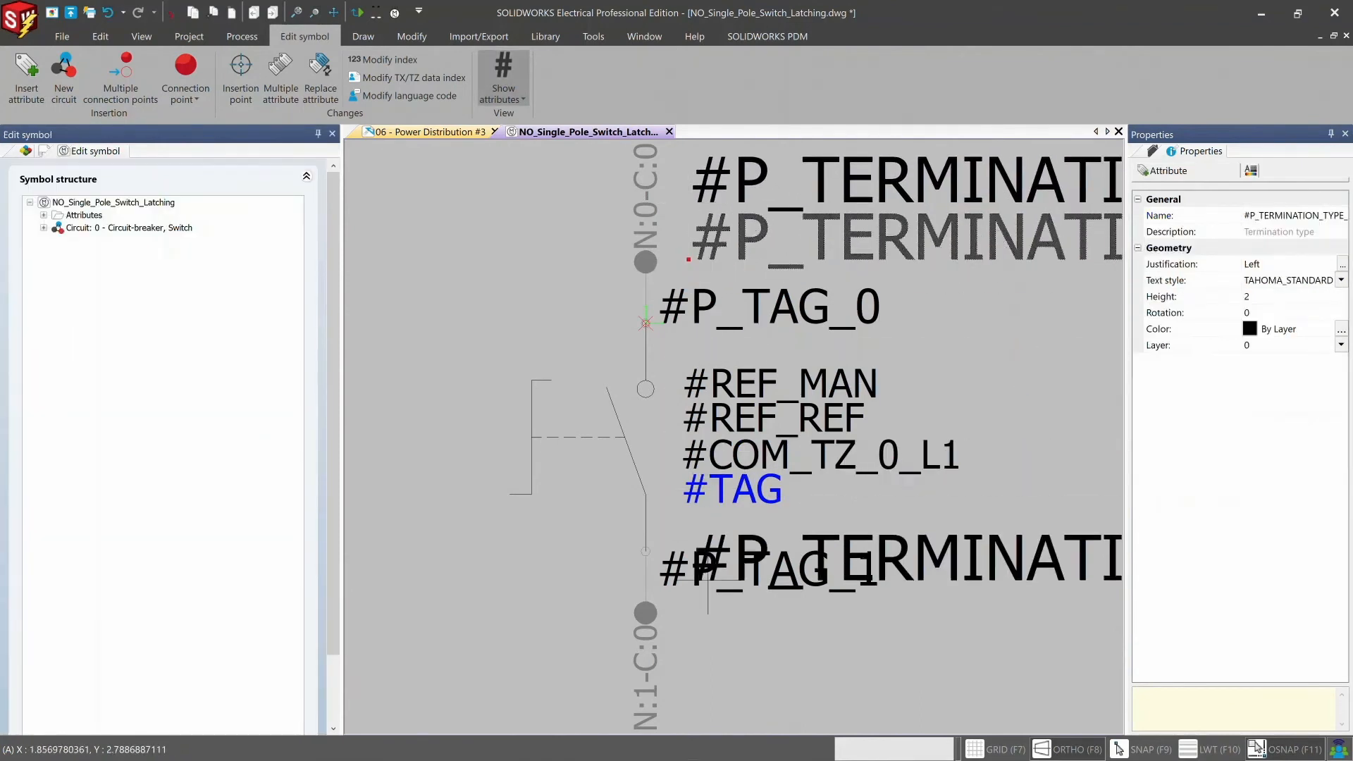
{"action": "left_click", "coordinate": [688, 677]}
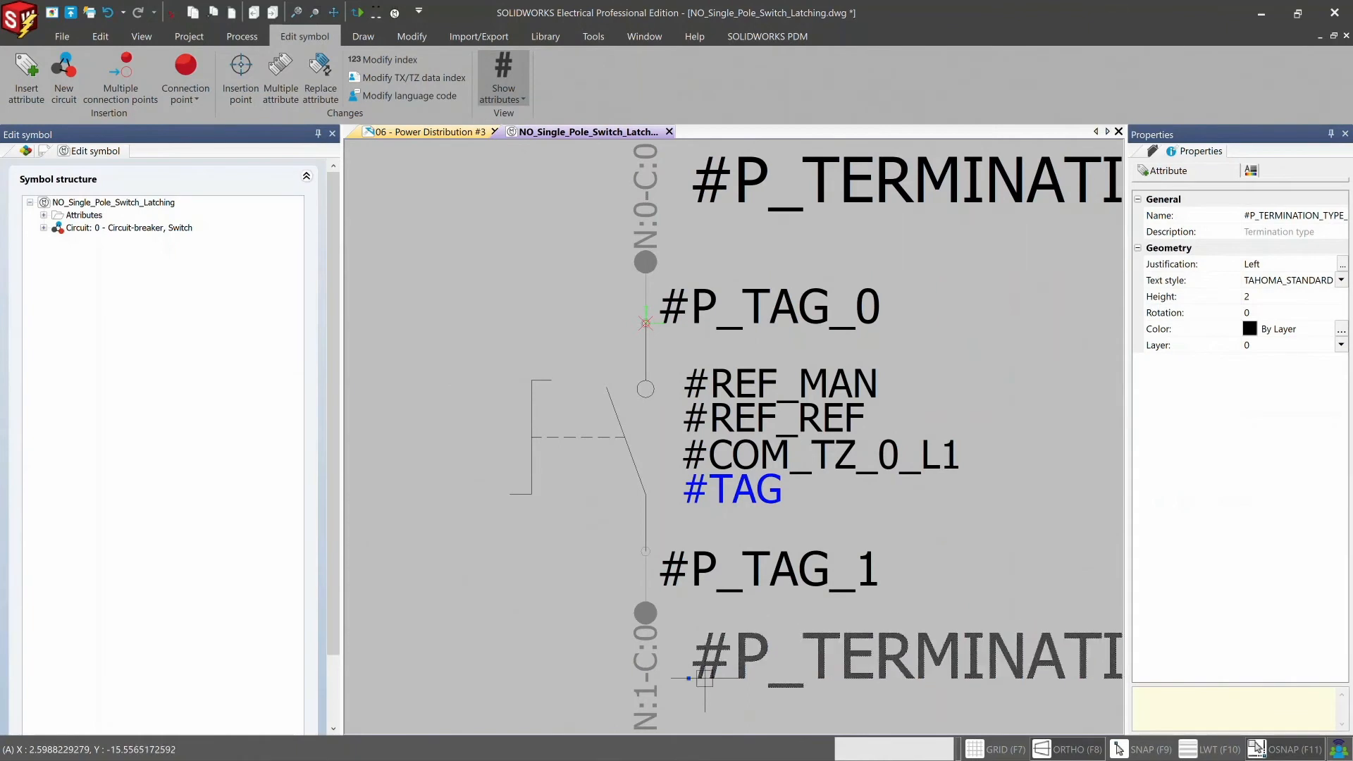
{"action": "left_click", "coordinate": [72, 13]}
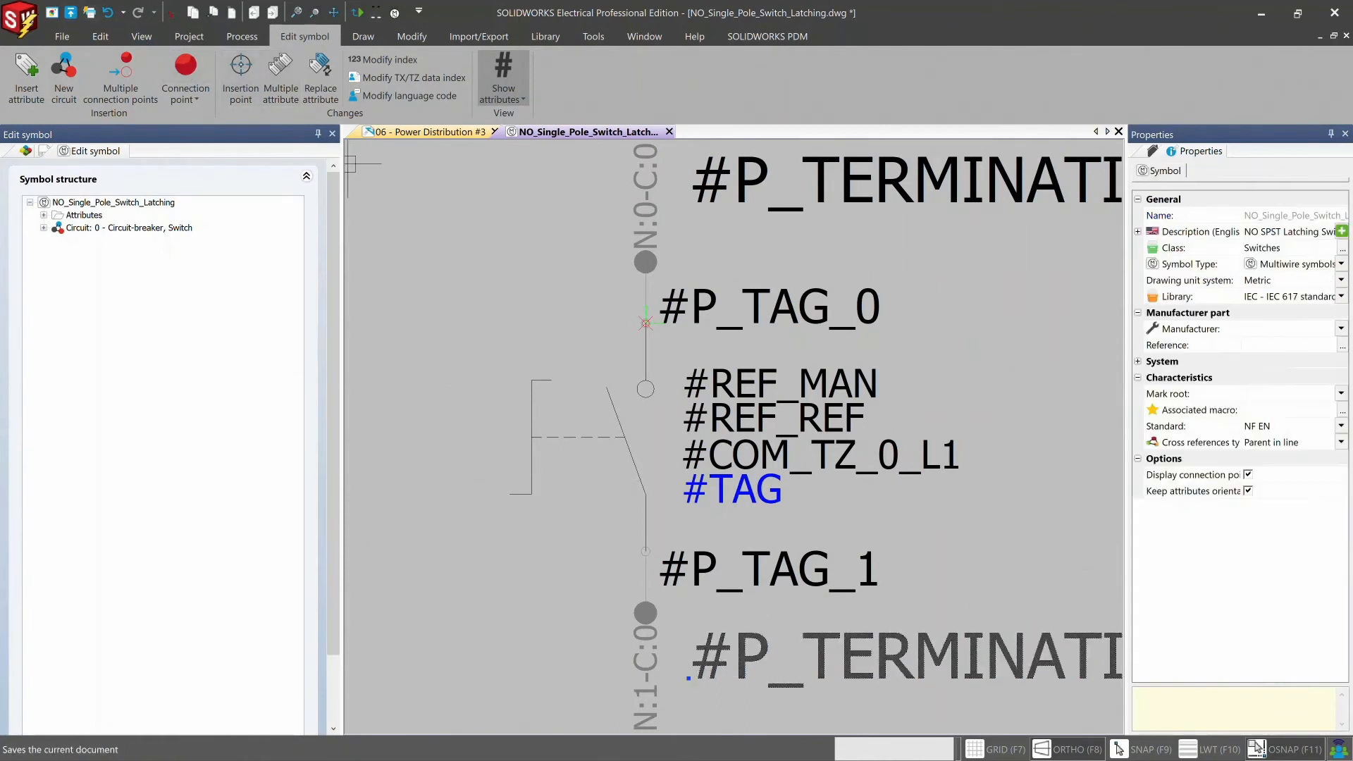
{"action": "left_click", "coordinate": [669, 132]}
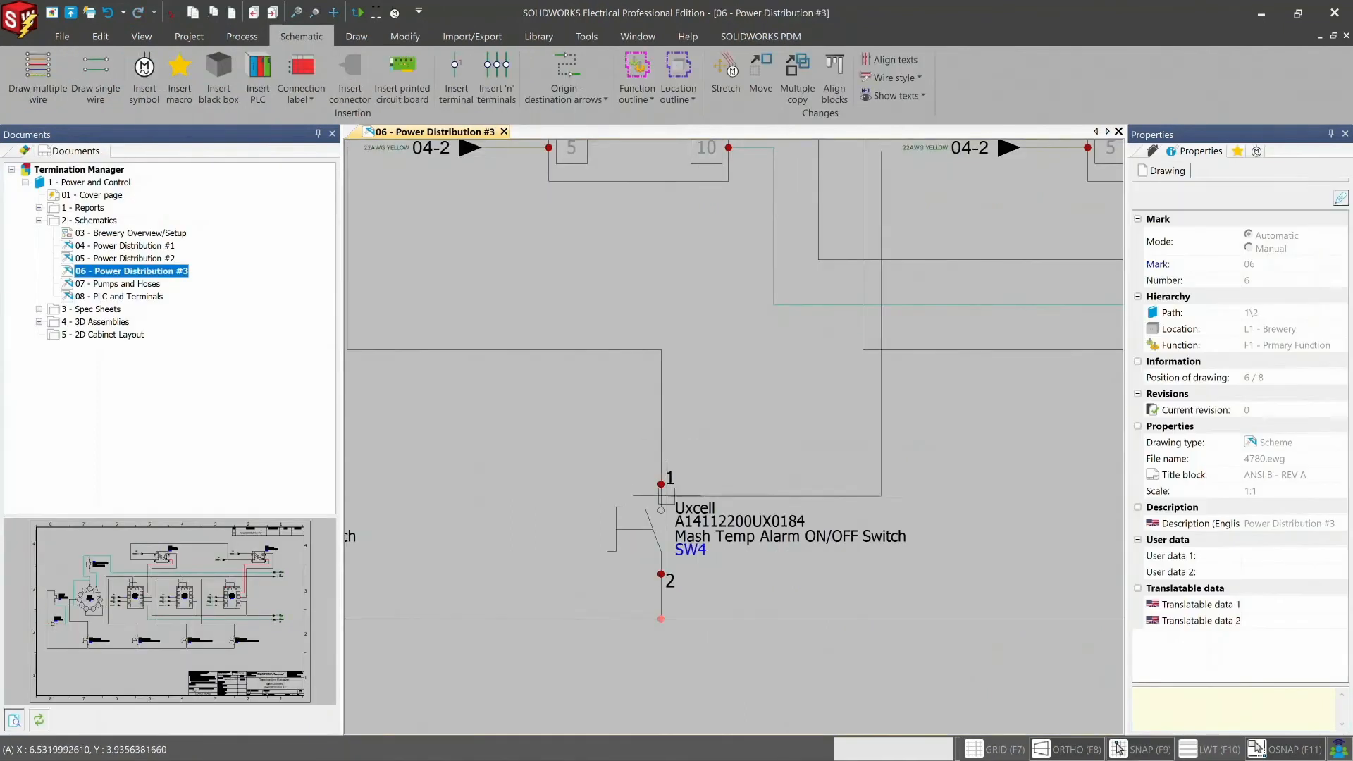
- Update the Mash Temp Alarm switch's symbol on the Power Distribution #3 drawing, using the Selected only option
{"action": "right_click", "coordinate": [667, 485]}
{"action": "mouse_move", "coordinate": [871, 262]}
{"action": "left_click", "coordinate": [924, 259]}
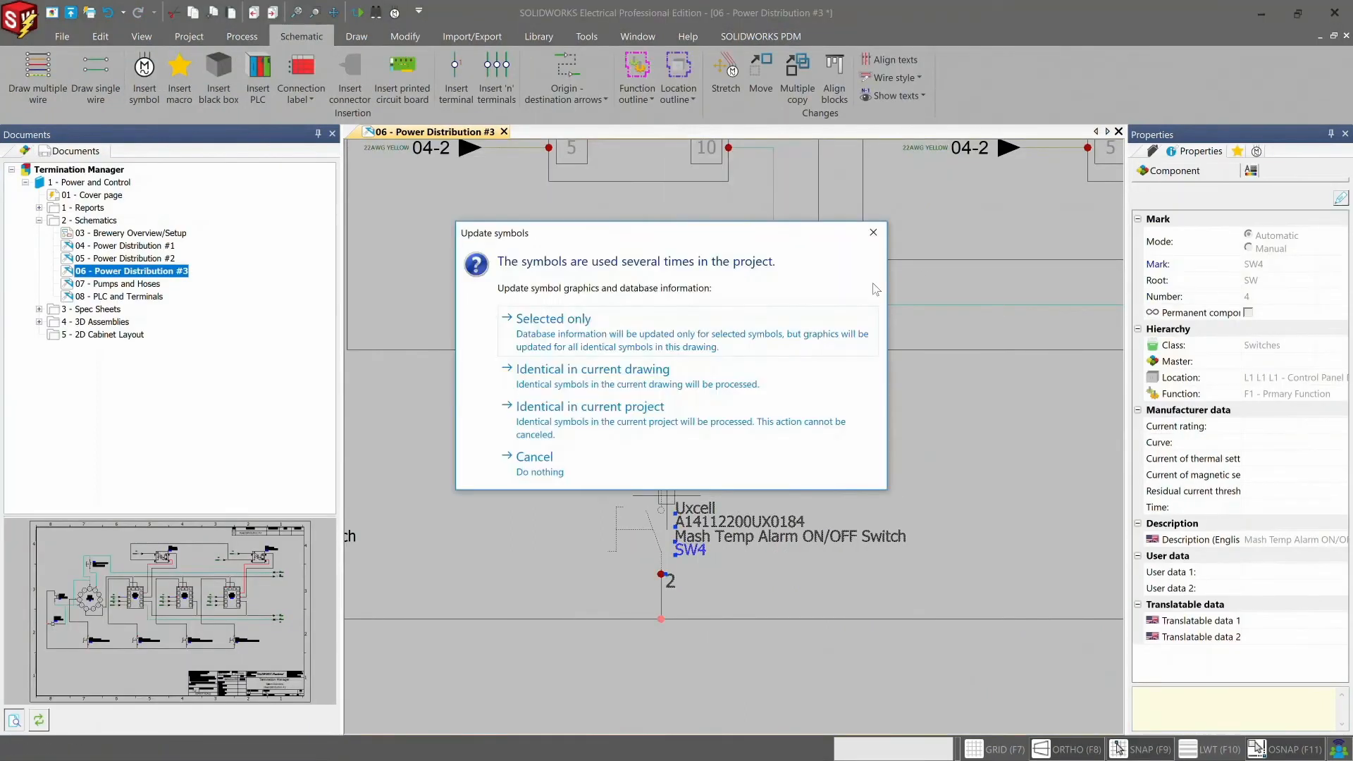
{"action": "left_click", "coordinate": [641, 322]}
{"action": "key", "text": "Escape"}
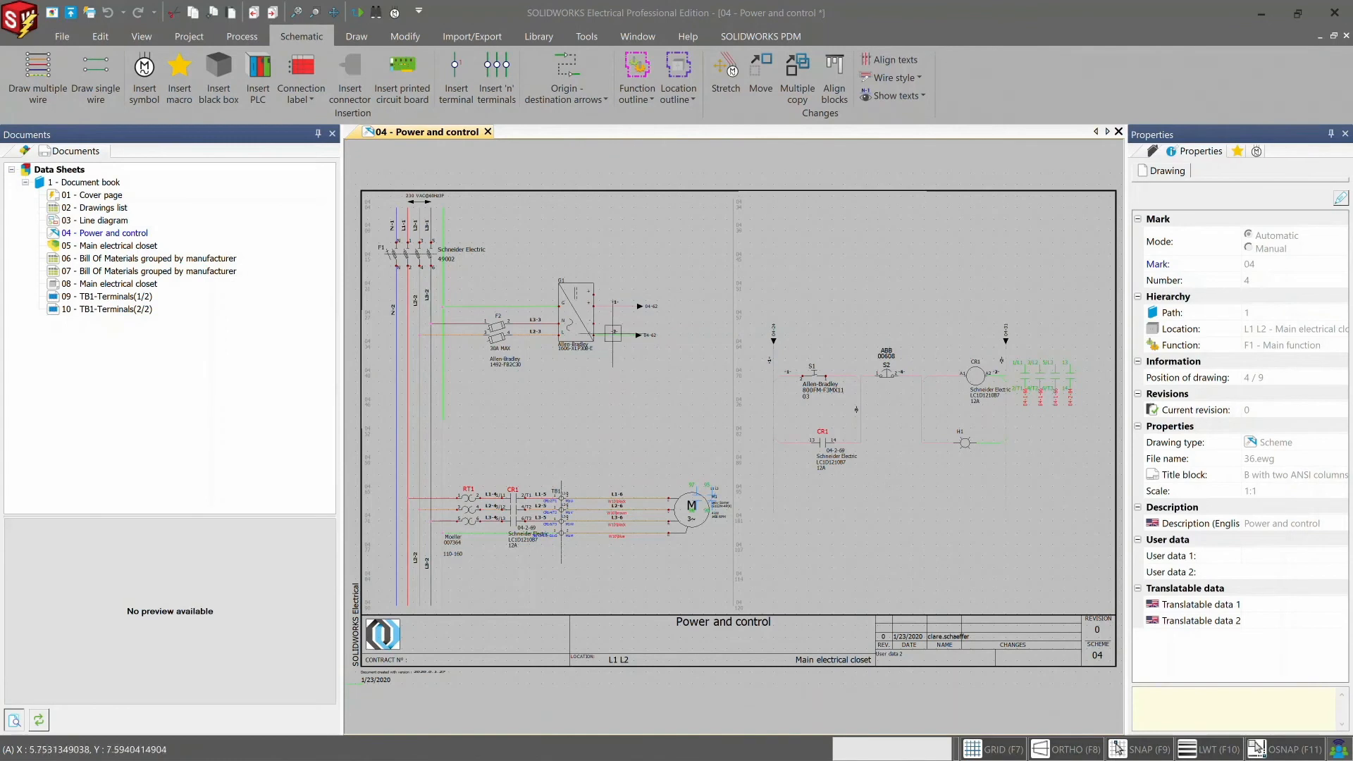
- Open the manufacturer part properties of the Allen-Bradley 1606-XLP30B-E part assigned to power supply G1
{"action": "double_click", "coordinate": [575, 303]}
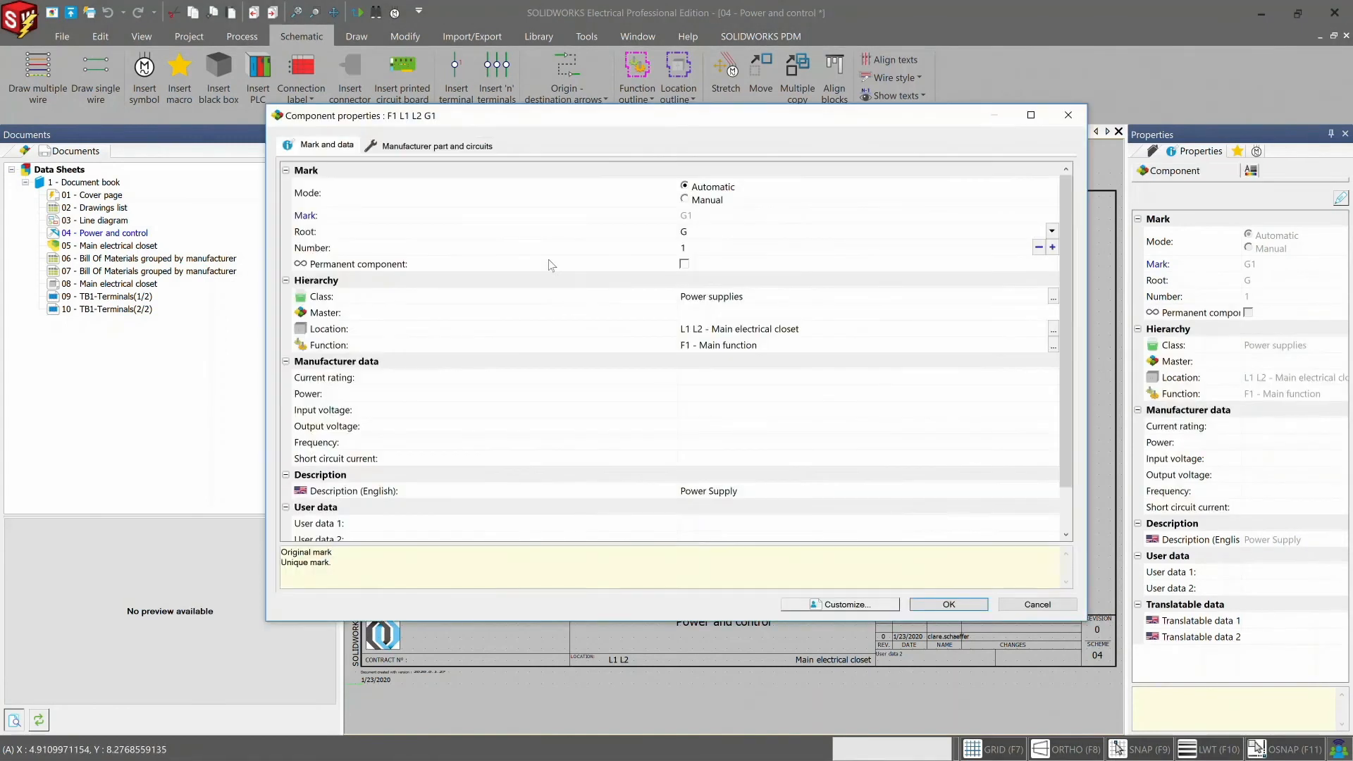
{"action": "left_click", "coordinate": [470, 150]}
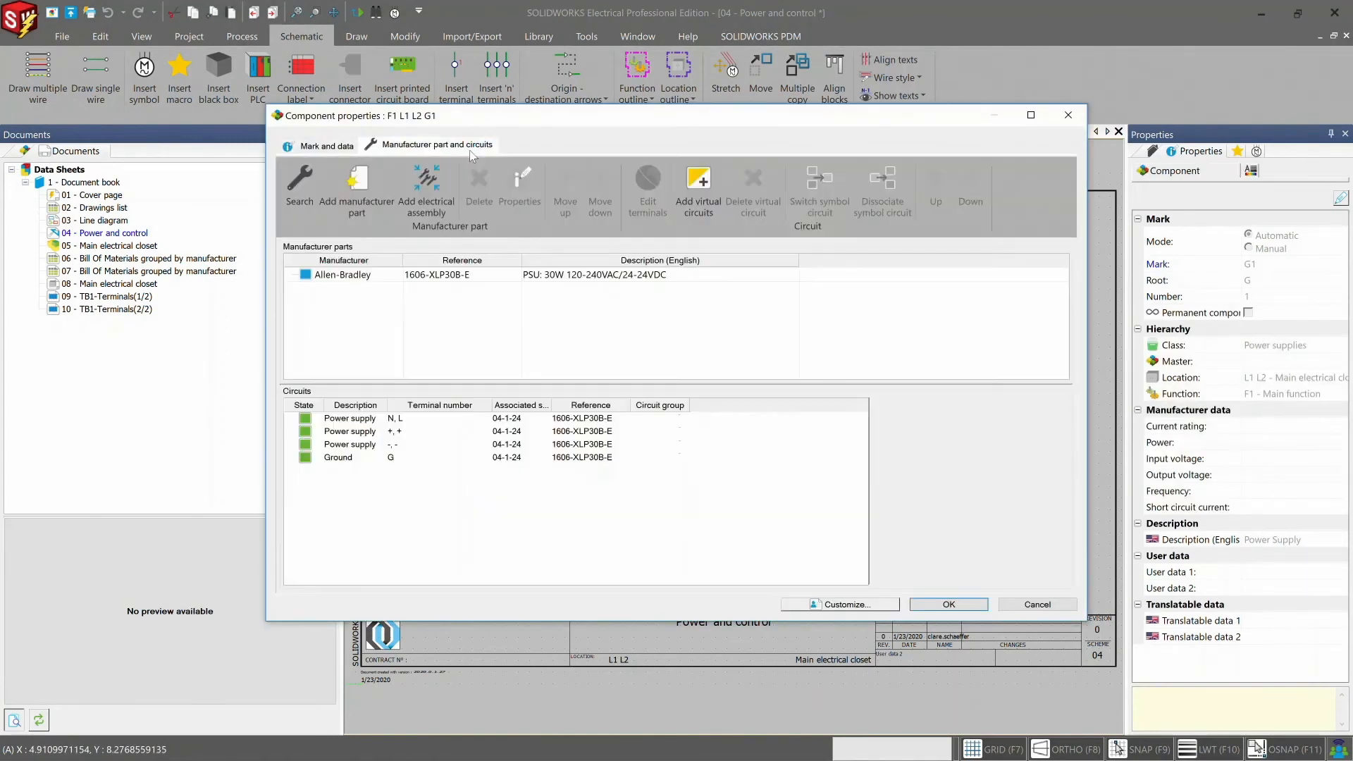
{"action": "left_click", "coordinate": [463, 281]}
{"action": "left_click", "coordinate": [520, 201]}
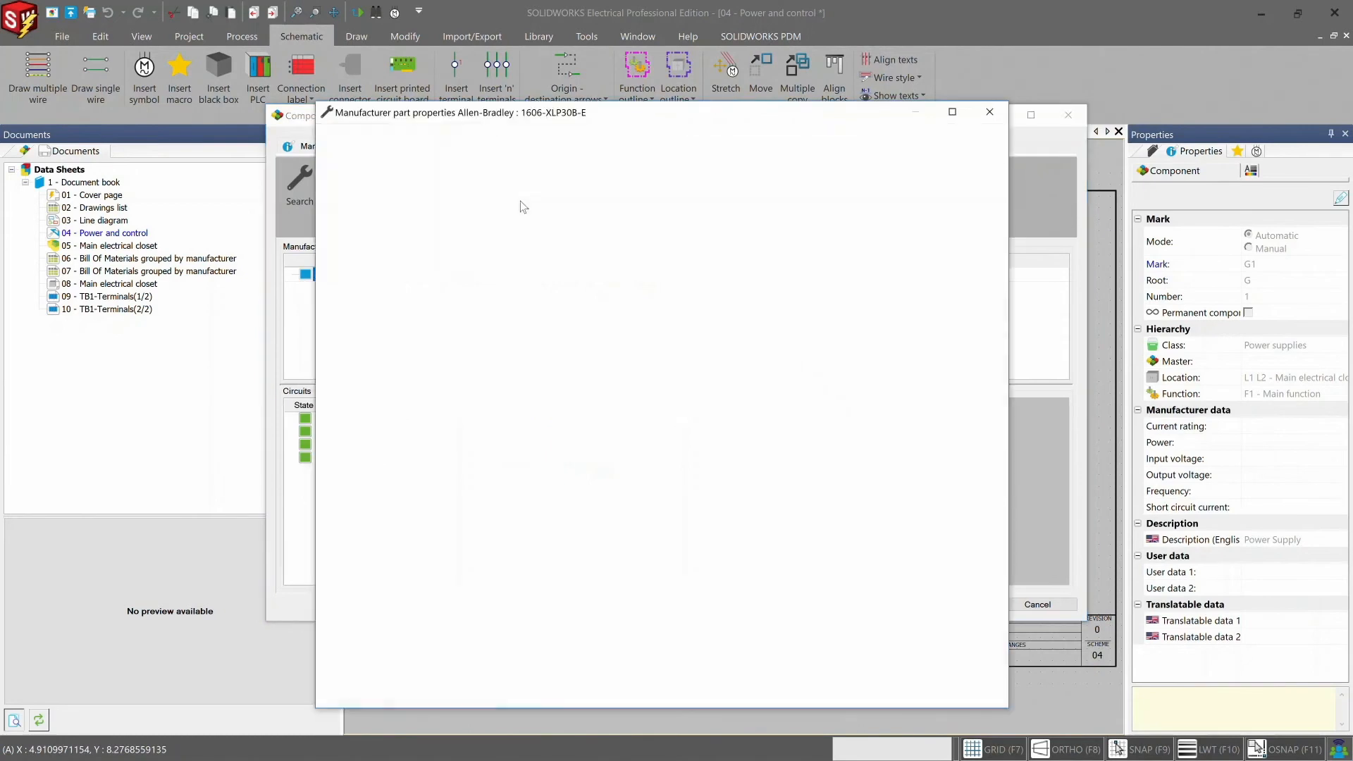
- Link ALBR1606XLP30B_Spec.pdf as the part's data sheet, update the catalog with the change, and confirm the component properties
{"action": "left_click", "coordinate": [959, 292]}
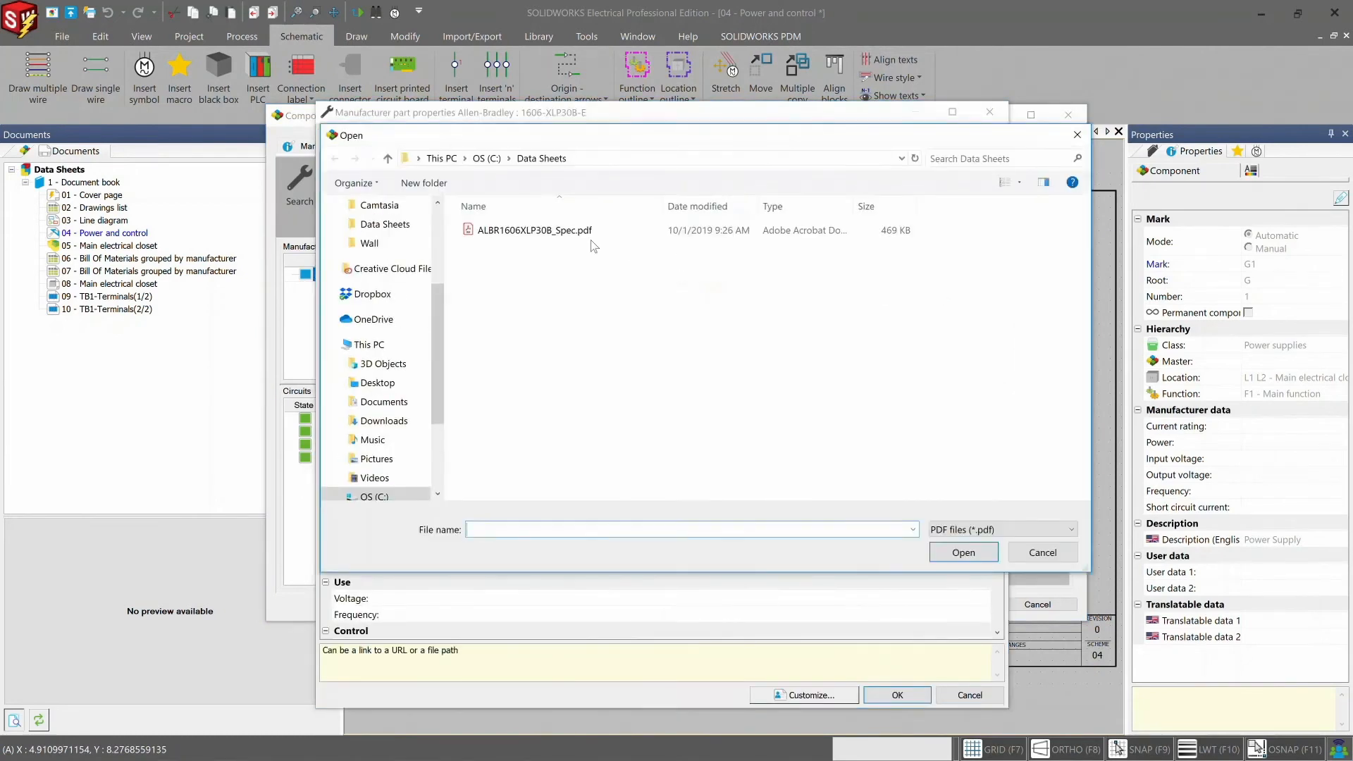
{"action": "left_click", "coordinate": [575, 231]}
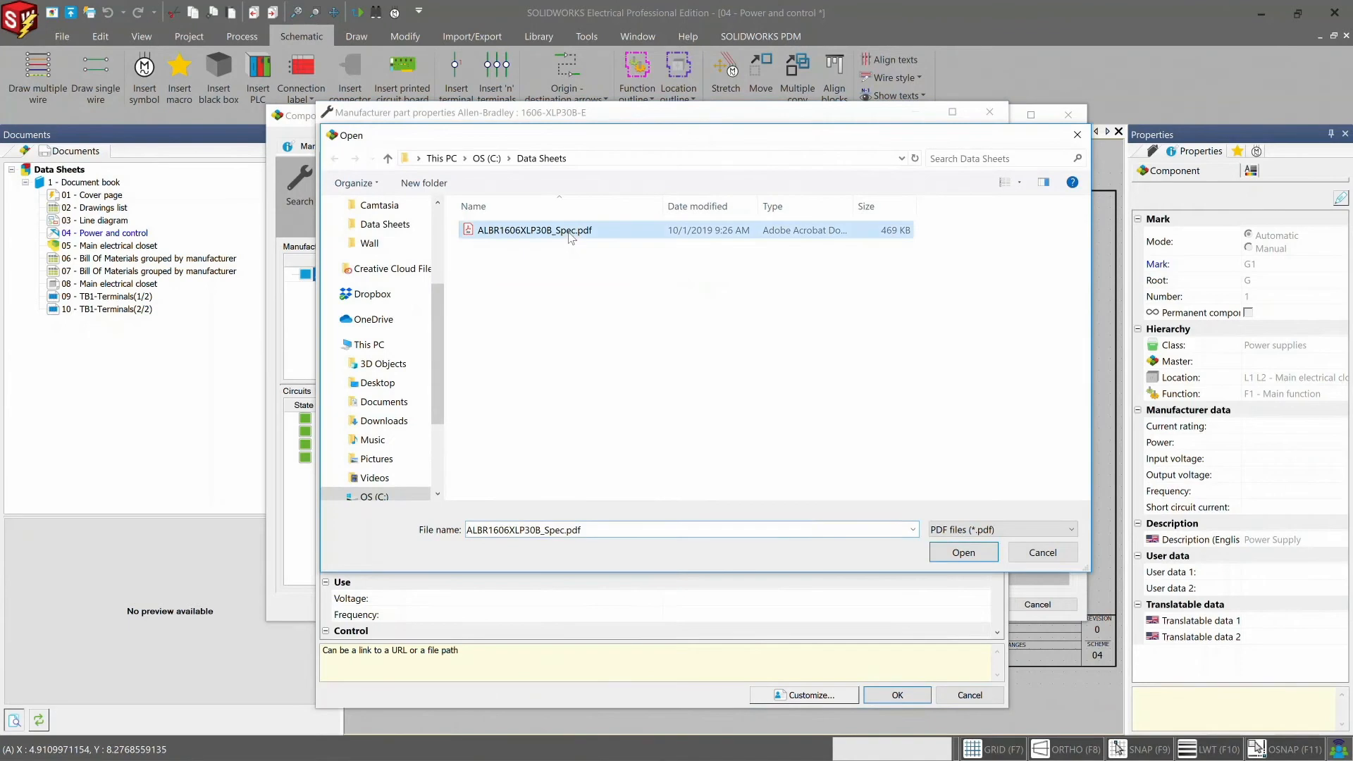
{"action": "left_click", "coordinate": [951, 560]}
{"action": "left_click", "coordinate": [891, 695]}
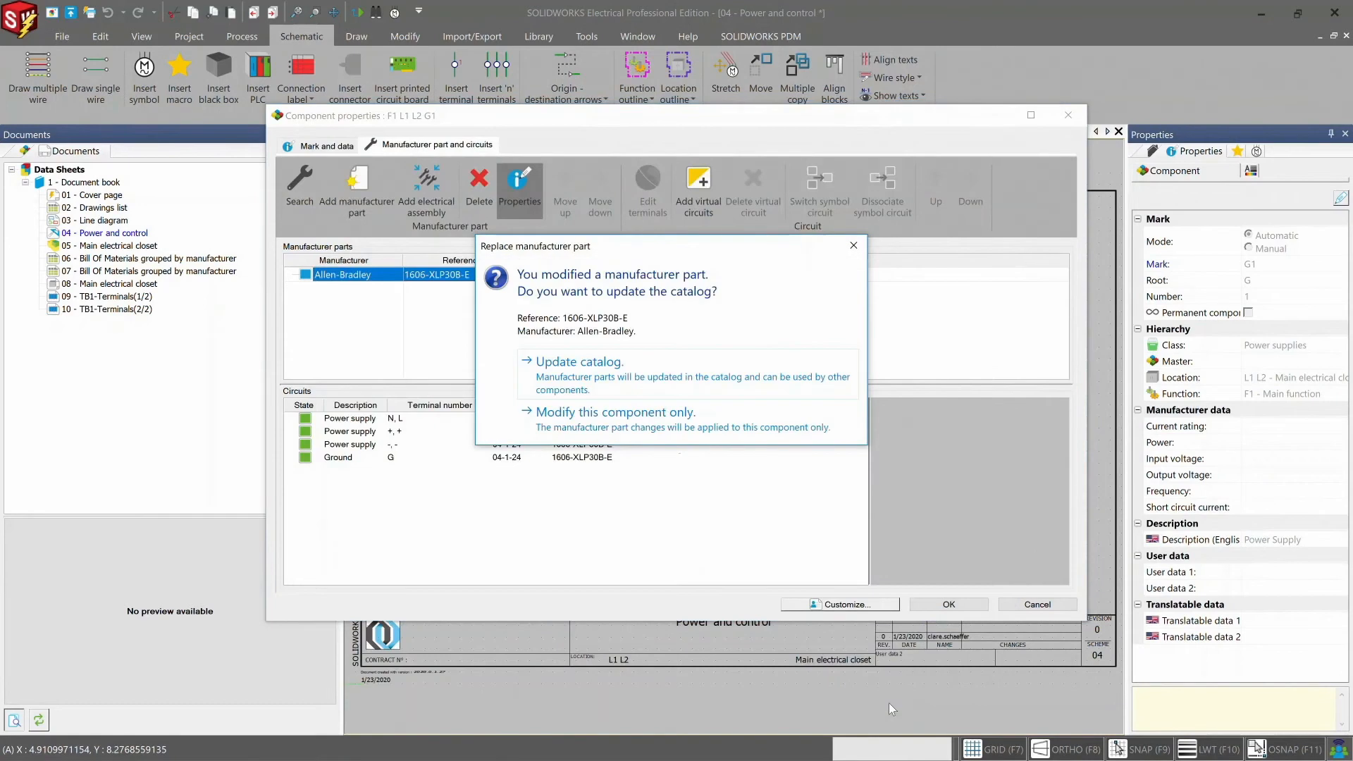
{"action": "left_click", "coordinate": [726, 384]}
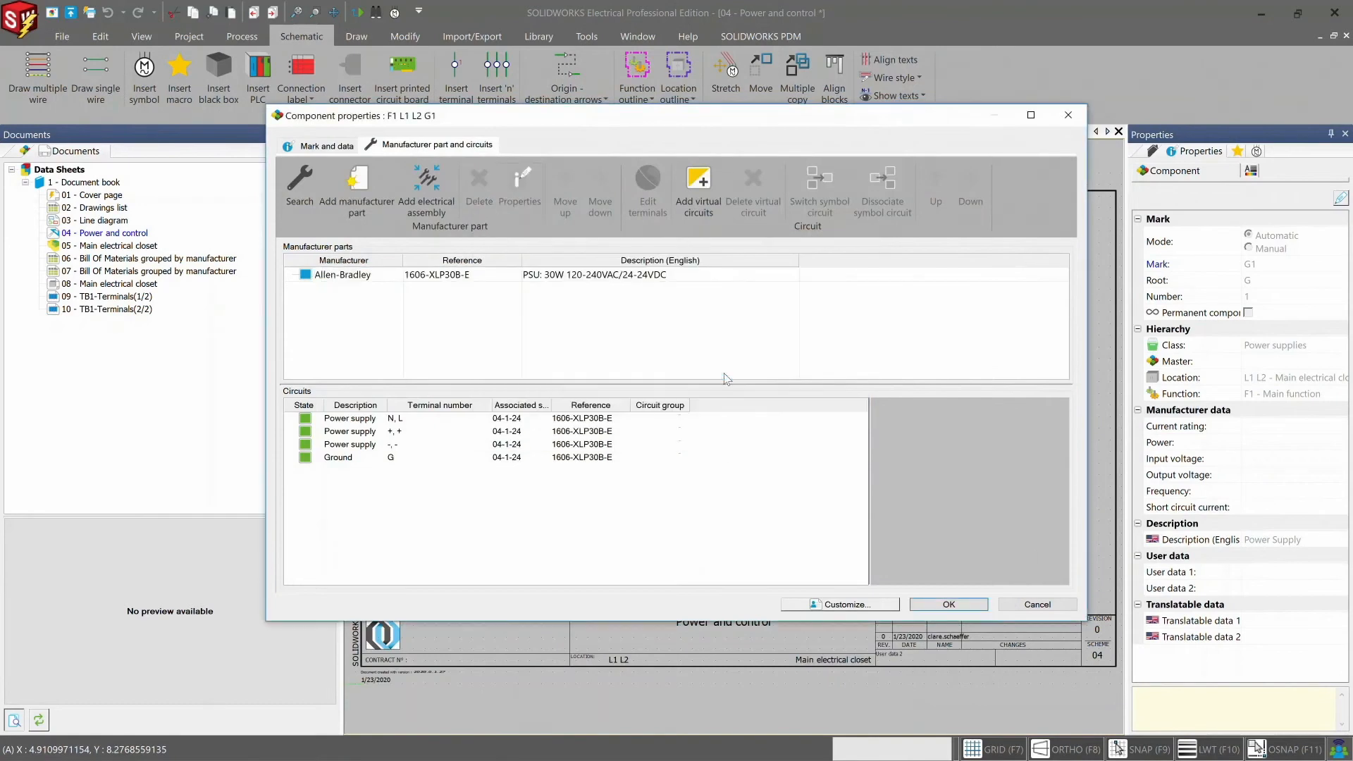
{"action": "left_click", "coordinate": [951, 608]}
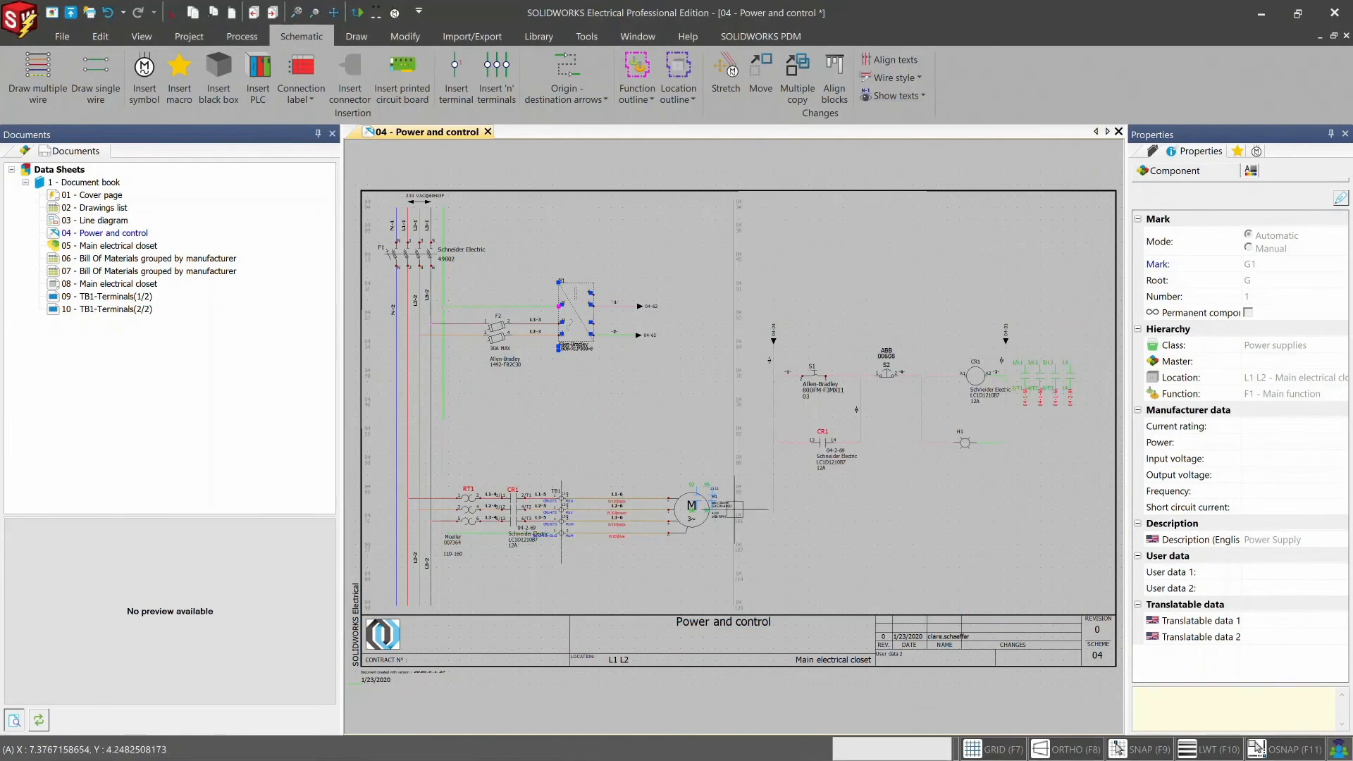
- Open Bill Of Materials report 06, follow the 1606-XLP30B-E reference to its part properties, and open the linked data sheet
{"action": "left_click", "coordinate": [212, 259]}
{"action": "double_click", "coordinate": [183, 259]}
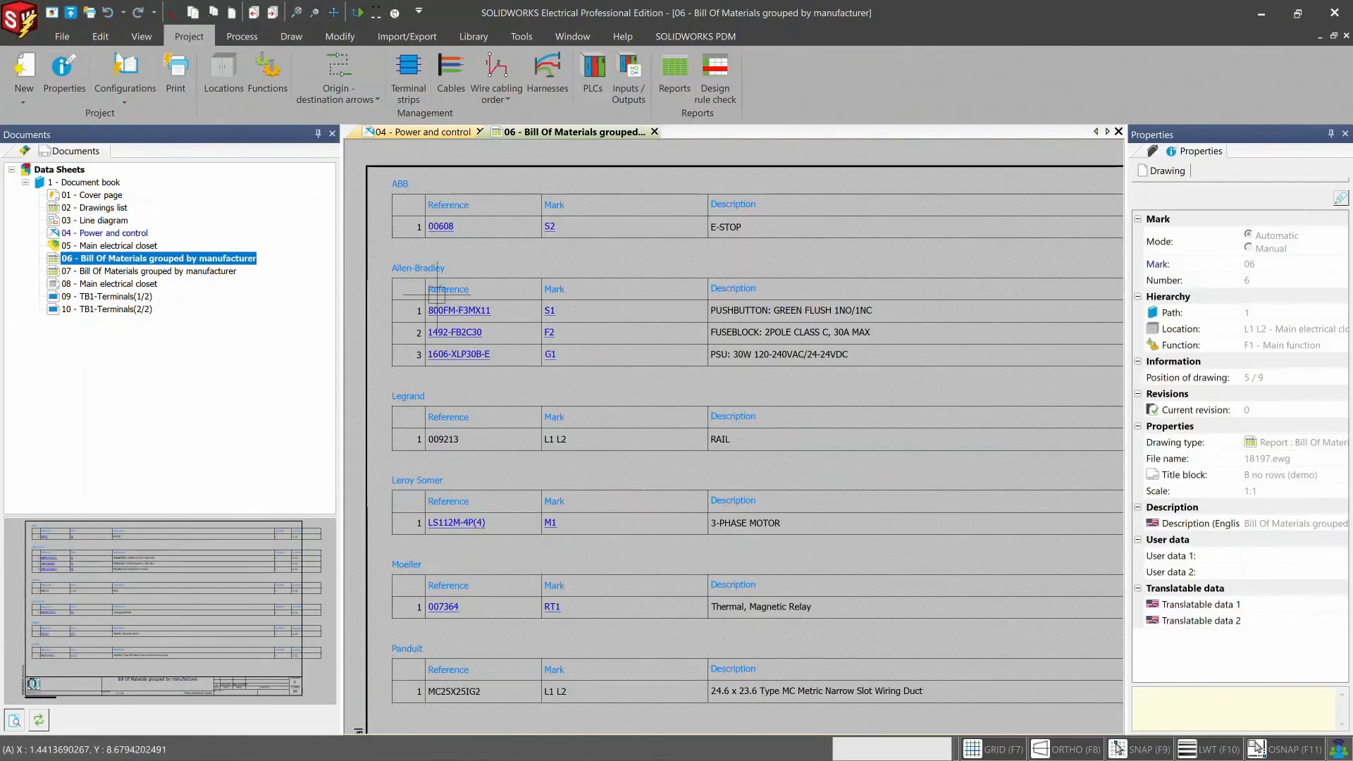
{"action": "left_click", "coordinate": [452, 354]}
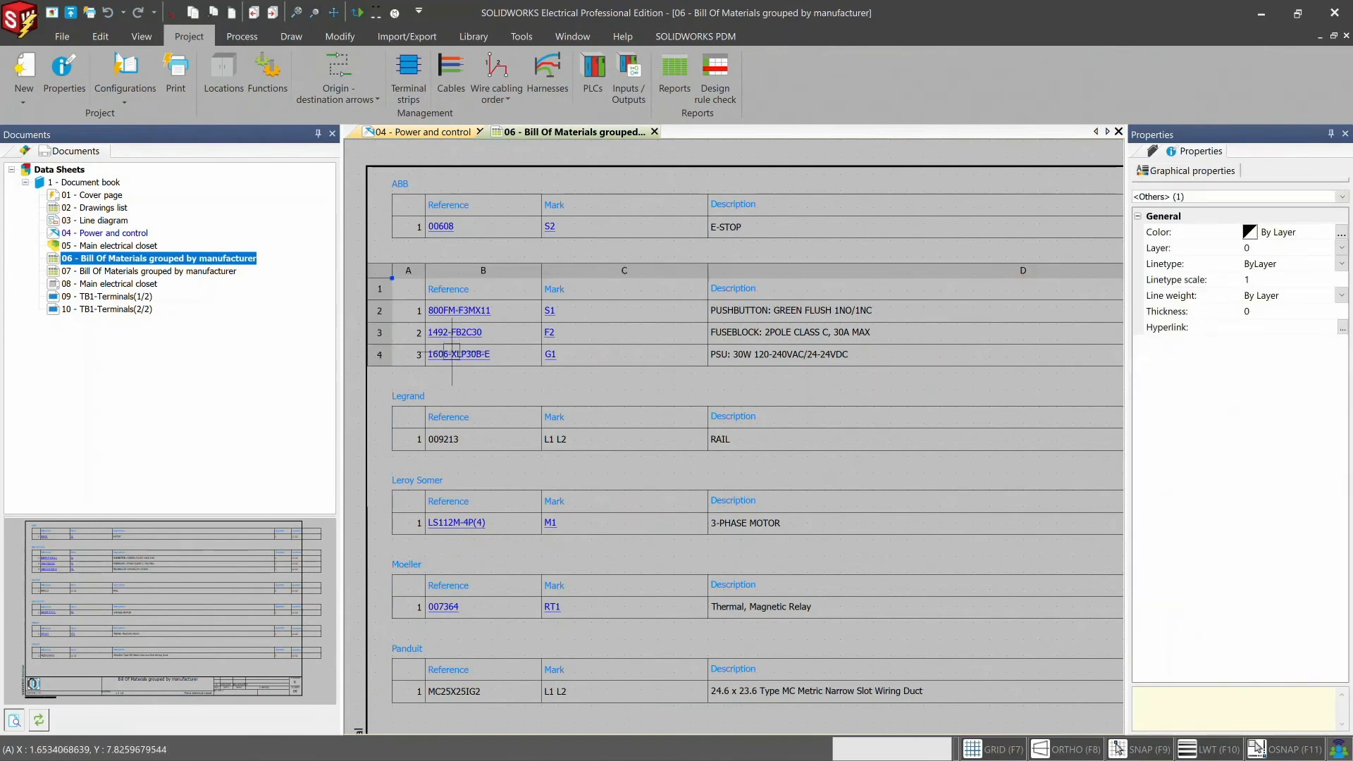
{"action": "mouse_move", "coordinate": [656, 366]}
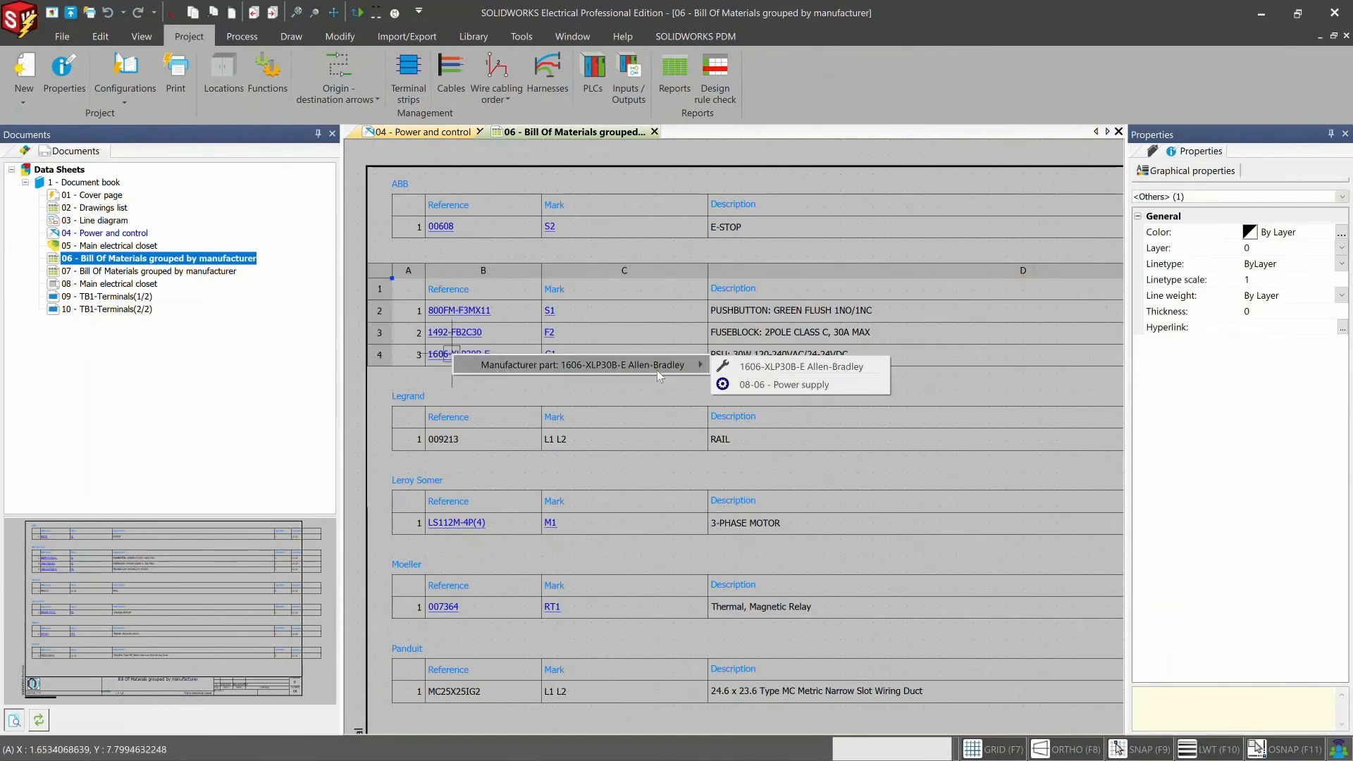
{"action": "left_click", "coordinate": [828, 368]}
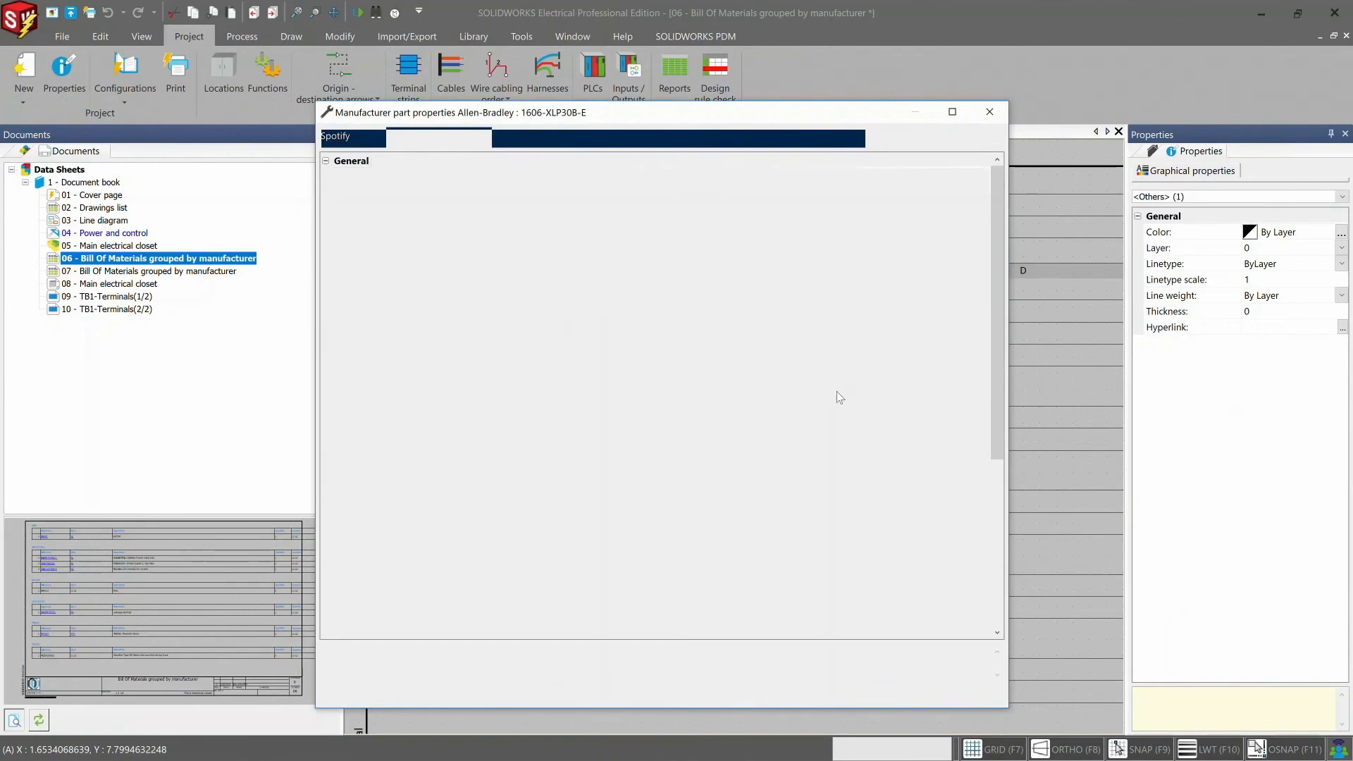
{"action": "left_click", "coordinate": [976, 291]}
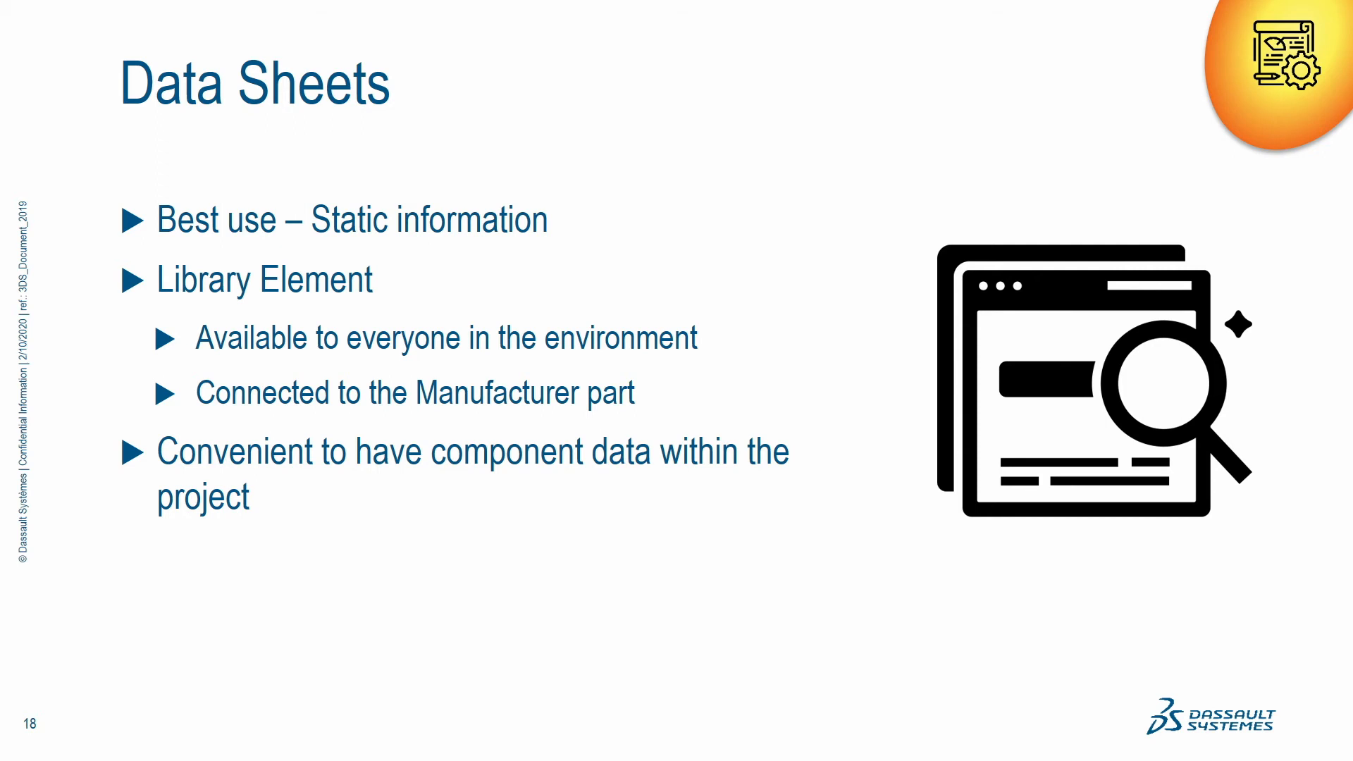
{"action": "key", "text": "Right"}
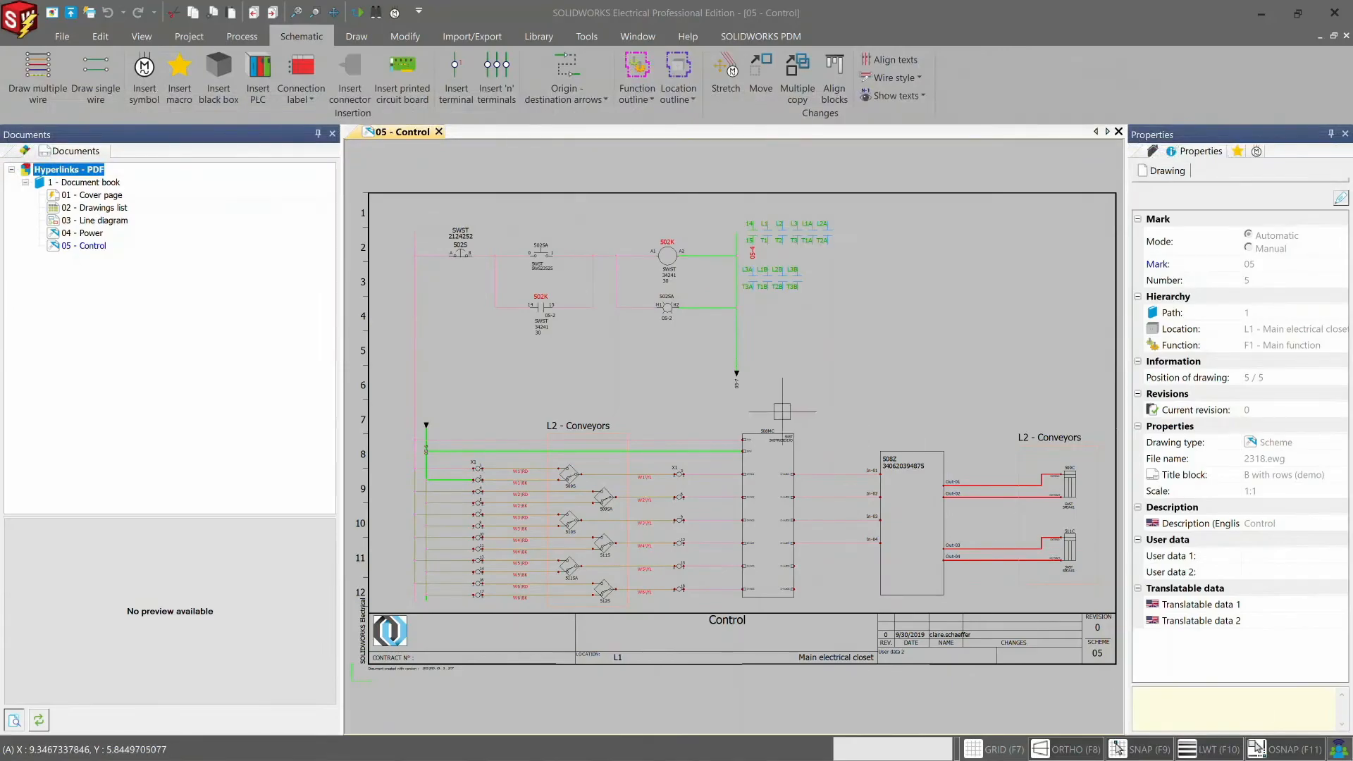
- Add a hyperlink targeting IP Address.xlsx in the IP Addresses folder to the PLC symbol 508MC on the Control drawing
{"action": "right_click", "coordinate": [773, 434]}
{"action": "mouse_move", "coordinate": [972, 404]}
{"action": "left_click", "coordinate": [1036, 412]}
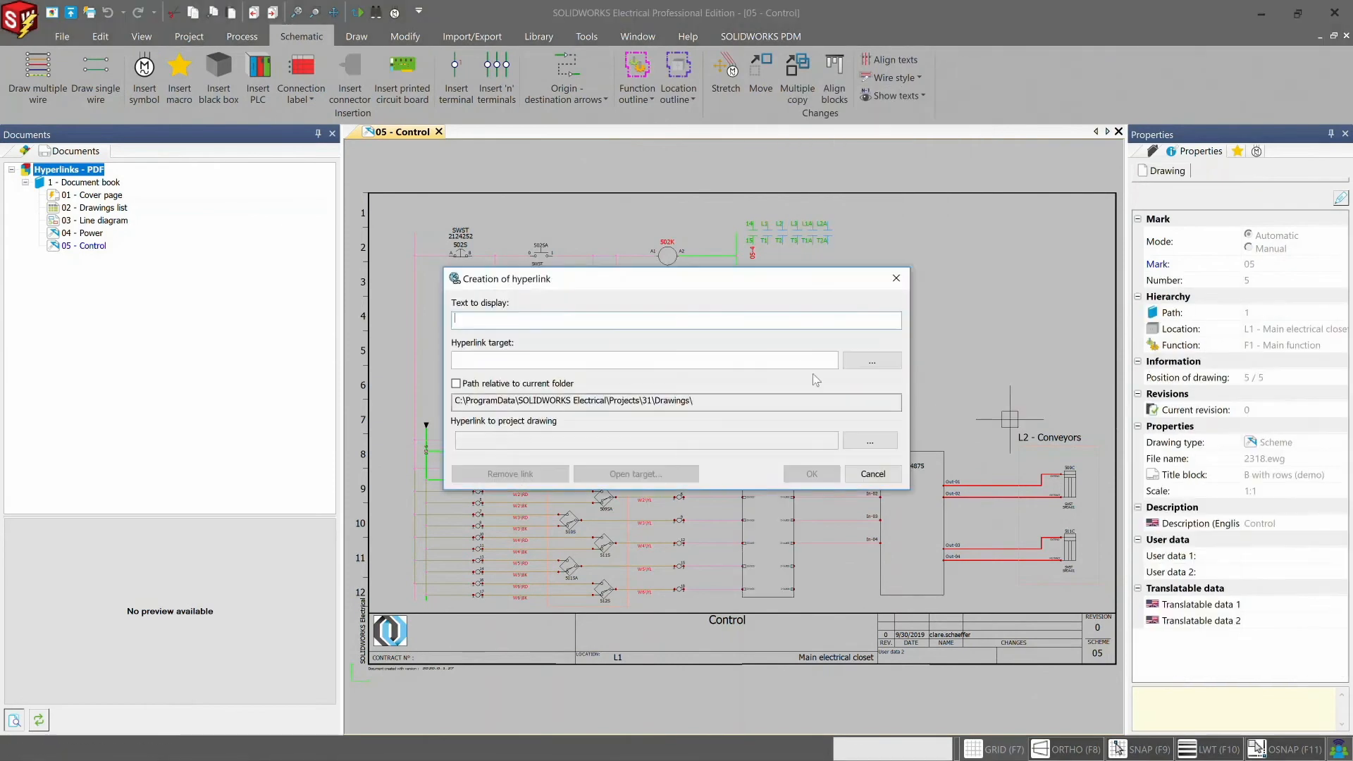
{"action": "left_click", "coordinate": [871, 361]}
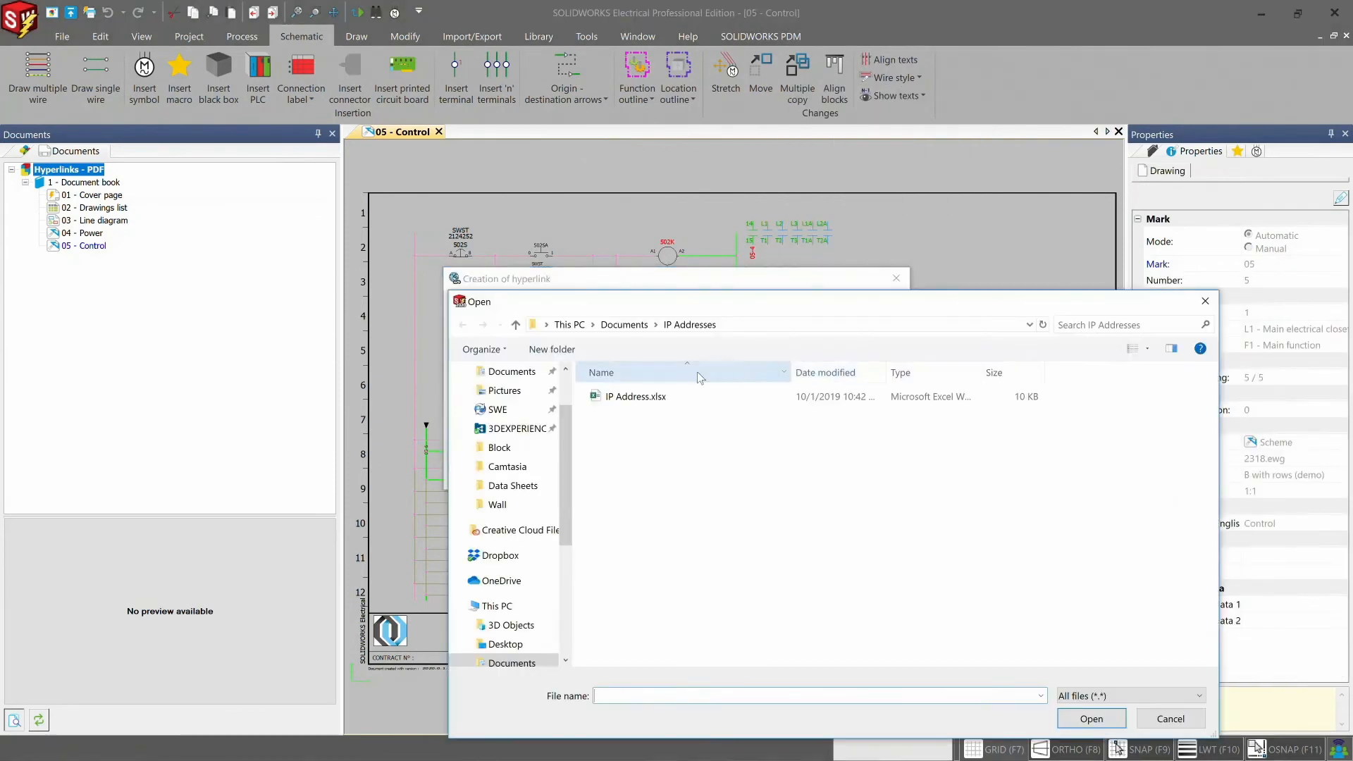
{"action": "double_click", "coordinate": [666, 395]}
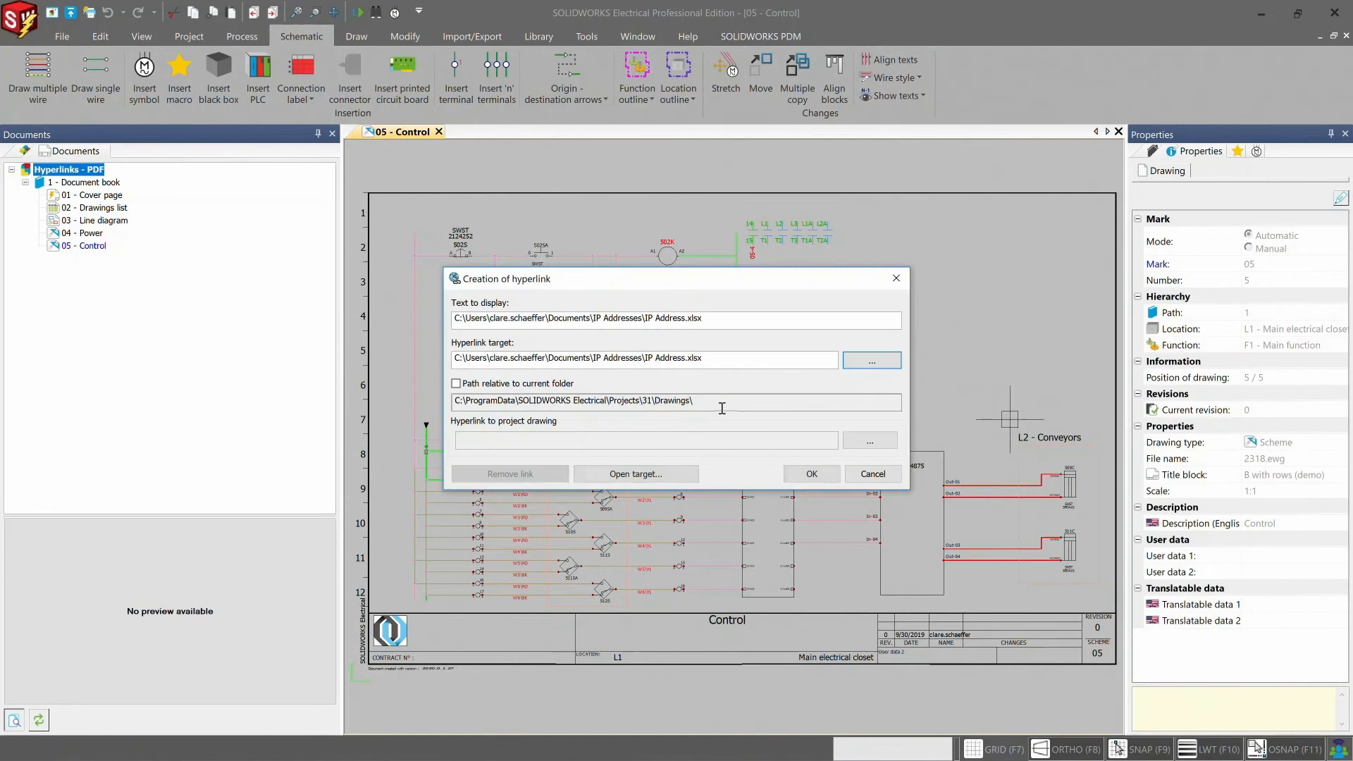
{"action": "left_click", "coordinate": [803, 474]}
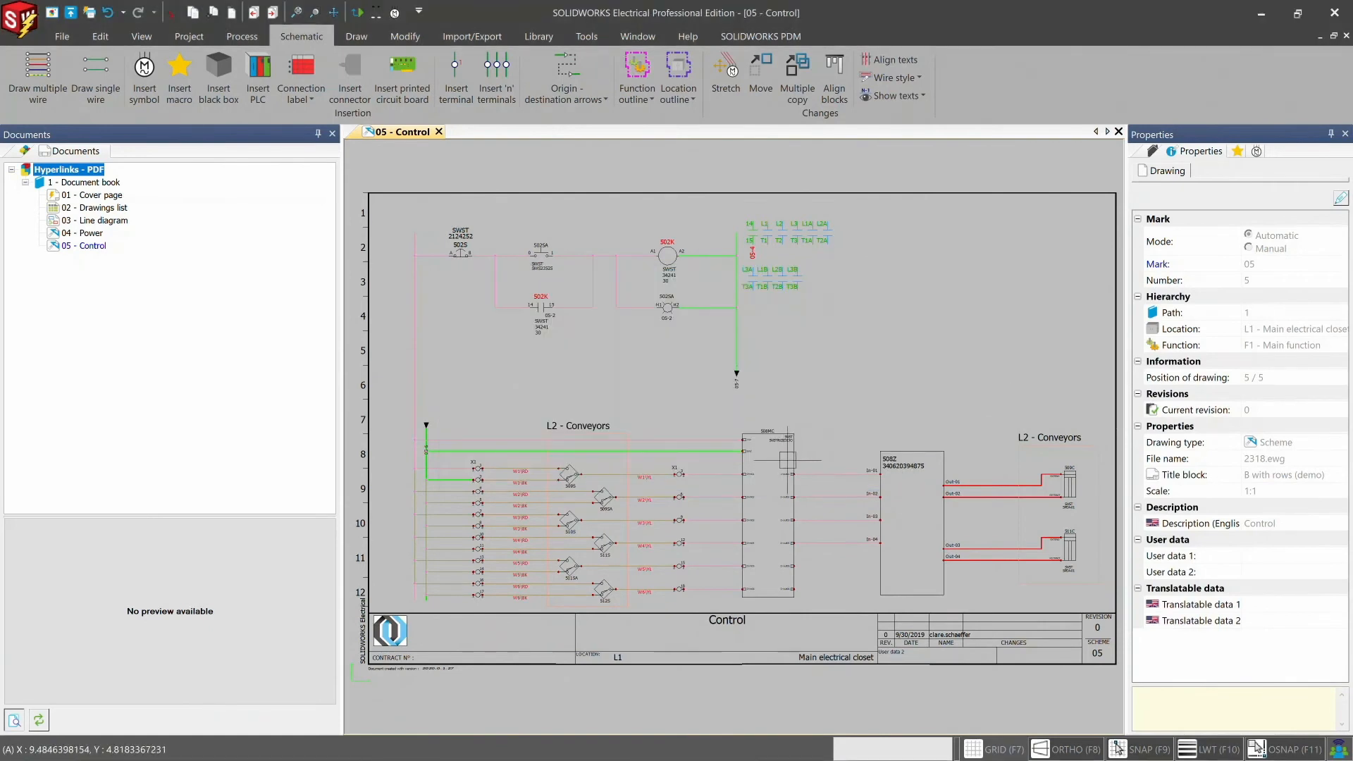
- Open the IP Address.xlsx workbook through the PLC symbol's hyperlink, then close it and deselect the PLC
{"action": "right_click", "coordinate": [792, 457]}
{"action": "mouse_move", "coordinate": [837, 433]}
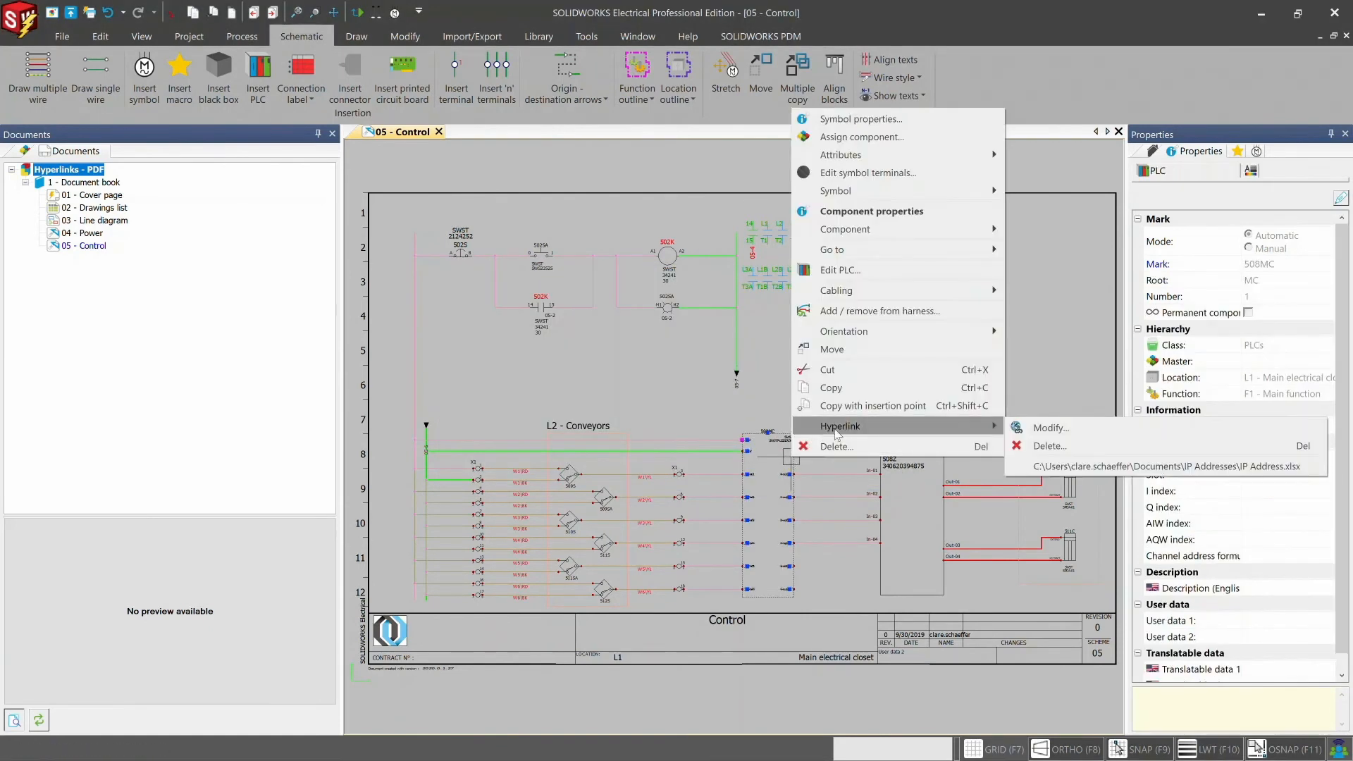
{"action": "left_click", "coordinate": [1101, 466]}
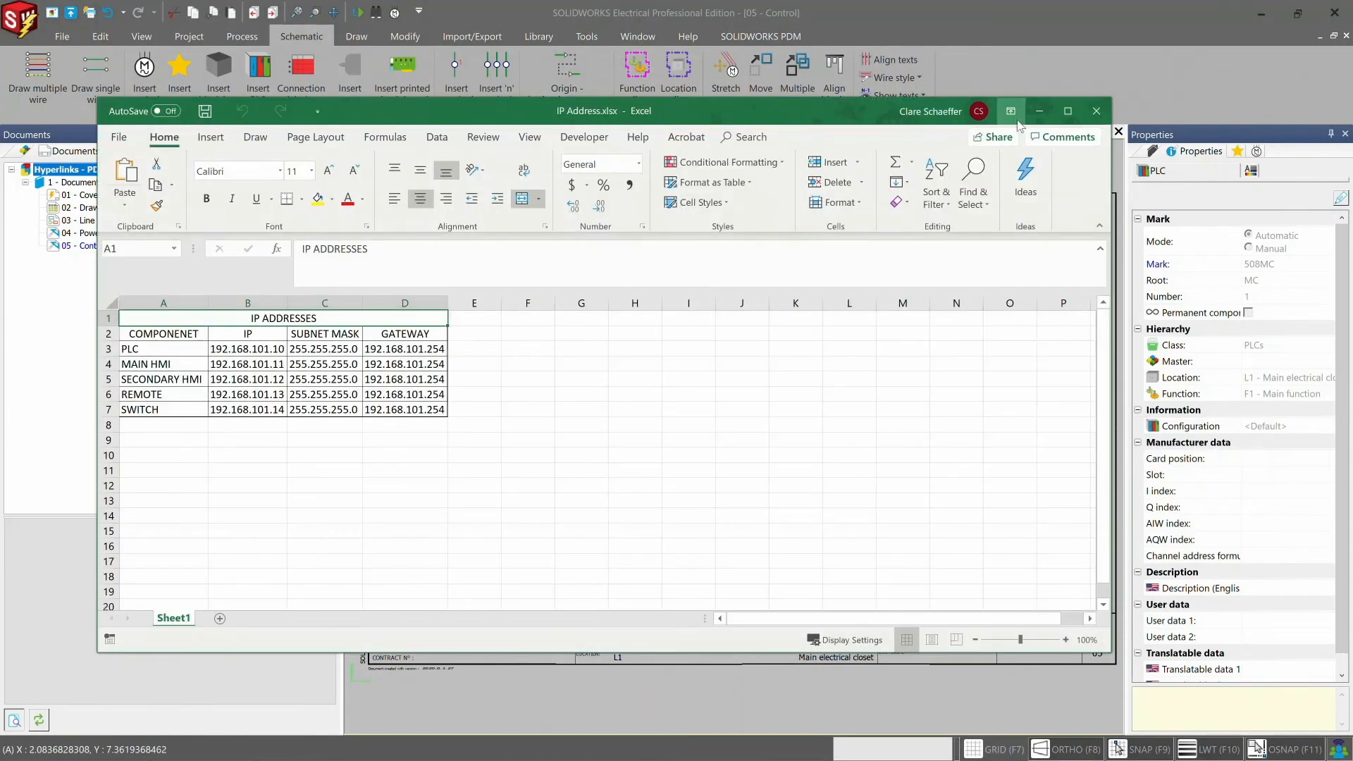
{"action": "left_click", "coordinate": [1094, 110]}
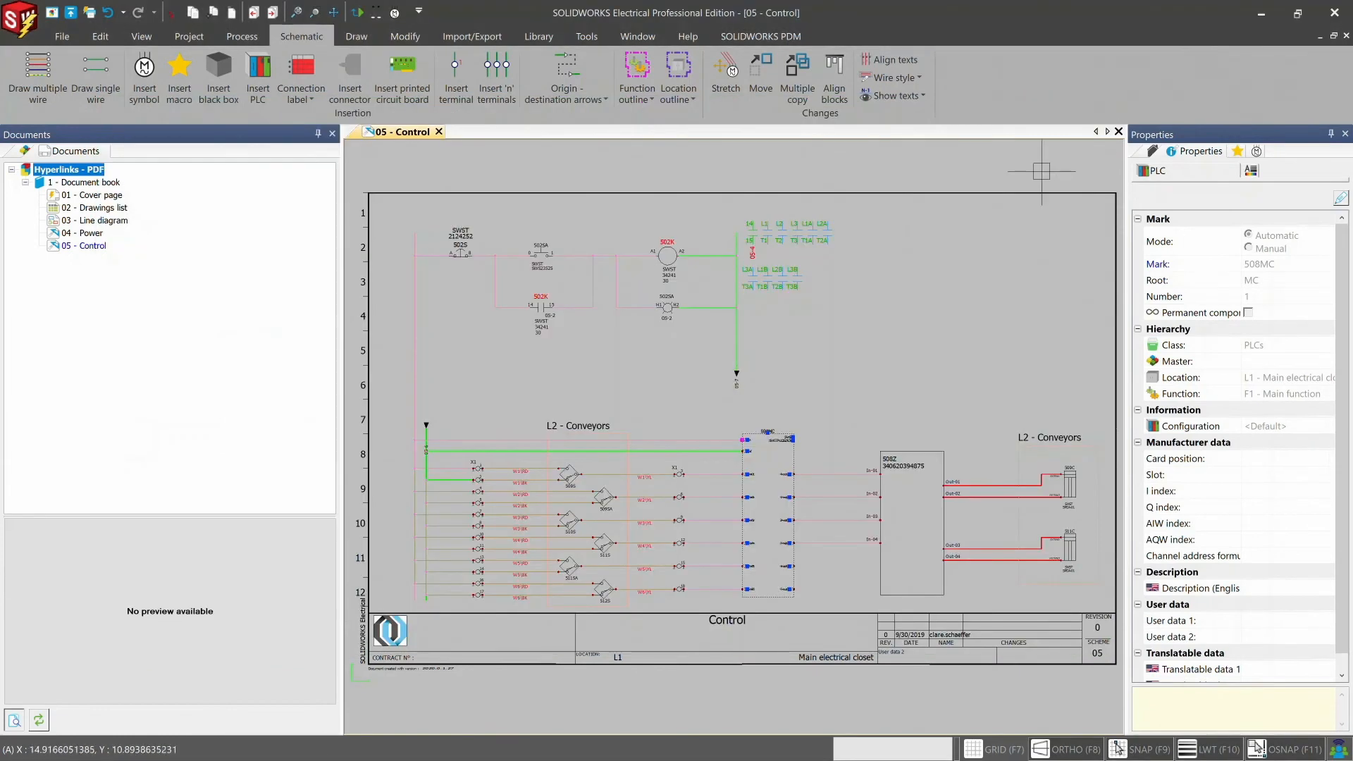
{"action": "key", "text": "Escape"}
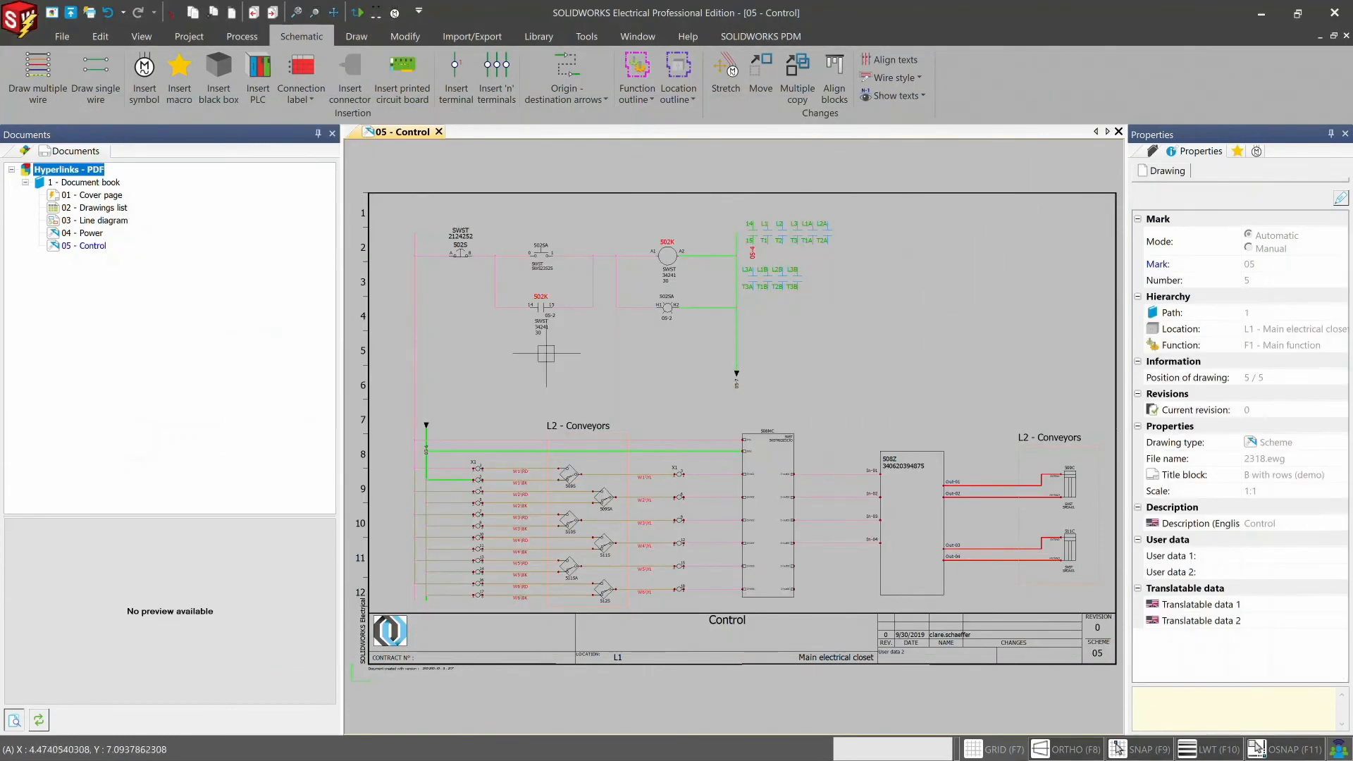
- Add IP Address.xlsx to the project's document book as a data file
{"action": "right_click", "coordinate": [81, 182]}
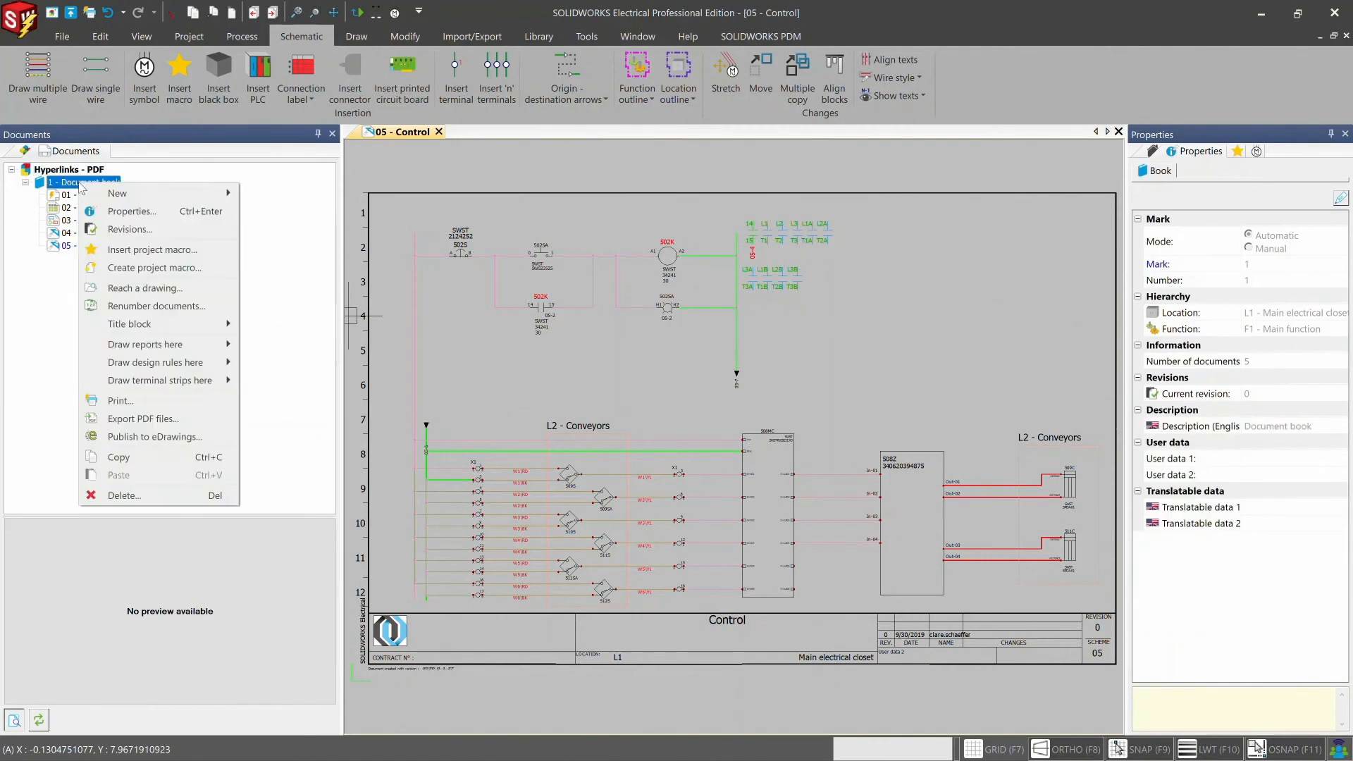
{"action": "mouse_move", "coordinate": [118, 198]}
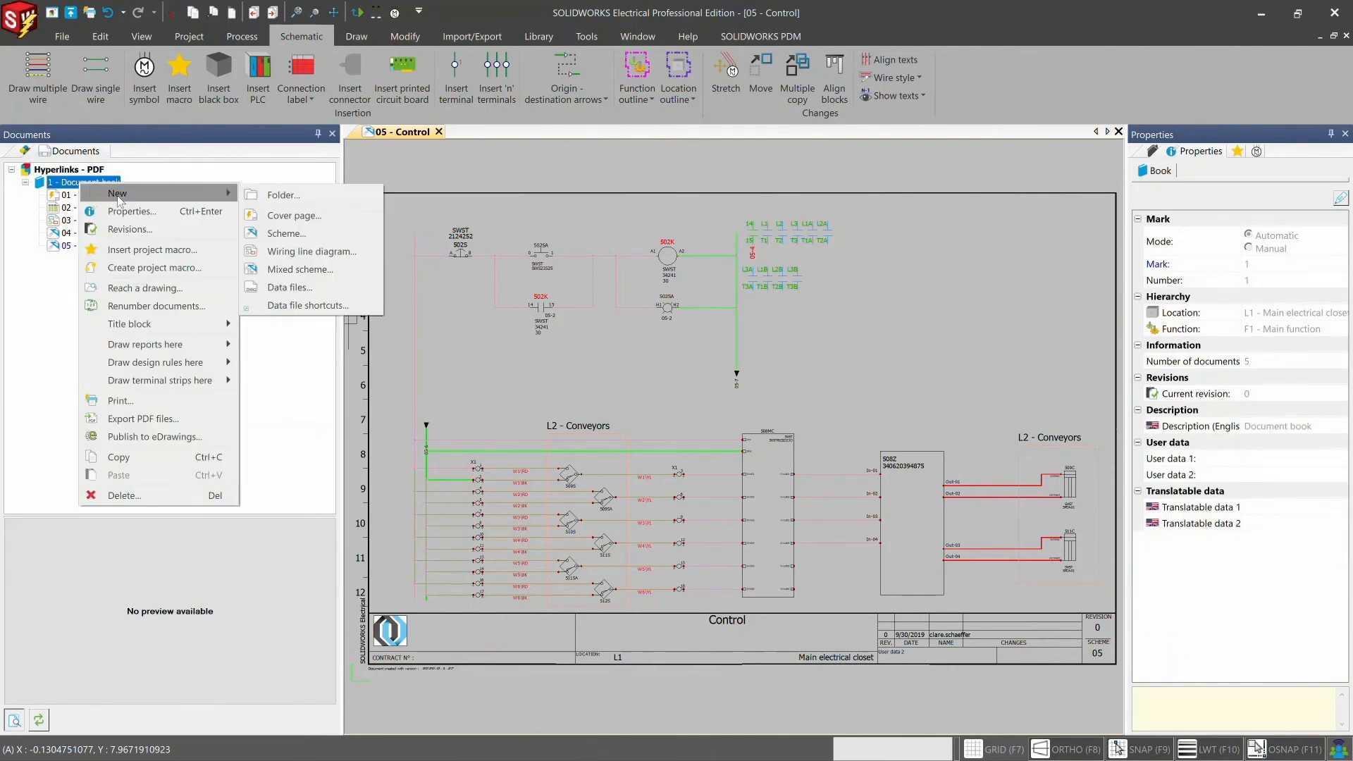
{"action": "left_click", "coordinate": [331, 294]}
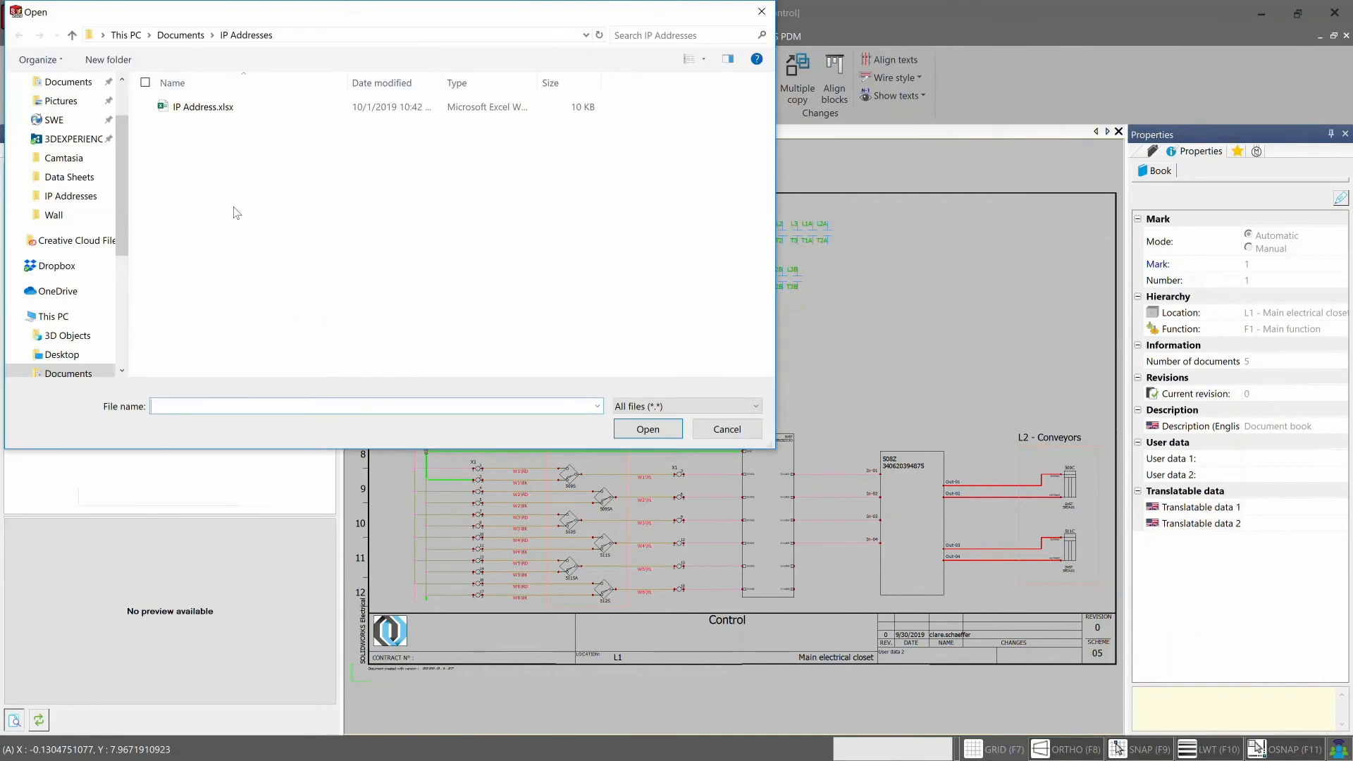
{"action": "double_click", "coordinate": [206, 108]}
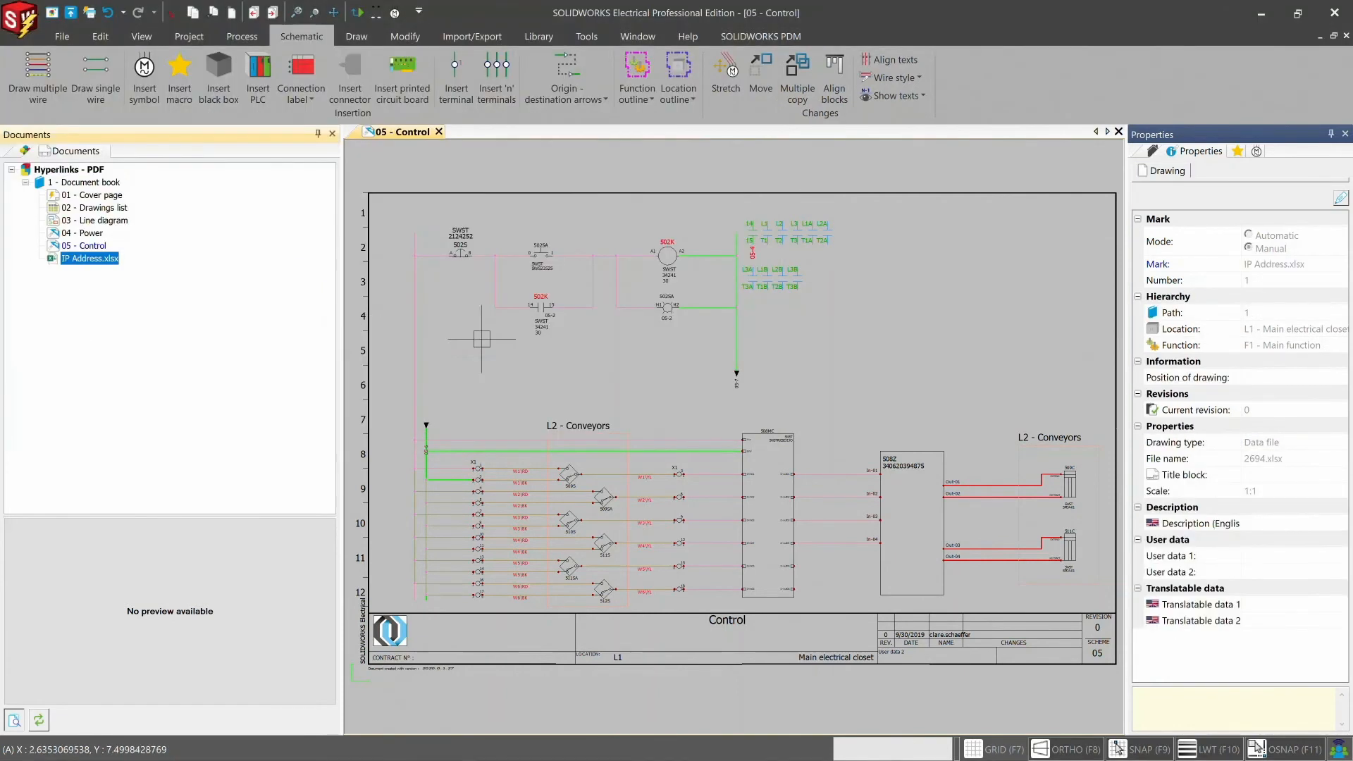
- Add a hyperlink from the PLC symbol 508MC to the project's own IP Address.xlsx document
{"action": "left_click", "coordinate": [783, 435]}
{"action": "right_click", "coordinate": [783, 435]}
{"action": "mouse_move", "coordinate": [823, 415]}
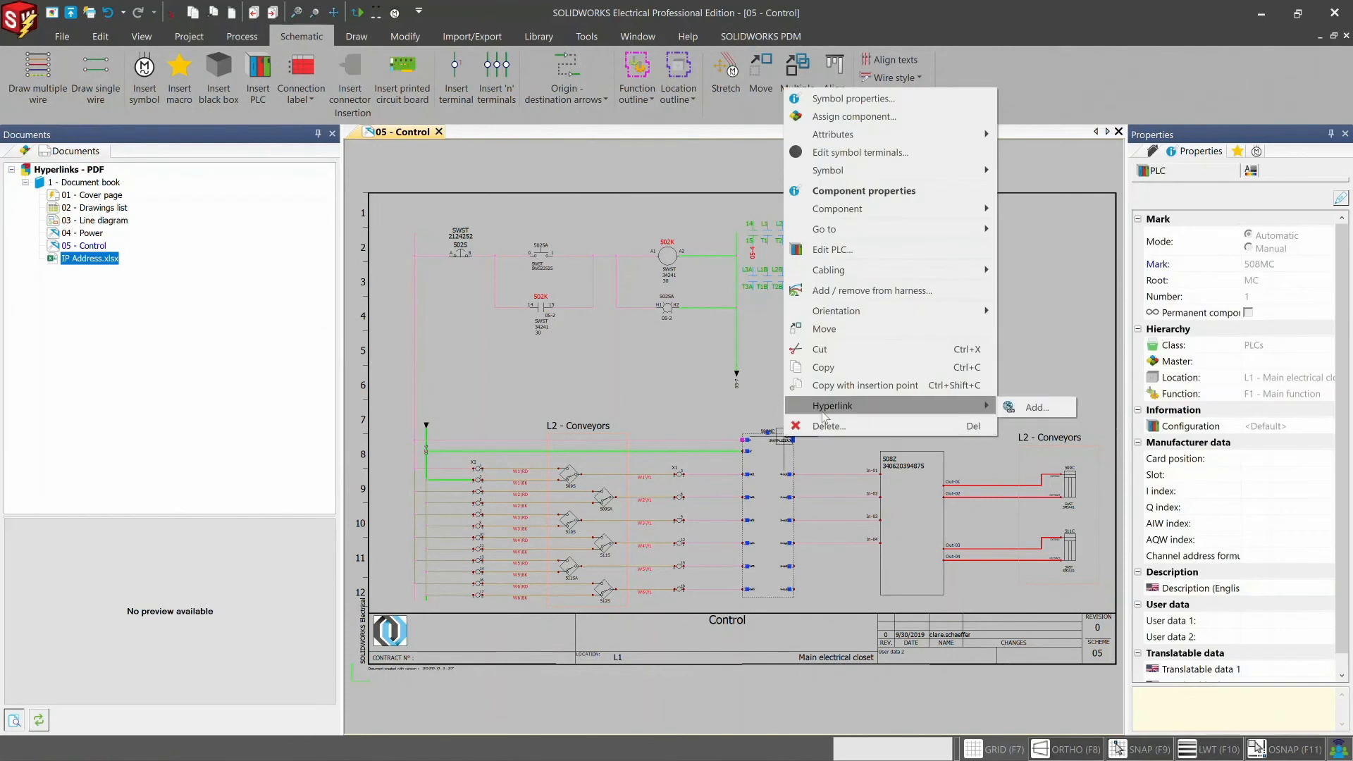
{"action": "left_click", "coordinate": [1015, 407]}
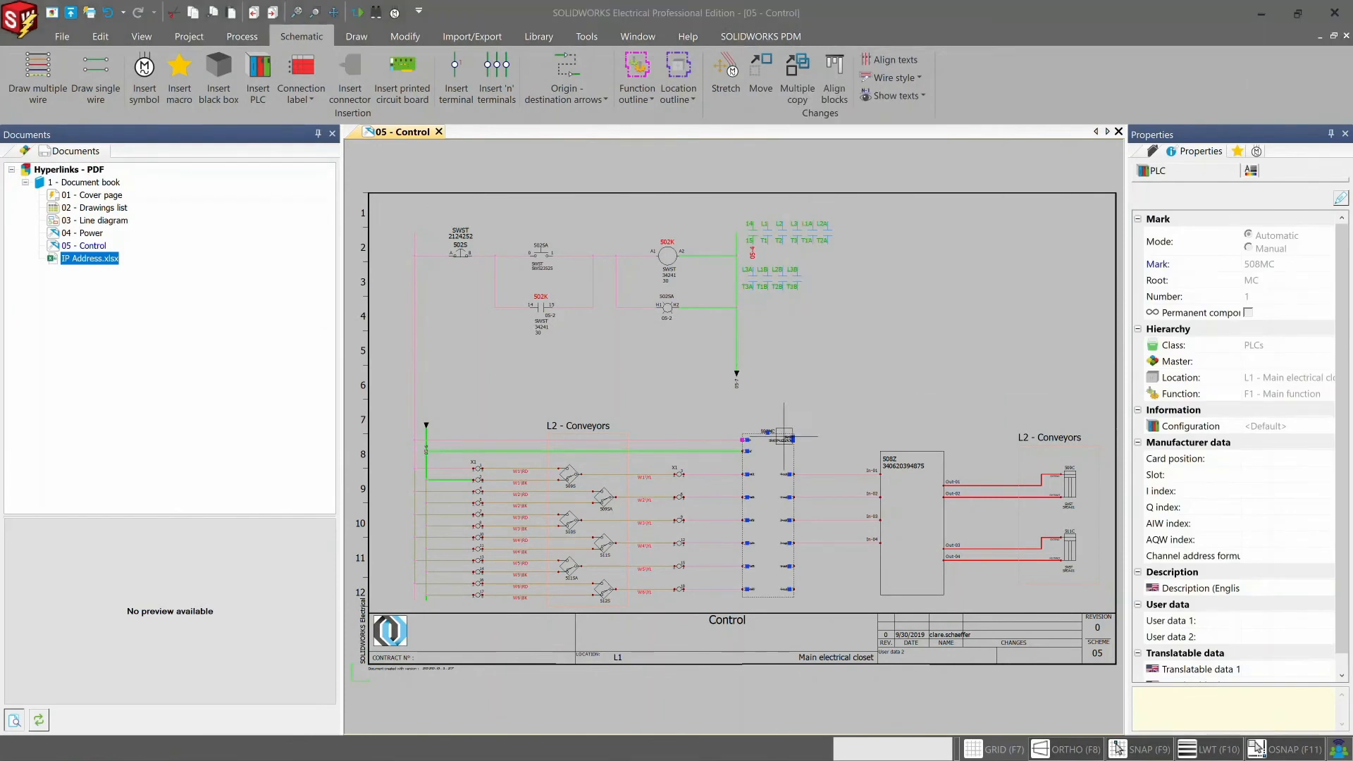
{"action": "left_click", "coordinate": [875, 439]}
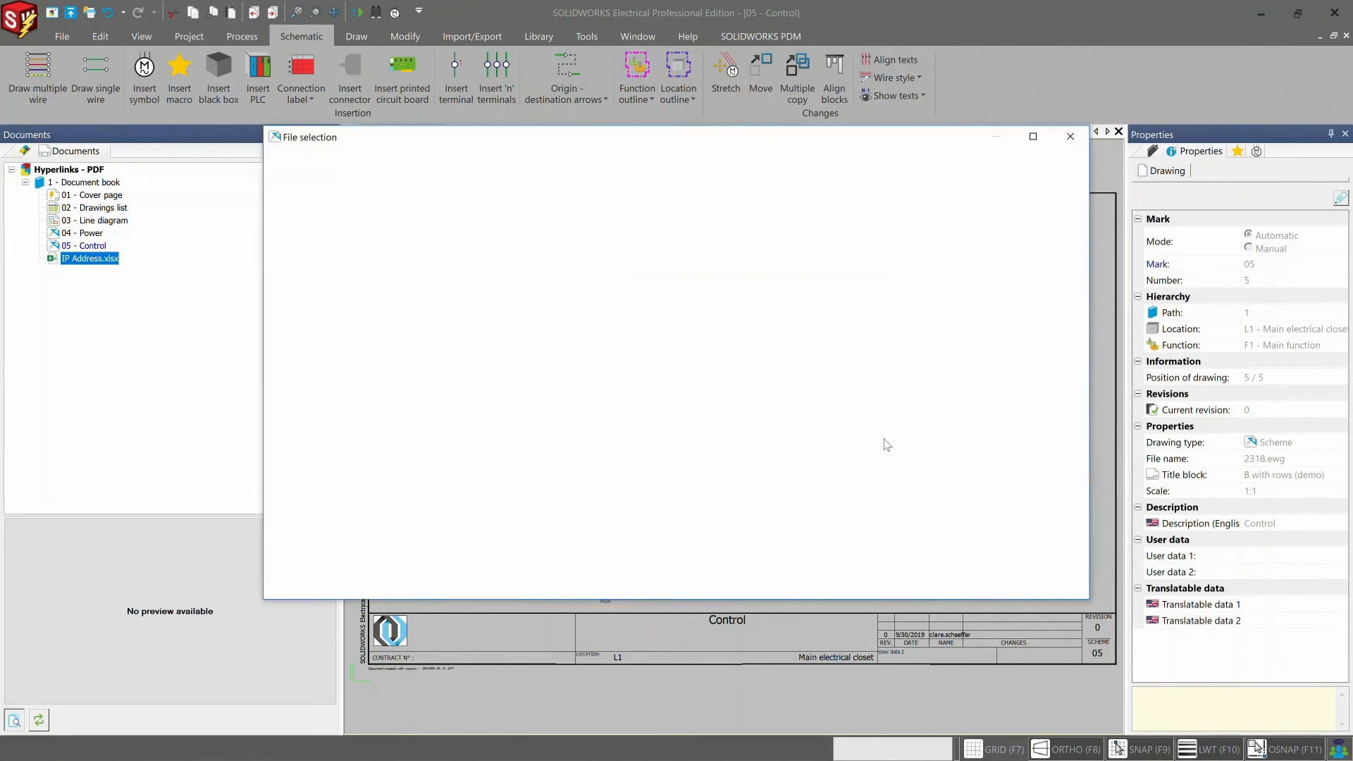
{"action": "left_click", "coordinate": [354, 329]}
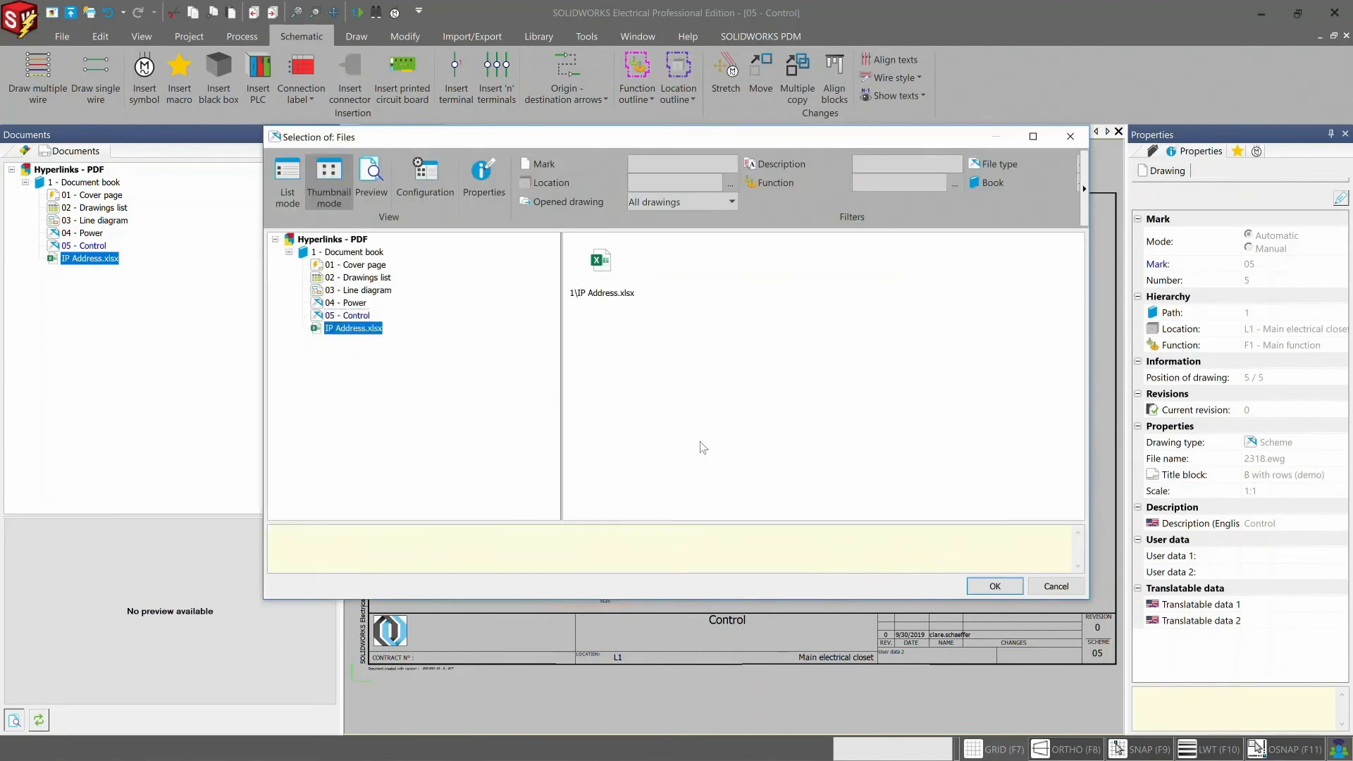
{"action": "left_click", "coordinate": [993, 586]}
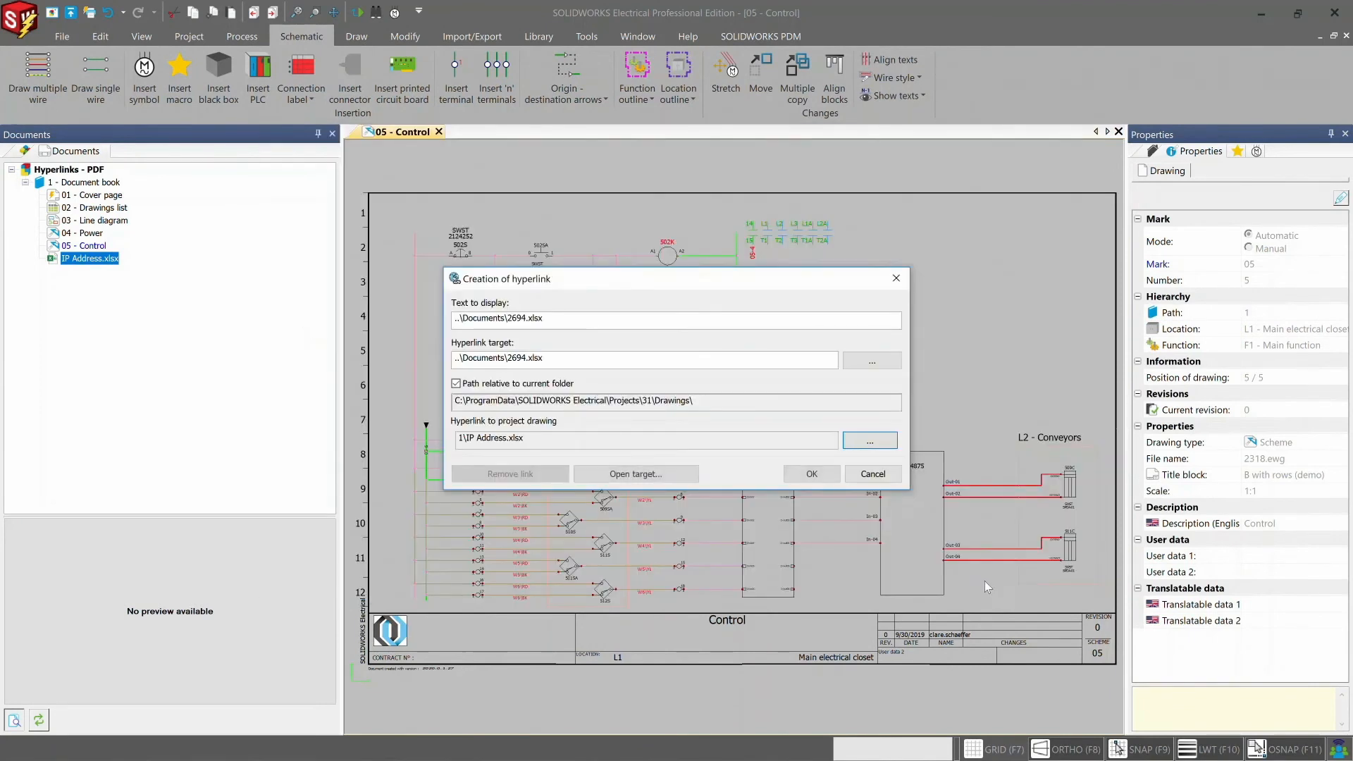
{"action": "left_click", "coordinate": [812, 474]}
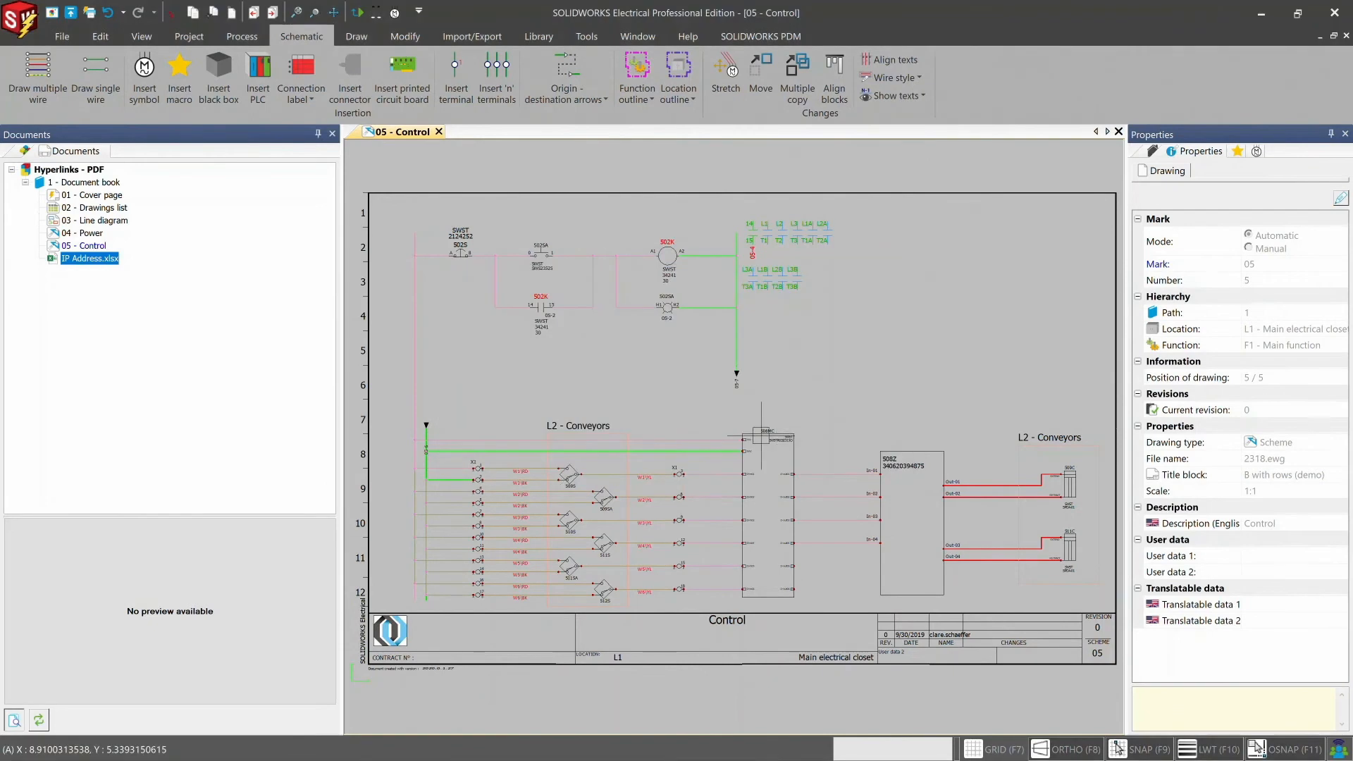
- Open the project spreadsheet 2694.xlsx through the PLC symbol's hyperlink
{"action": "right_click", "coordinate": [763, 437]}
{"action": "mouse_move", "coordinate": [802, 412]}
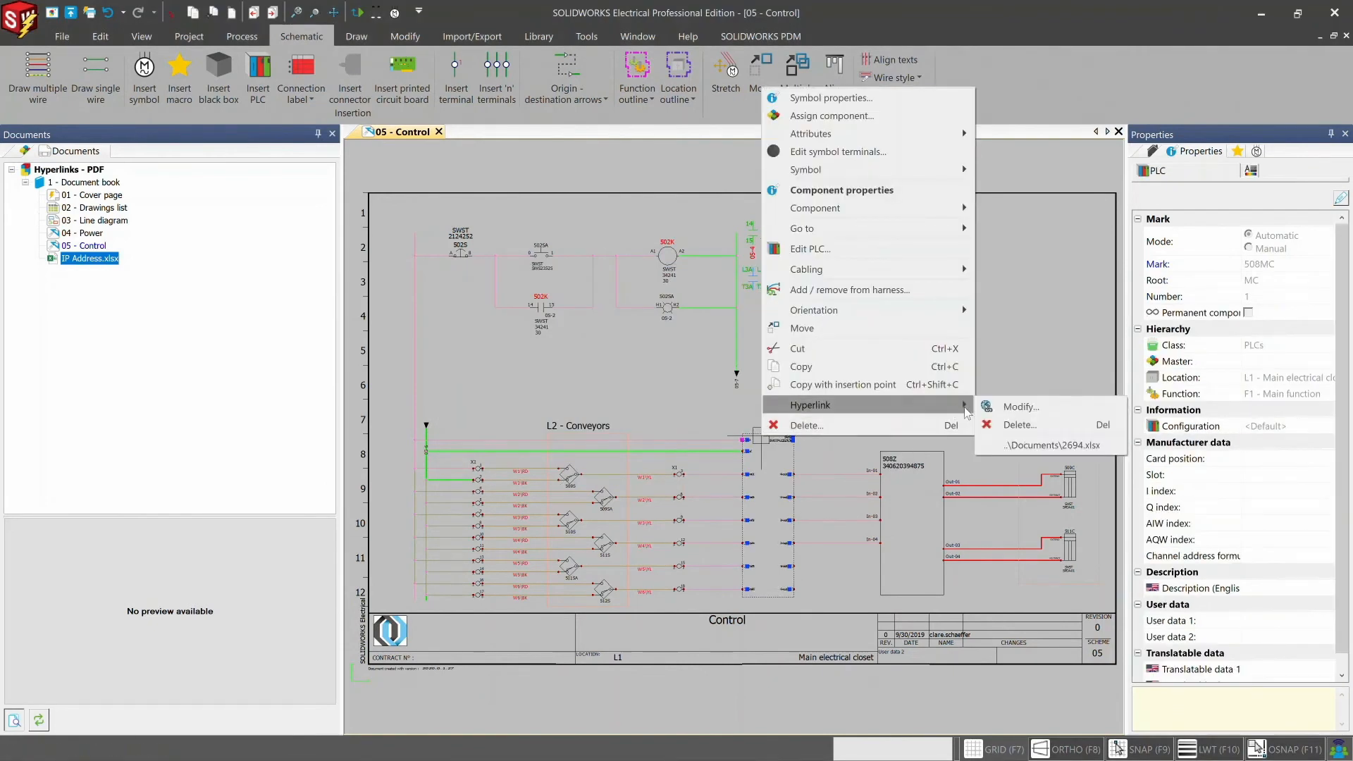
{"action": "left_click", "coordinate": [1036, 439]}
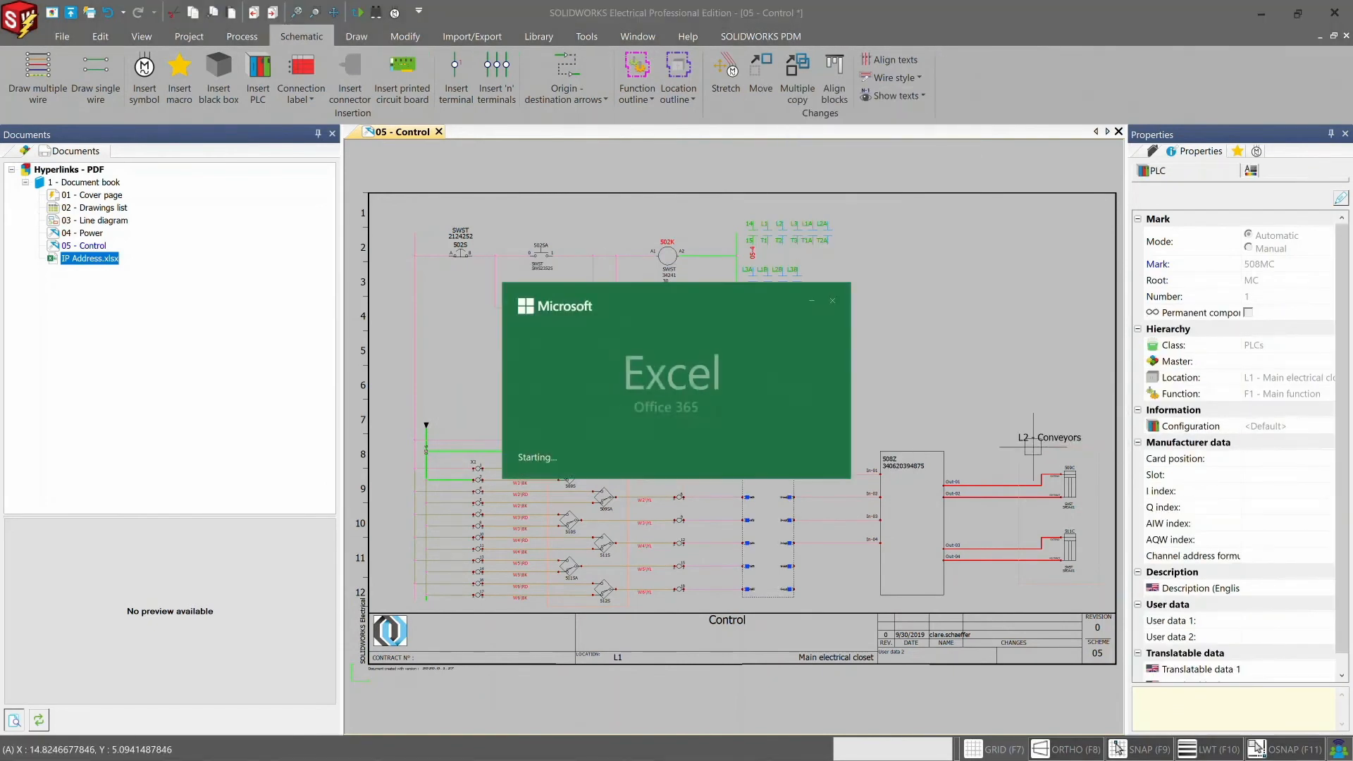
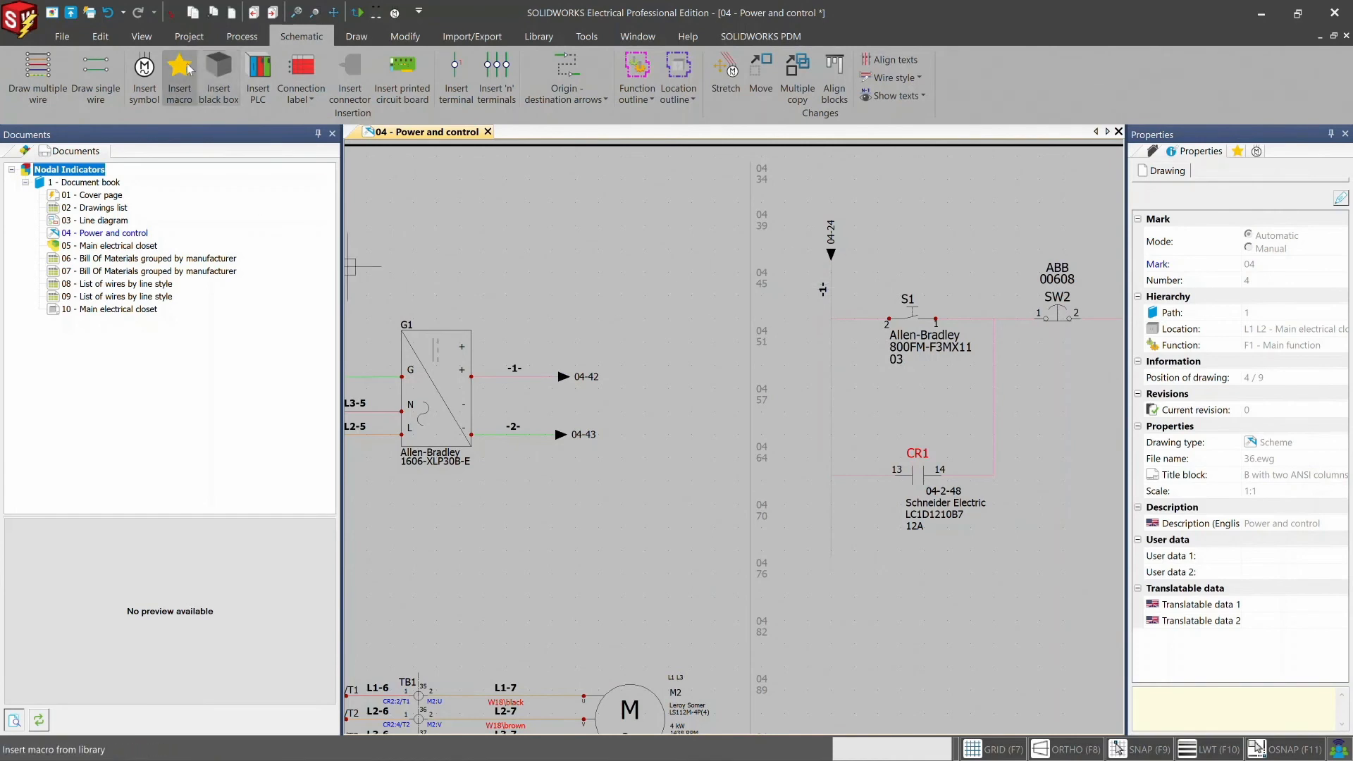
- Configure the project's mark settings to assign unused marks to wires and equipotentials as well
{"action": "left_click", "coordinate": [188, 39]}
{"action": "left_click", "coordinate": [125, 95]}
{"action": "left_click", "coordinate": [129, 117]}
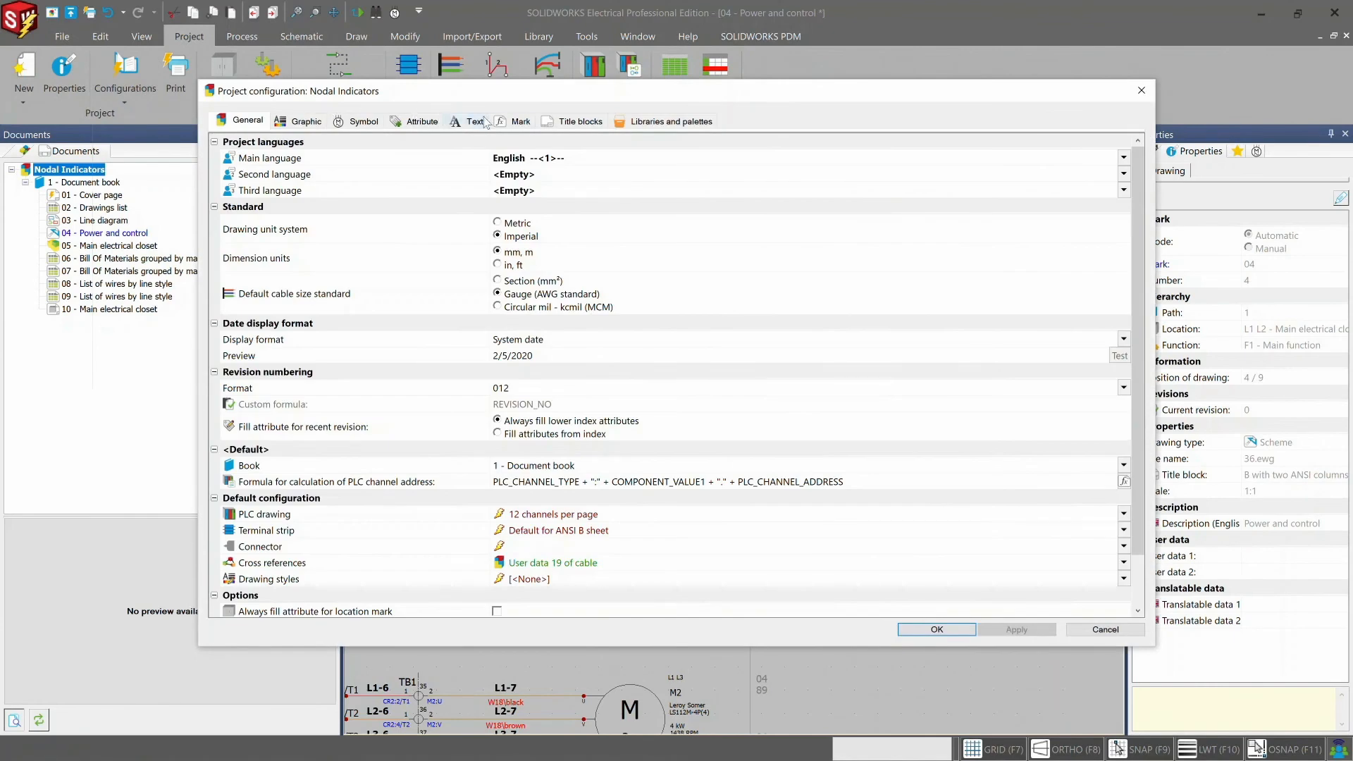
{"action": "left_click", "coordinate": [519, 122]}
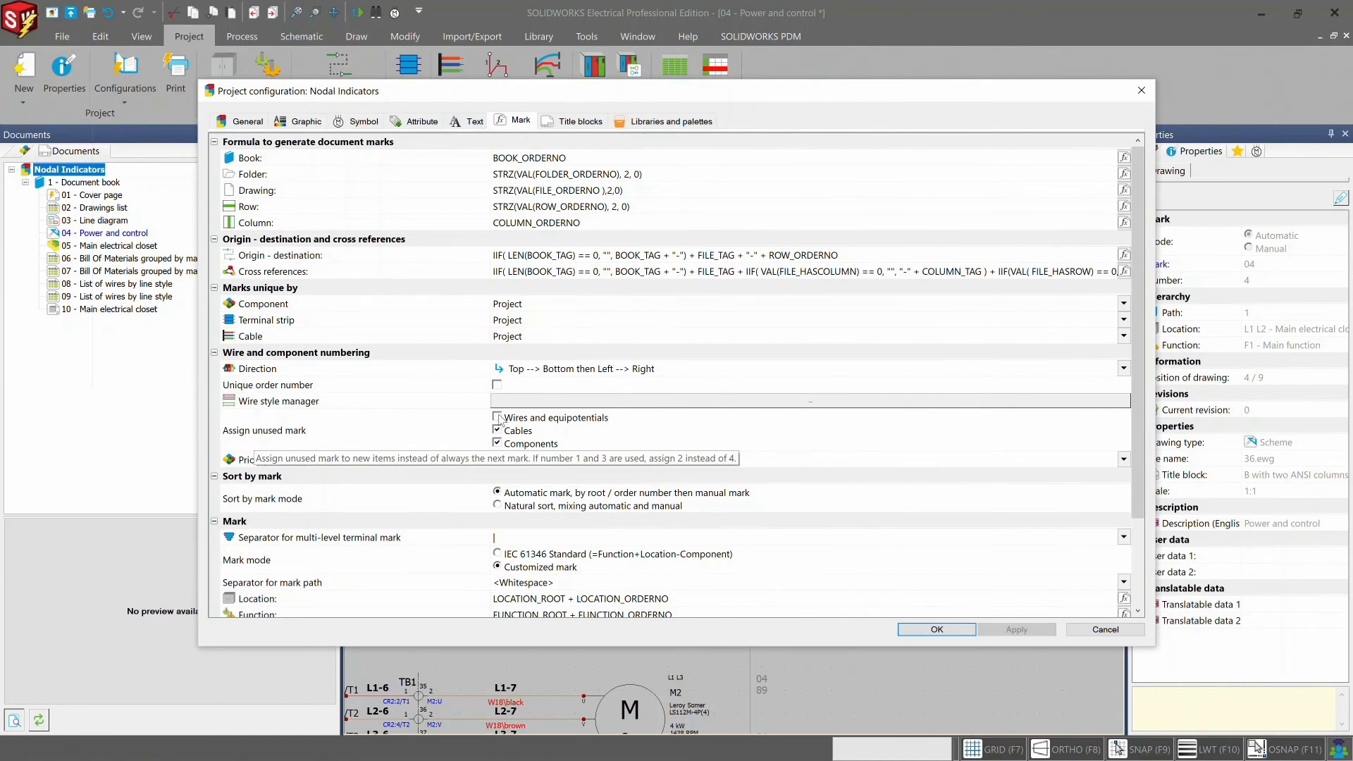
{"action": "left_click", "coordinate": [498, 416]}
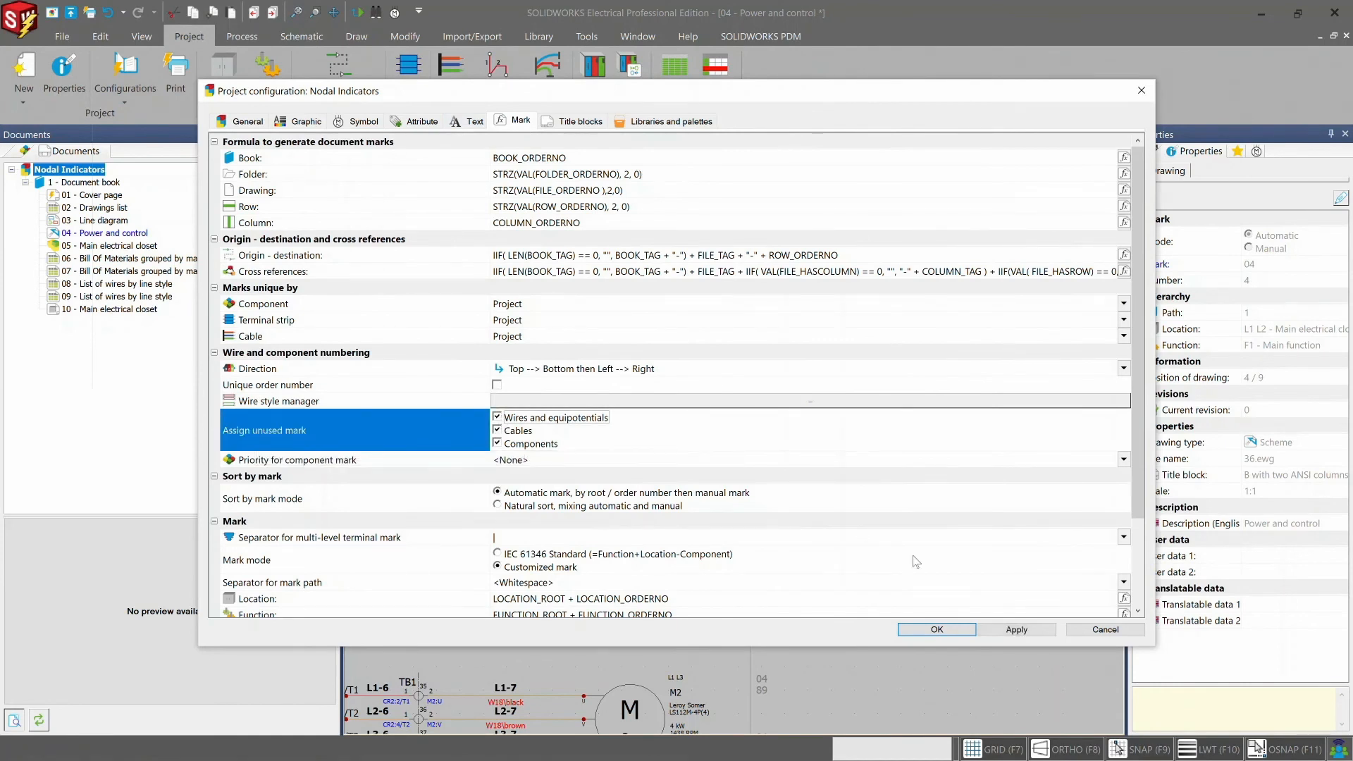
{"action": "left_click", "coordinate": [943, 630]}
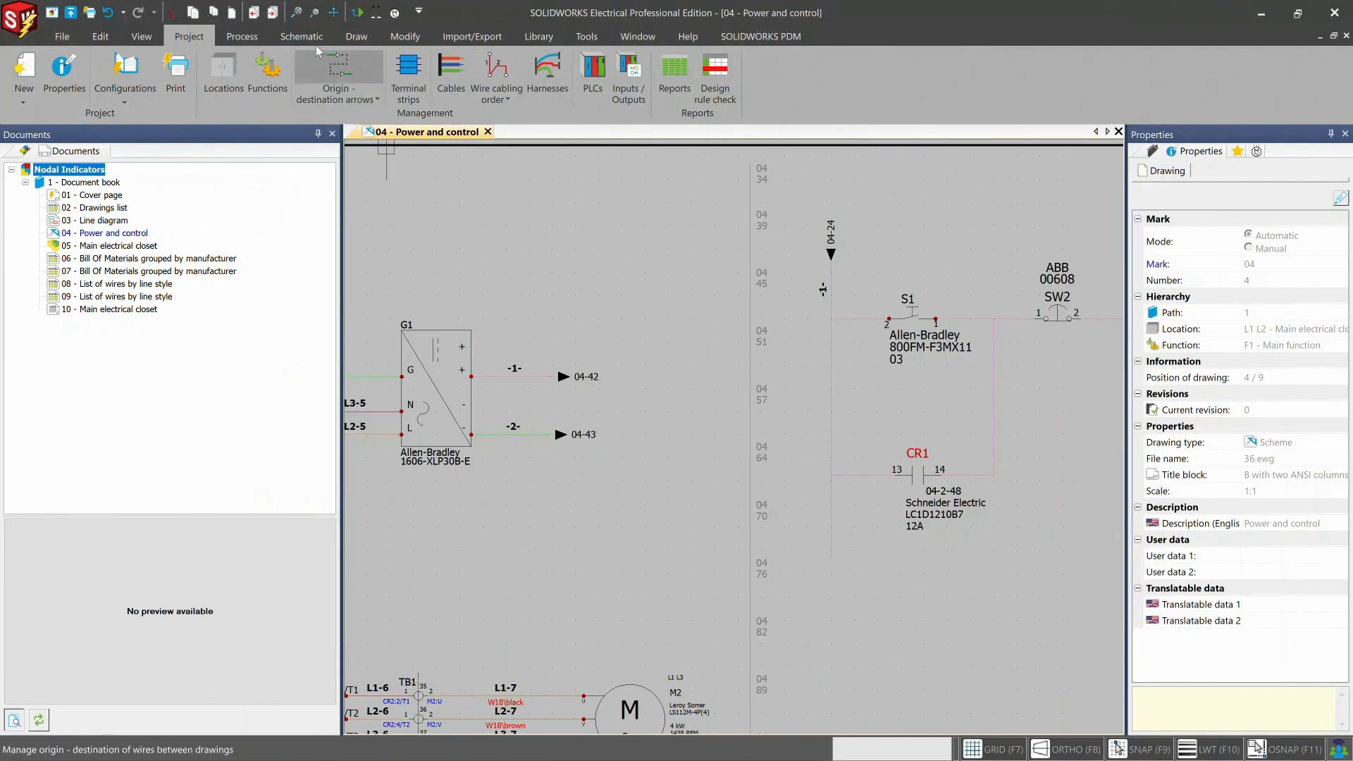
- Number the new wires in the project without modifying the existing wire numbers
{"action": "left_click", "coordinate": [247, 38]}
{"action": "left_click", "coordinate": [209, 77]}
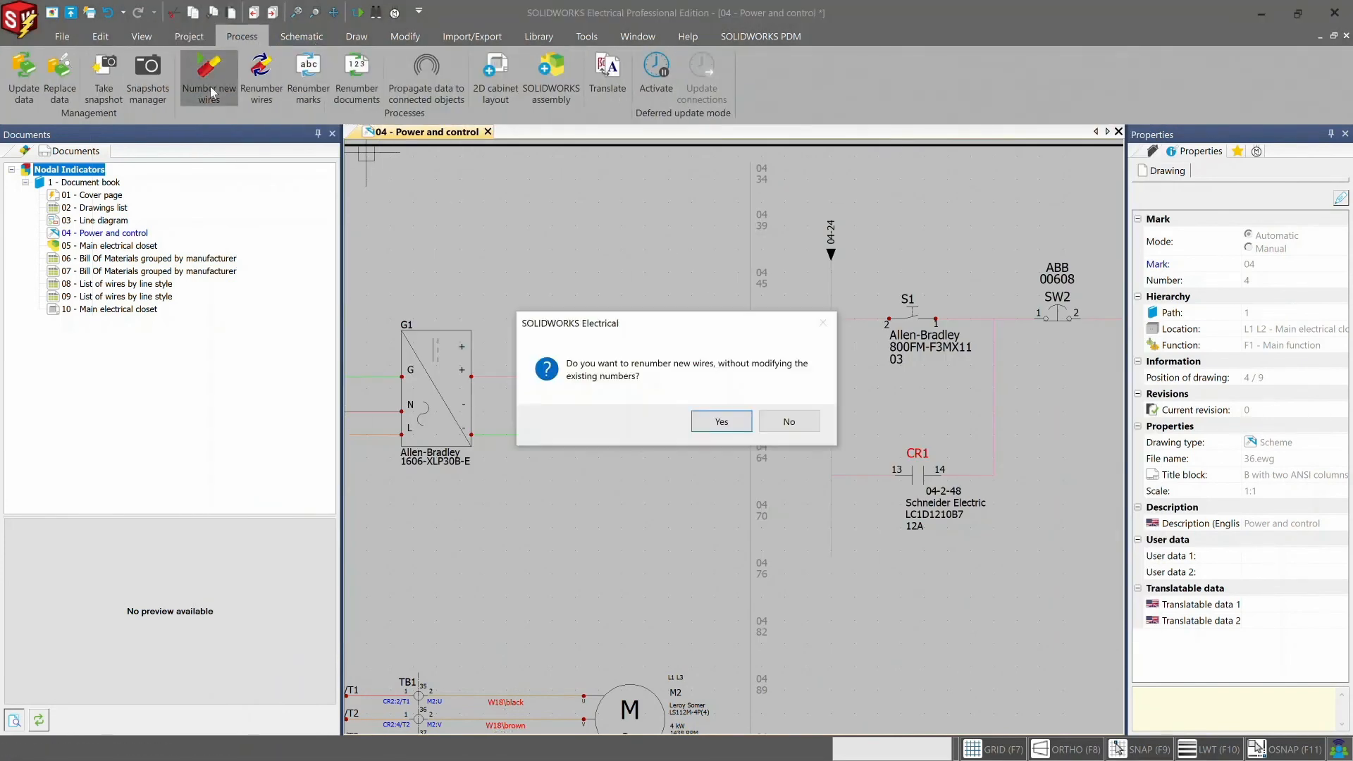
{"action": "left_click", "coordinate": [711, 425]}
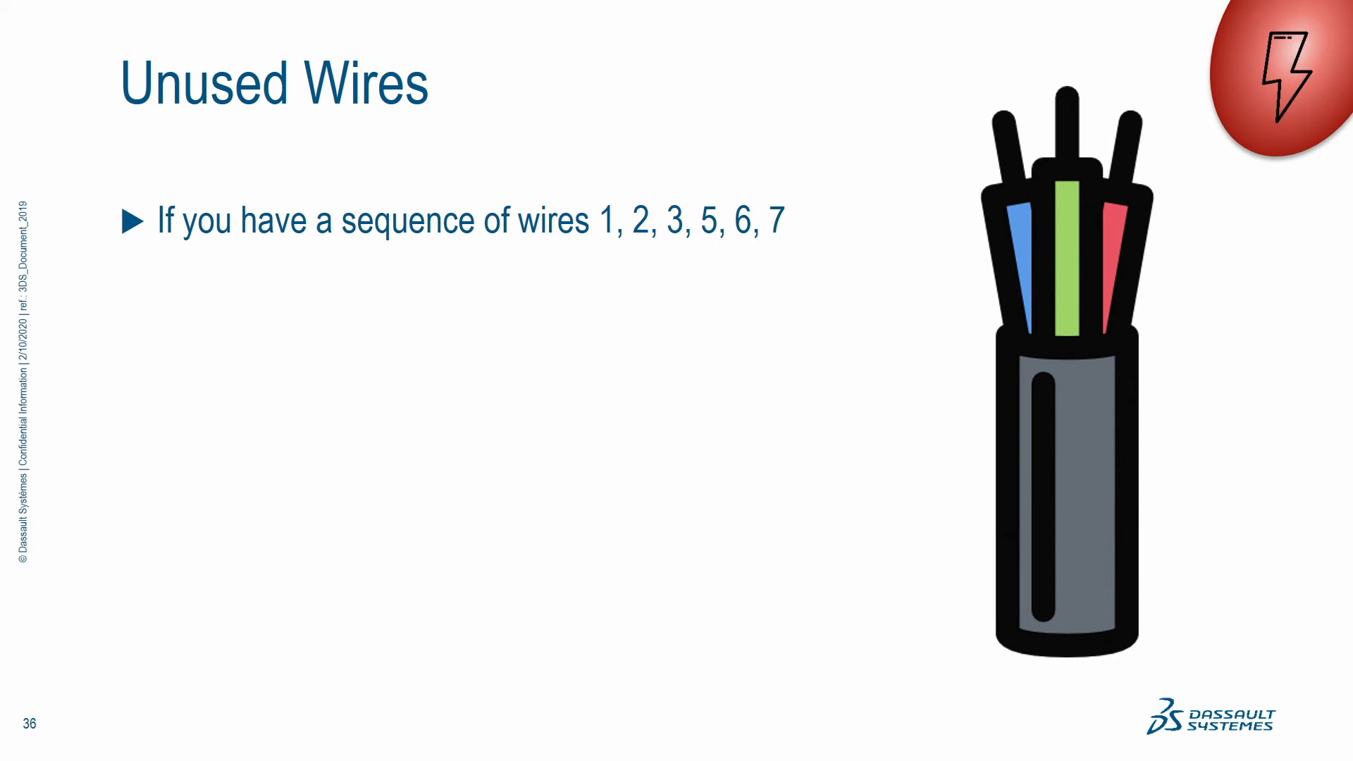
{"action": "key", "text": "Right"}
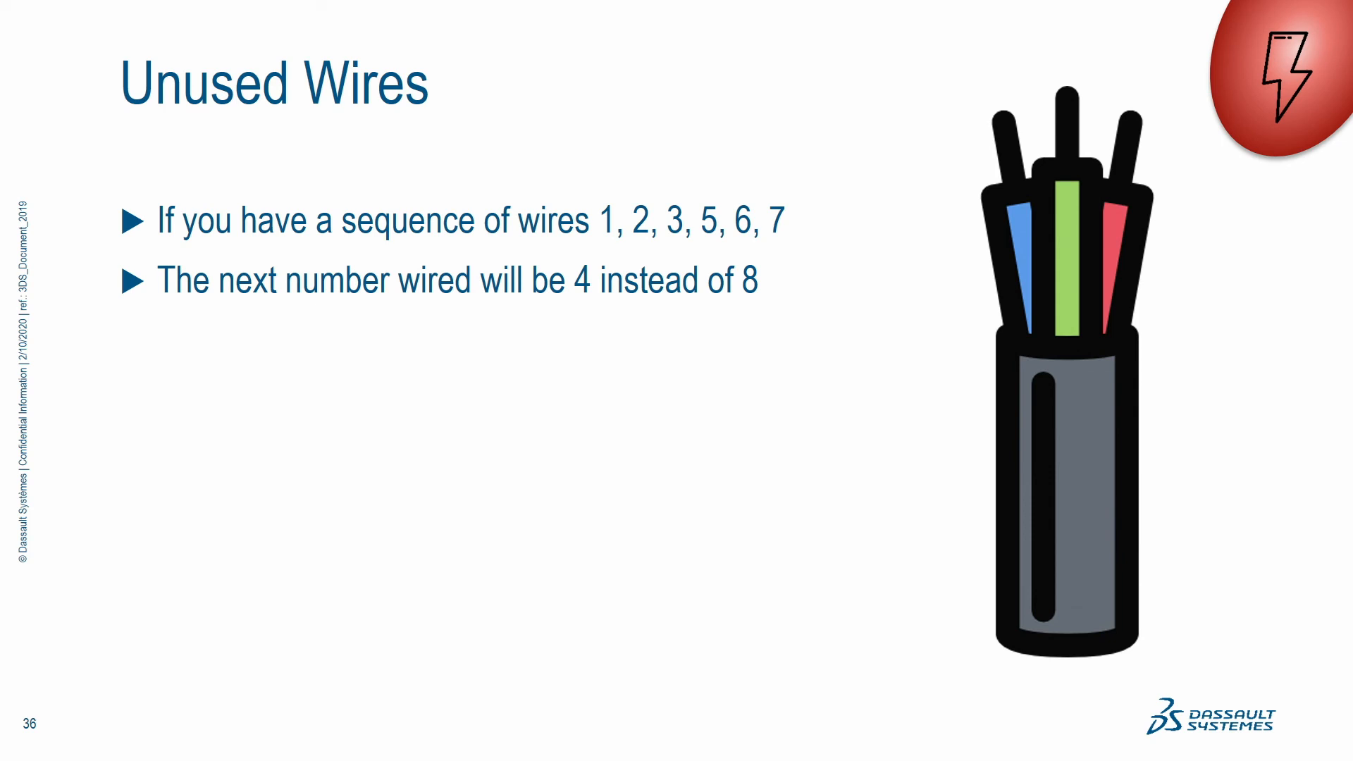
{"action": "key", "text": "Right"}
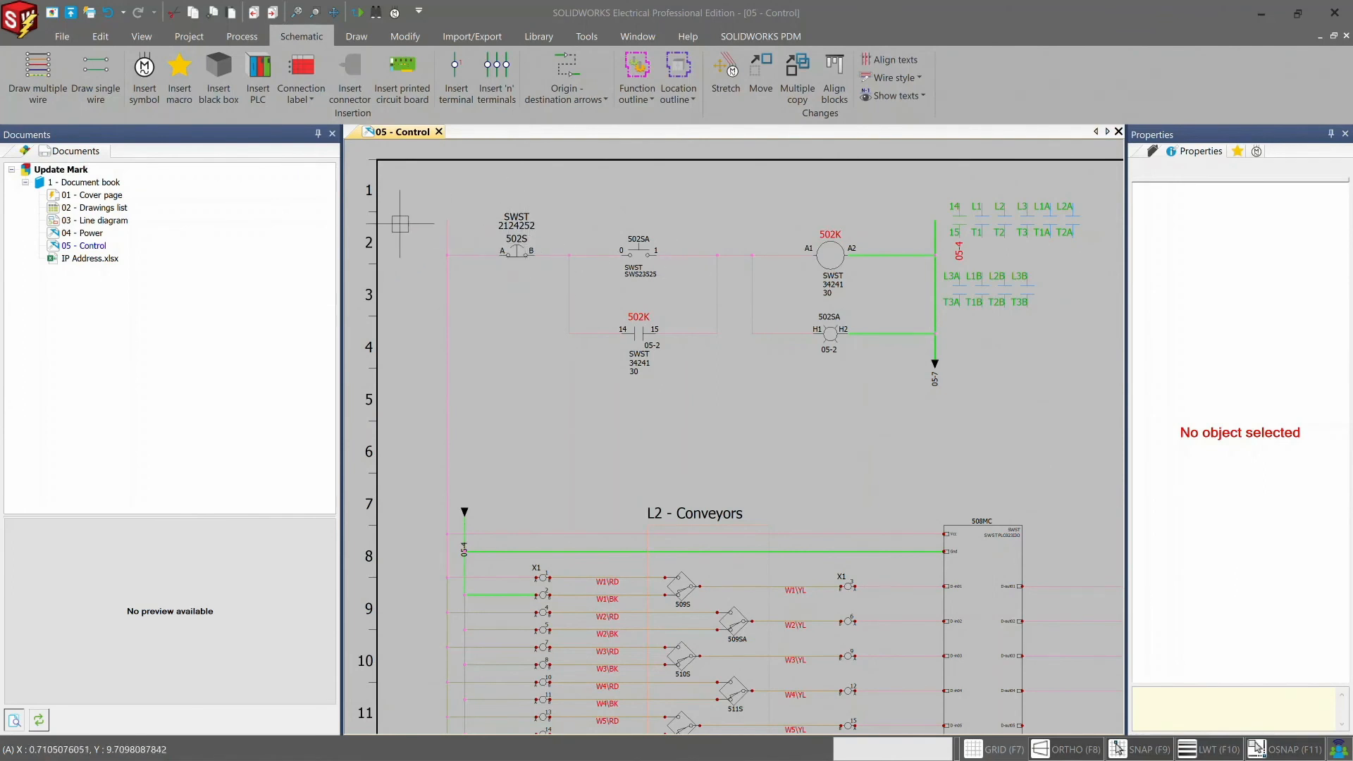
- Move the whole 502S, 502SA and 502K control circuit about two rows down in the 05 - Control drawing, then deselect it
{"action": "left_click", "coordinate": [418, 186]}
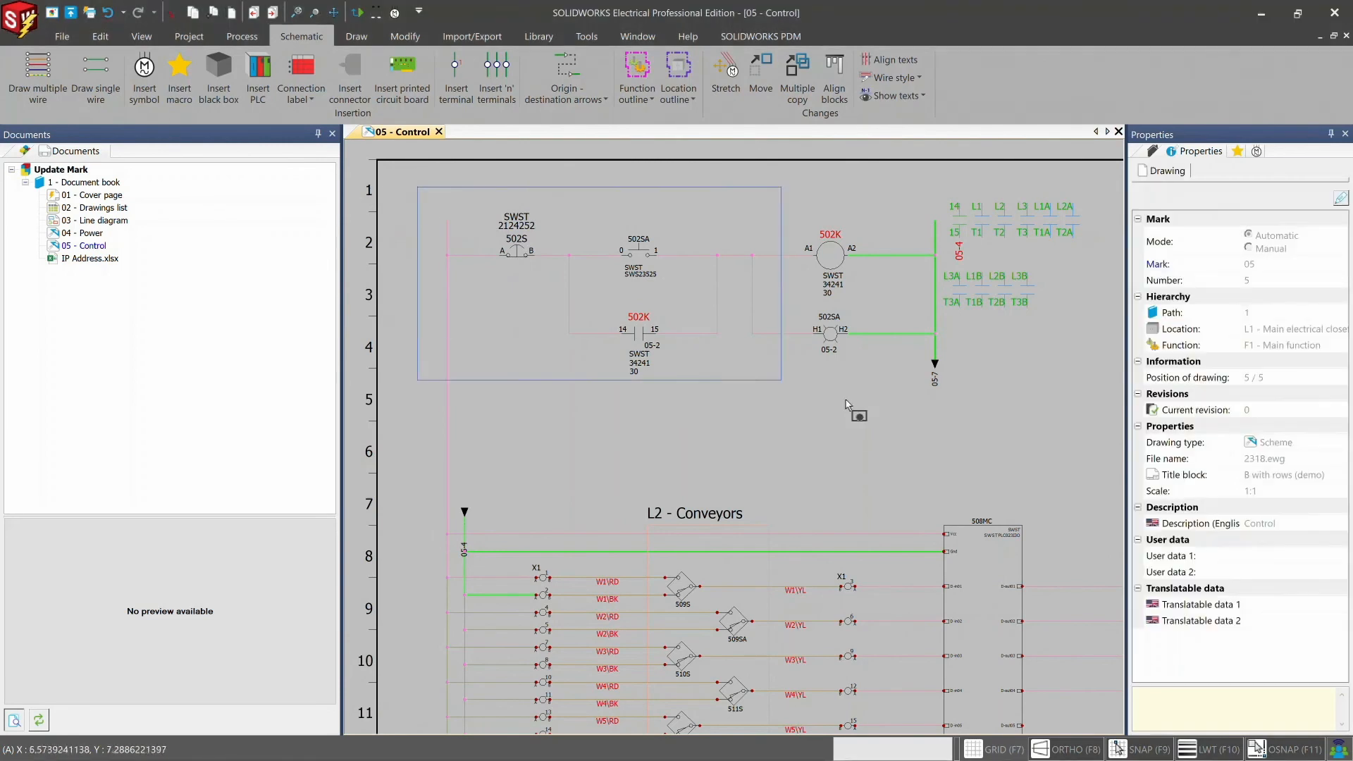
{"action": "left_click", "coordinate": [1096, 457]}
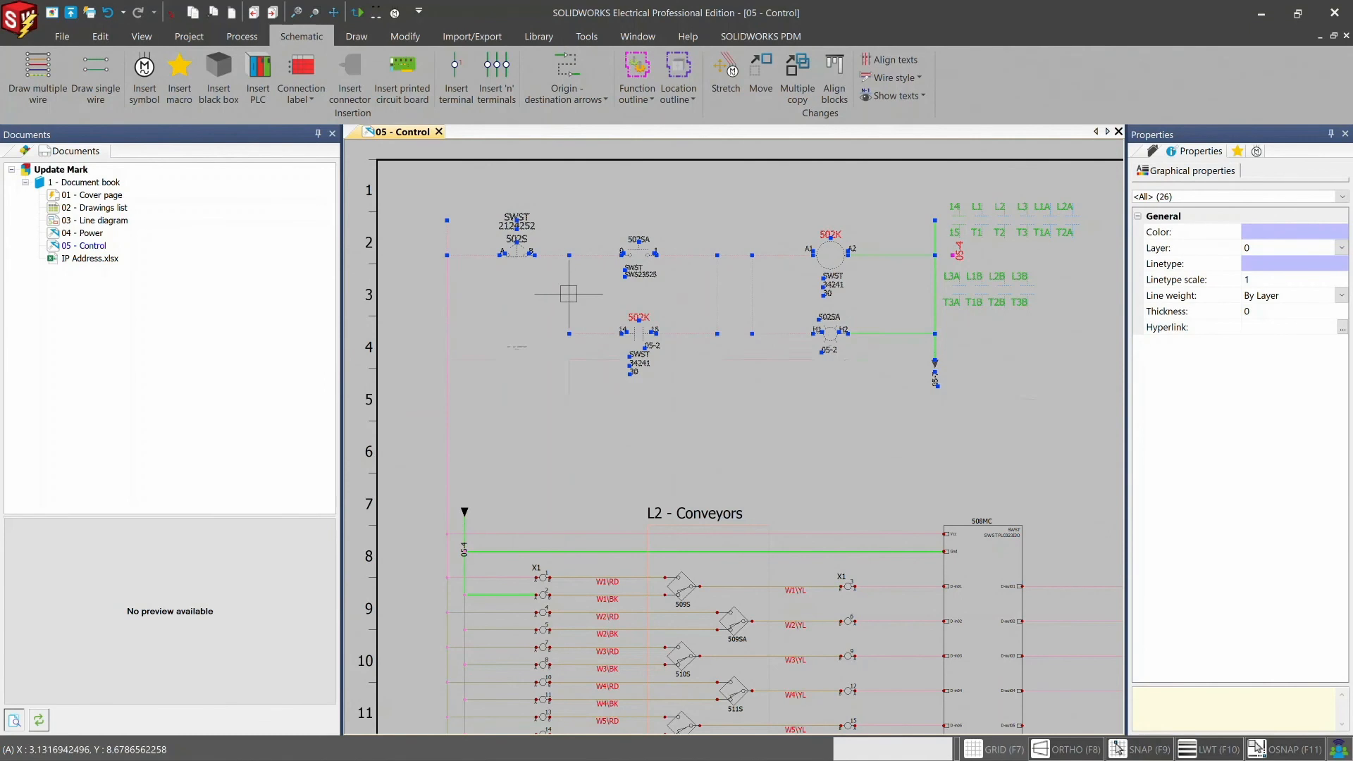
{"action": "left_click_drag", "start_coordinate": [570, 294], "coordinate": [569, 391]}
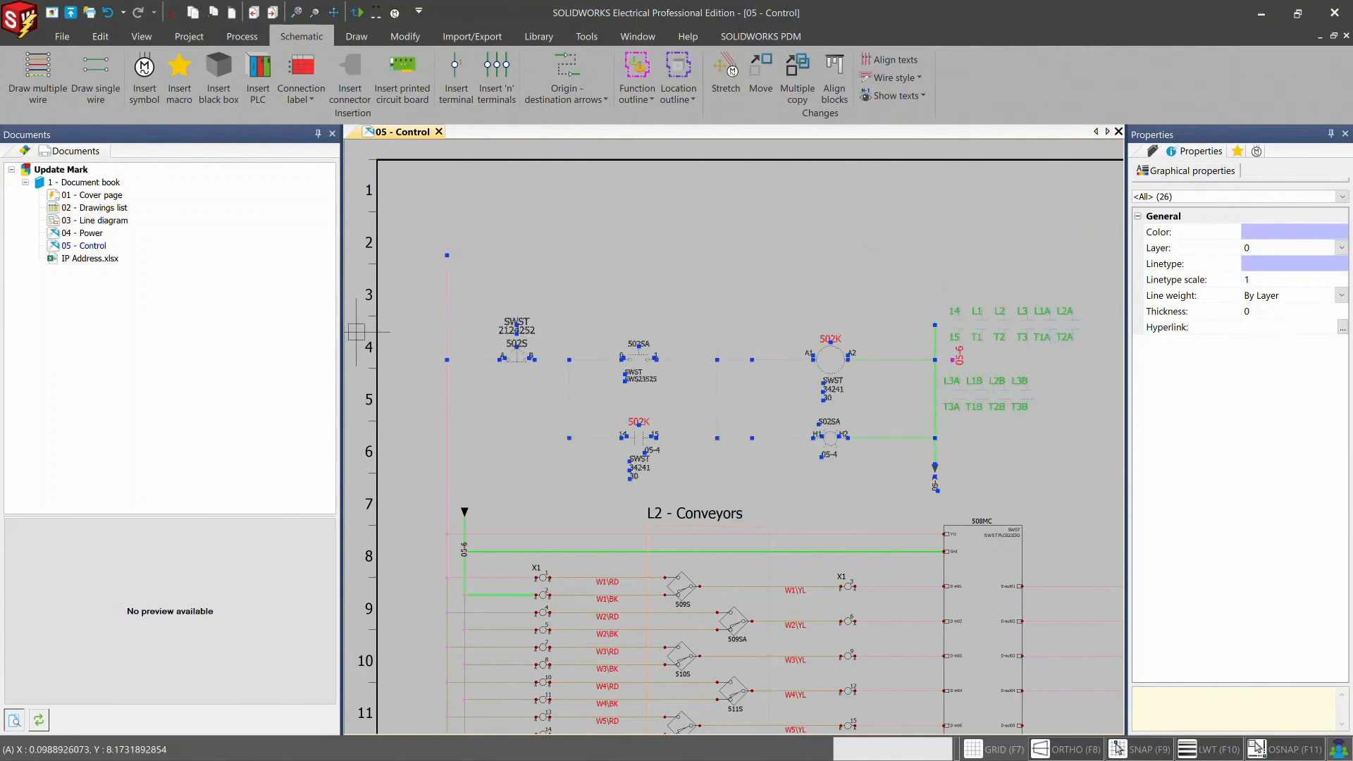
{"action": "key", "text": "Escape"}
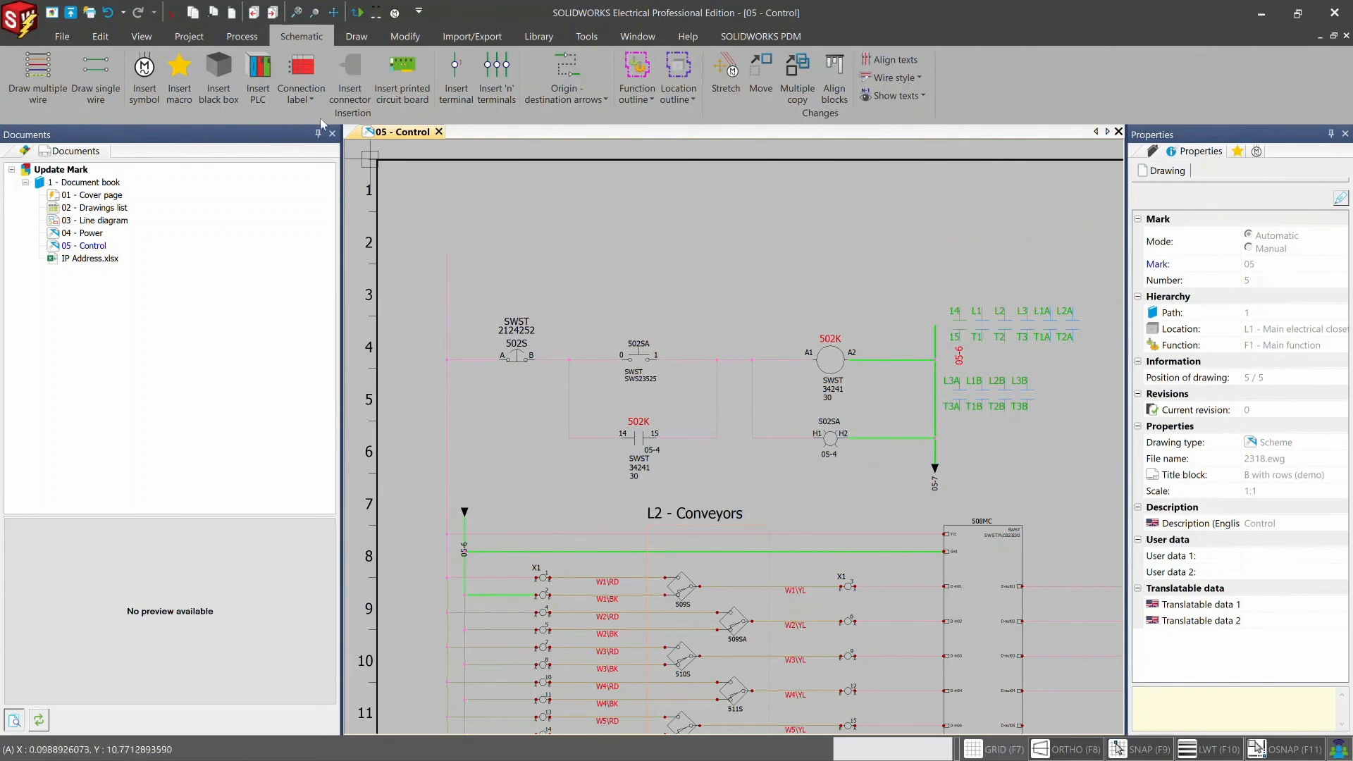
- Update the mark of emergency switch 502S alone by setting its mark mode to Manual and back to Automatic
{"action": "left_click", "coordinate": [243, 40]}
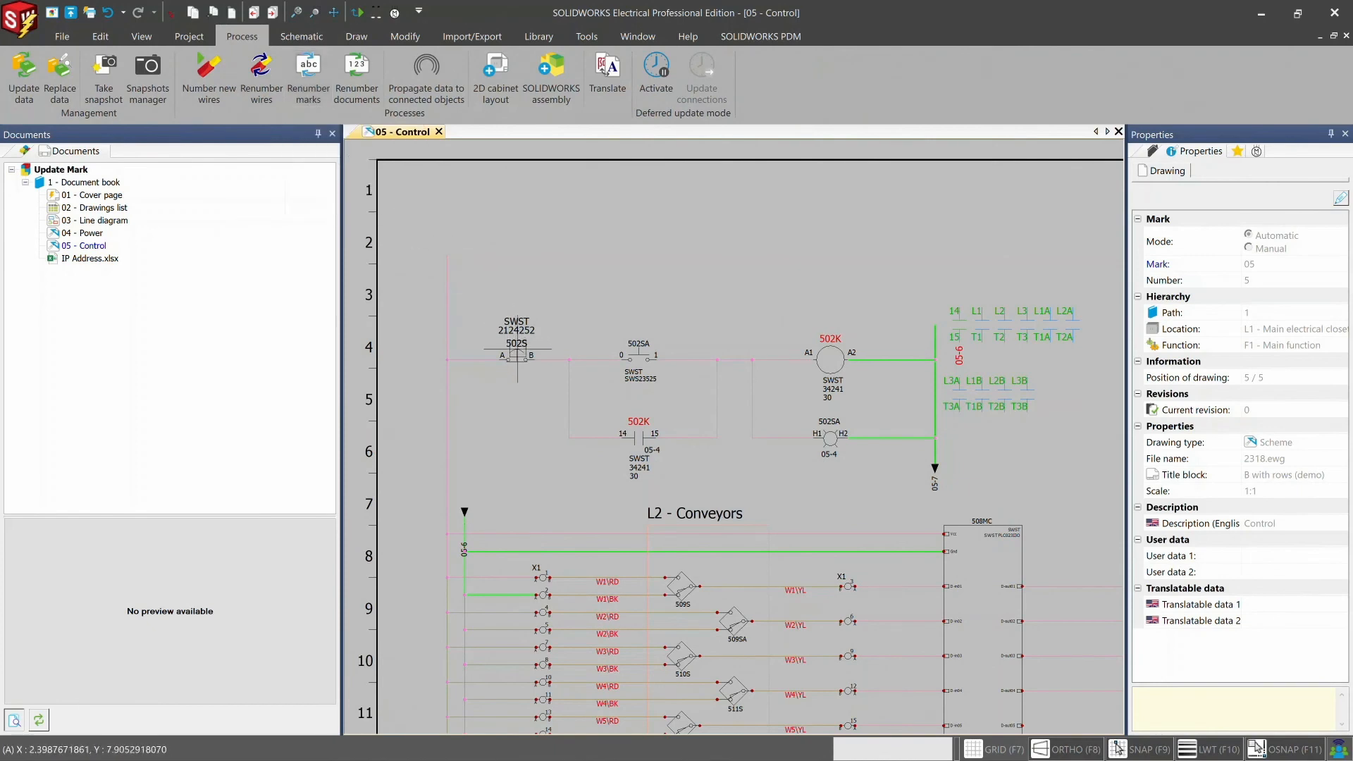
{"action": "double_click", "coordinate": [518, 355]}
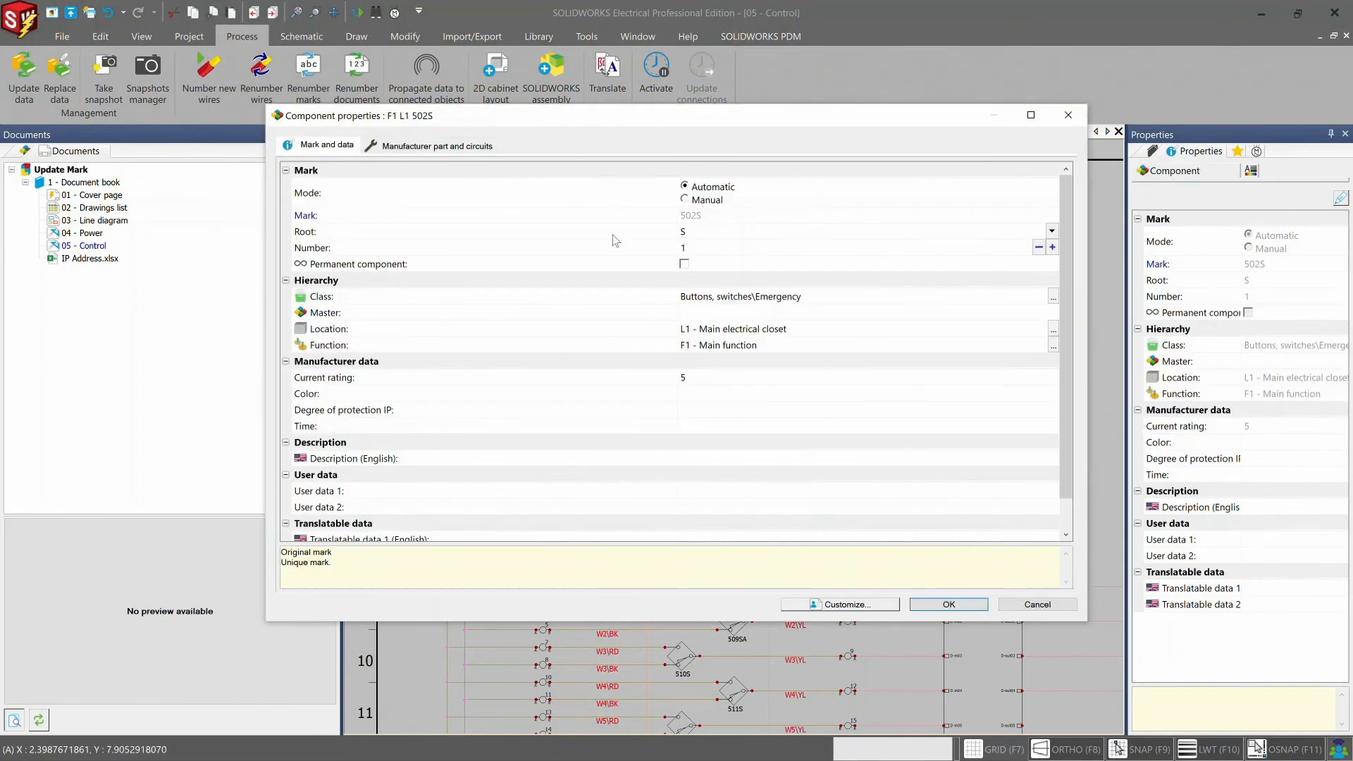
{"action": "left_click", "coordinate": [685, 199]}
{"action": "left_click", "coordinate": [685, 186]}
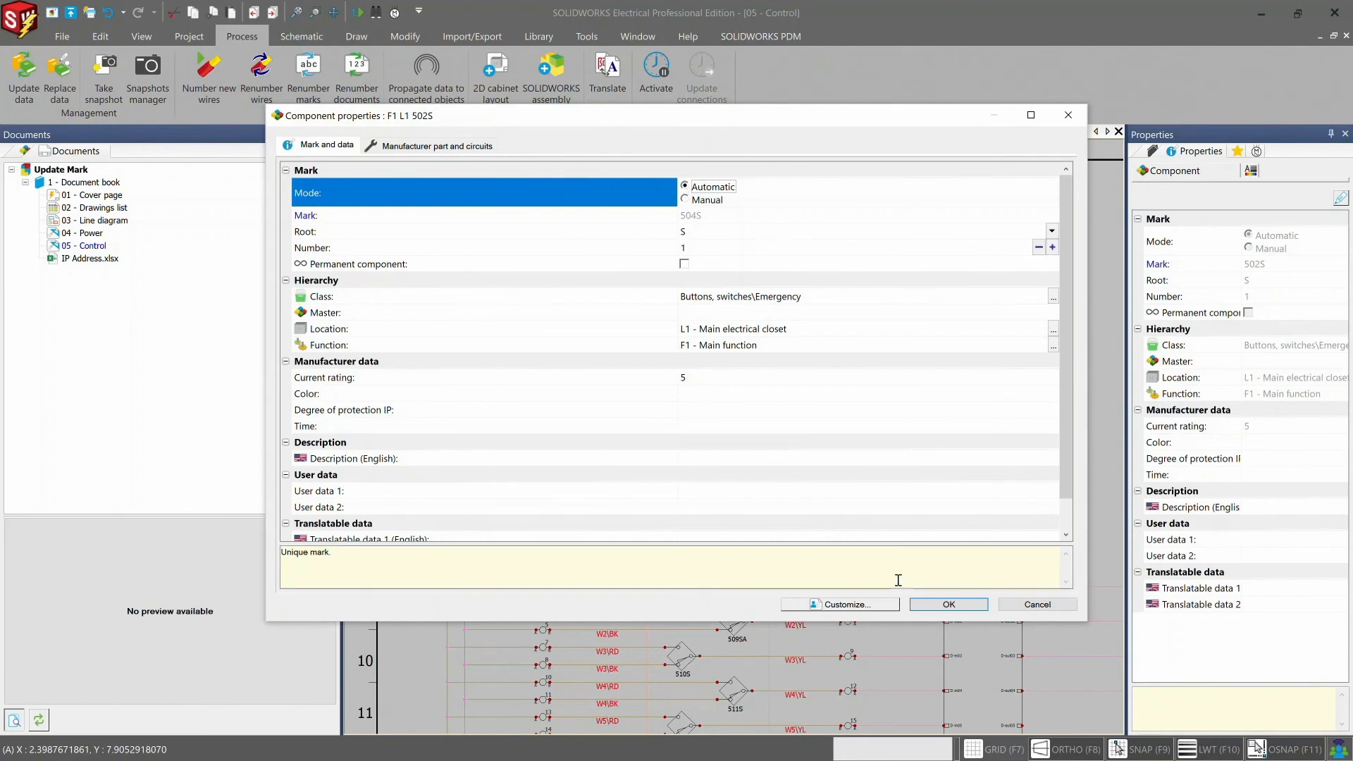
{"action": "left_click", "coordinate": [949, 604]}
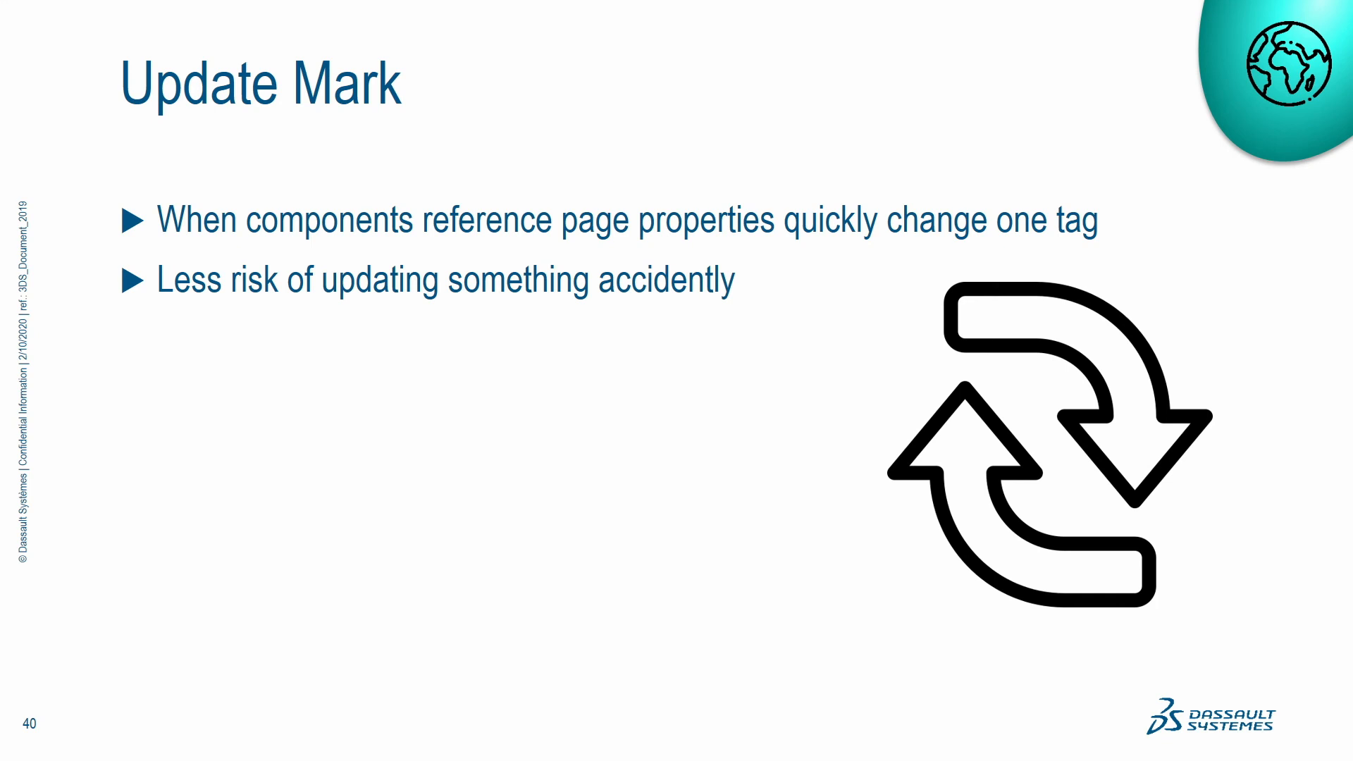
{"action": "key", "text": "Right"}
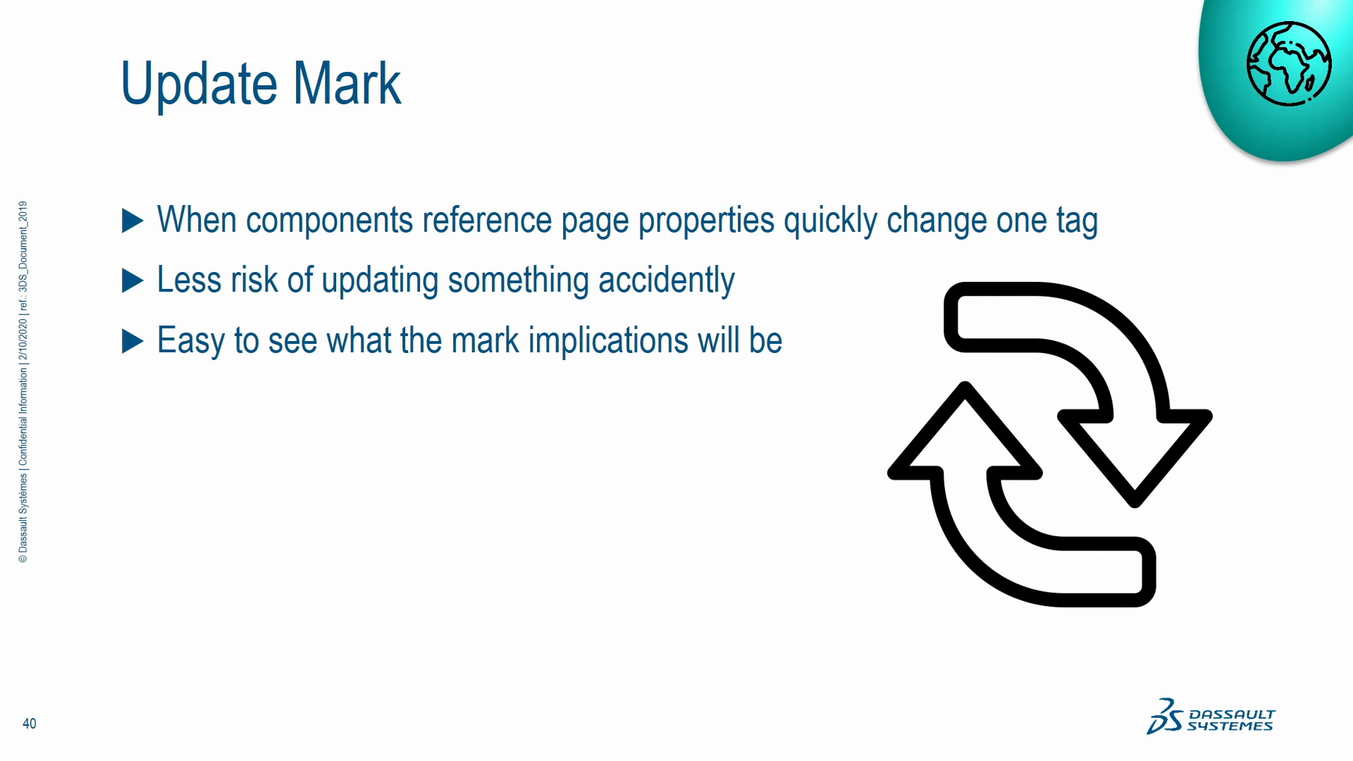
{"action": "key", "text": "Right"}
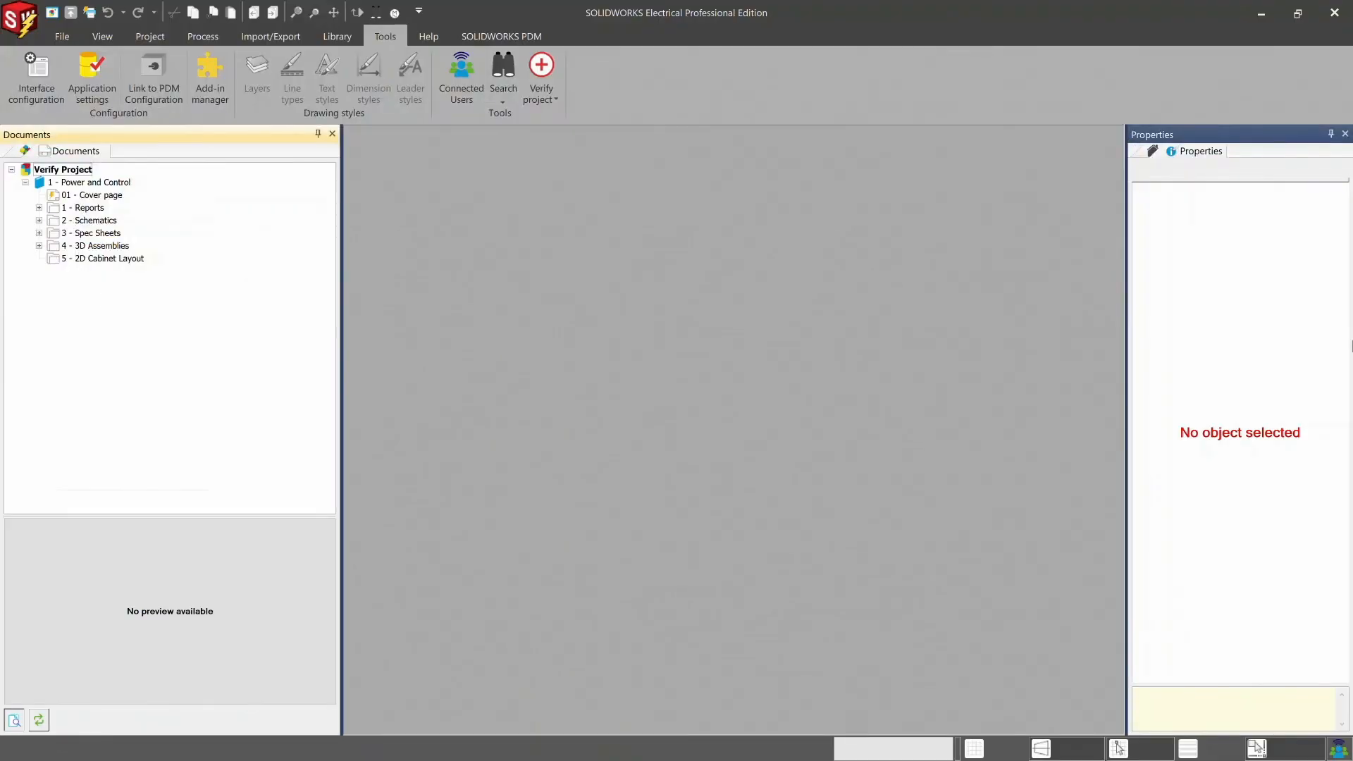
- Verify the project's integrity with automatic error repair, then review the full list of verifications and close the report
{"action": "left_click", "coordinate": [552, 90]}
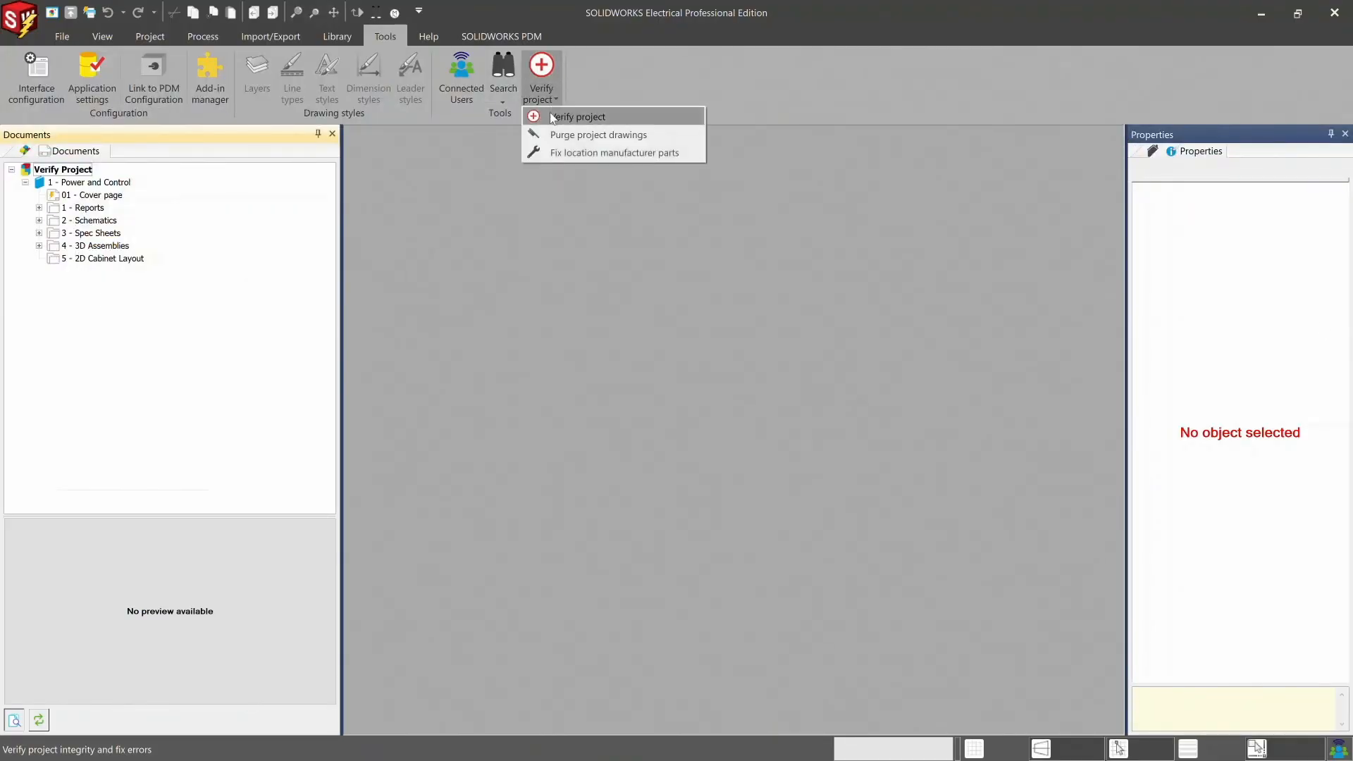
{"action": "left_click", "coordinate": [551, 114]}
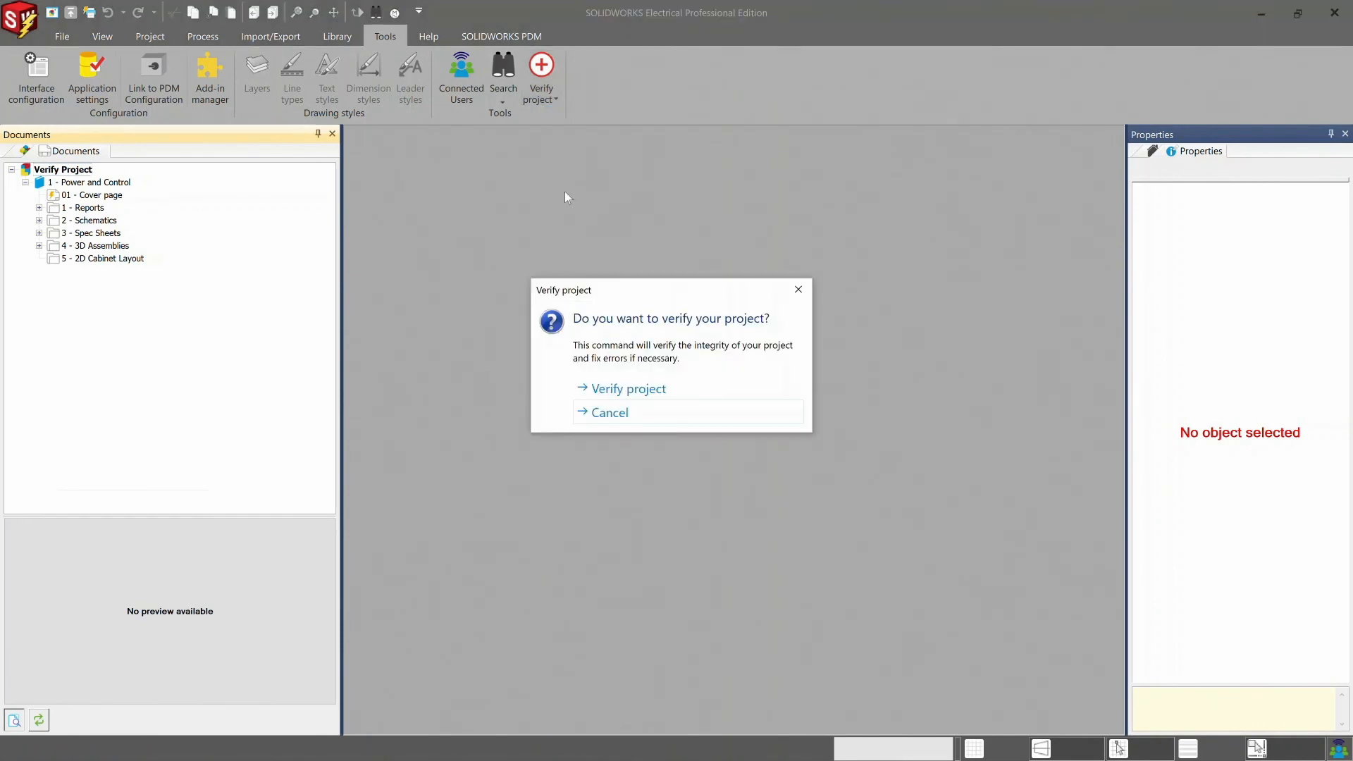
{"action": "left_click", "coordinate": [613, 390]}
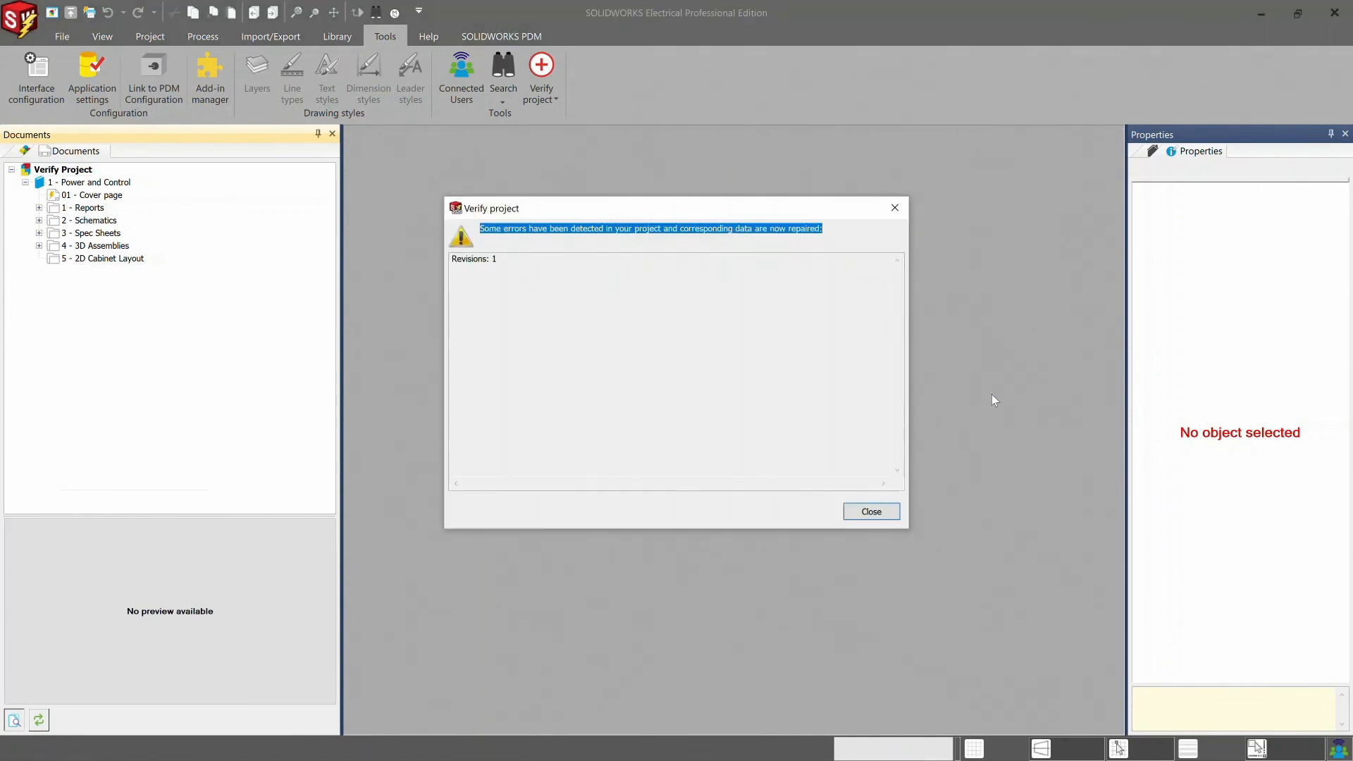
{"action": "left_click", "coordinate": [878, 511]}
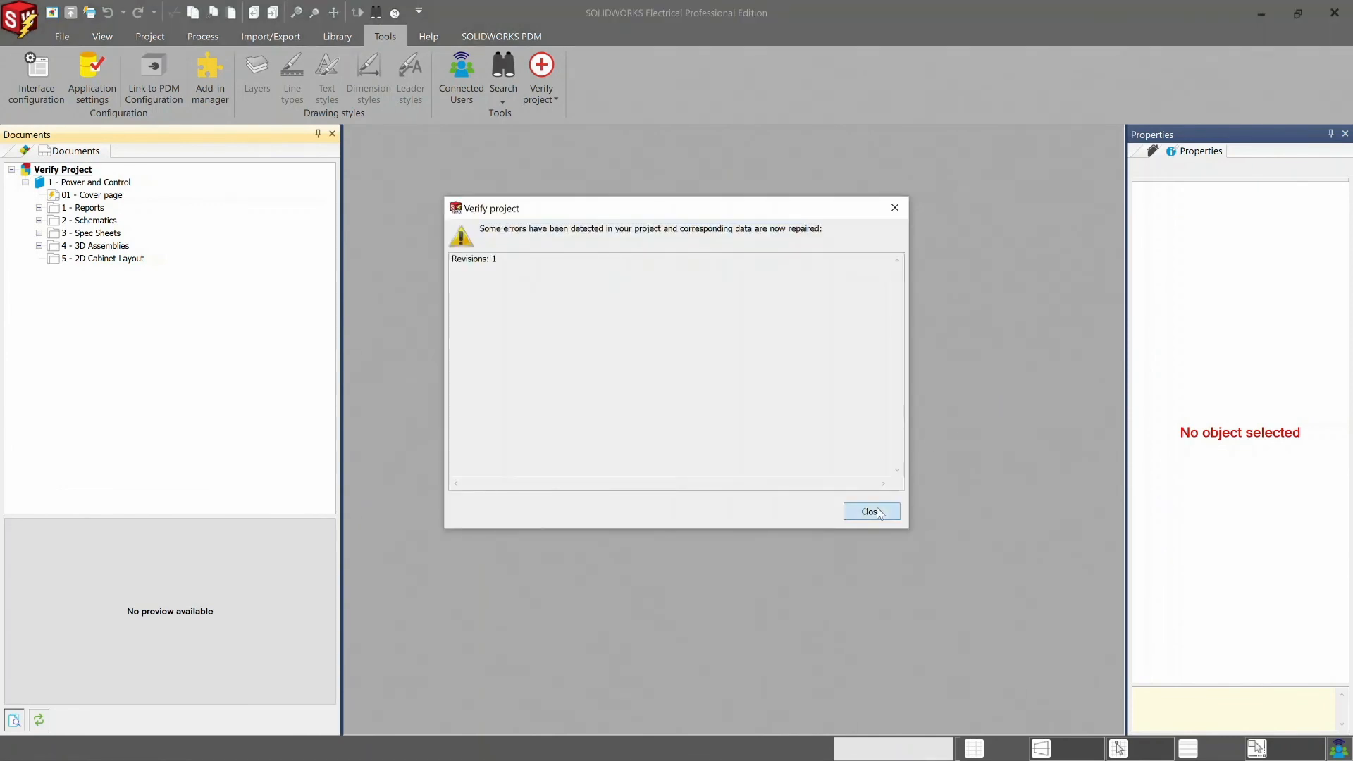
{"action": "left_click", "coordinate": [702, 424]}
{"action": "scroll", "coordinate": [702, 424], "scroll_direction": "down", "scroll_amount": 5}
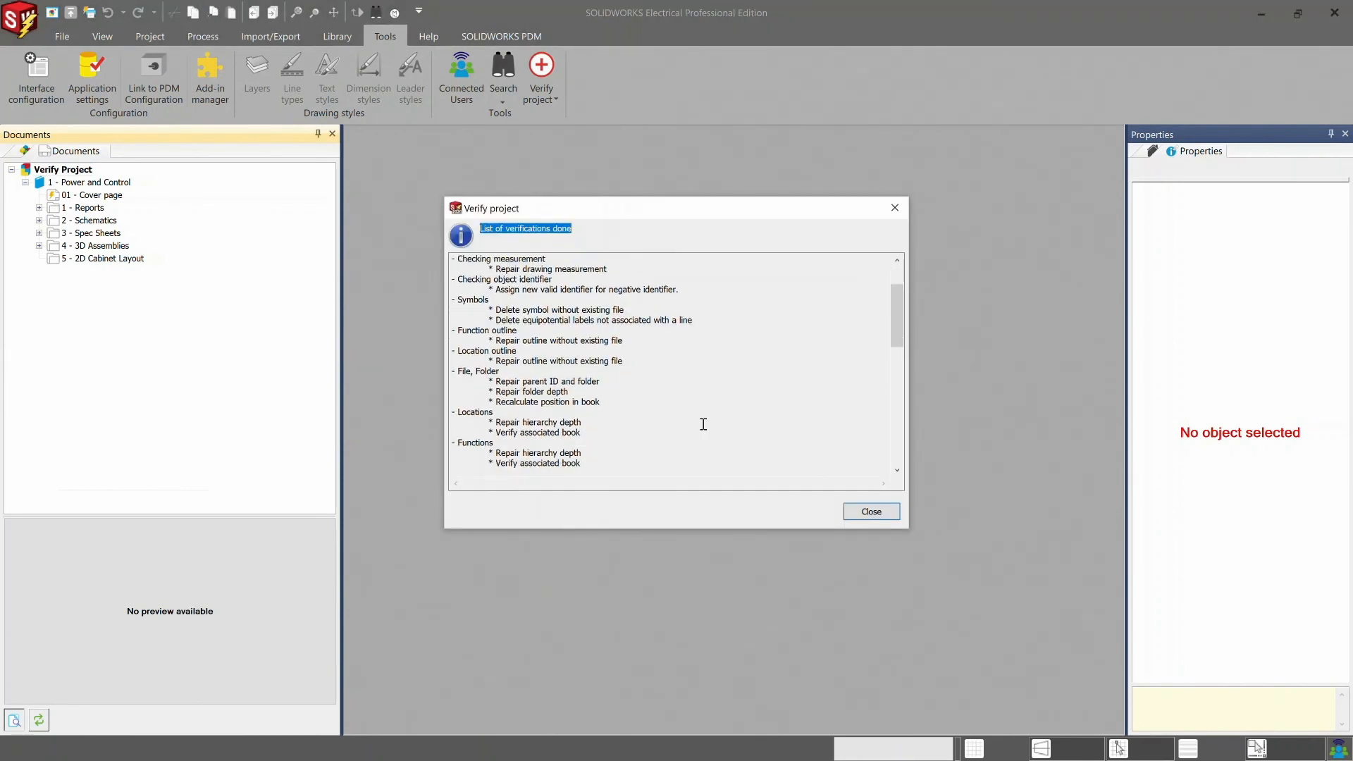
{"action": "scroll", "coordinate": [703, 424], "scroll_direction": "down", "scroll_amount": 10}
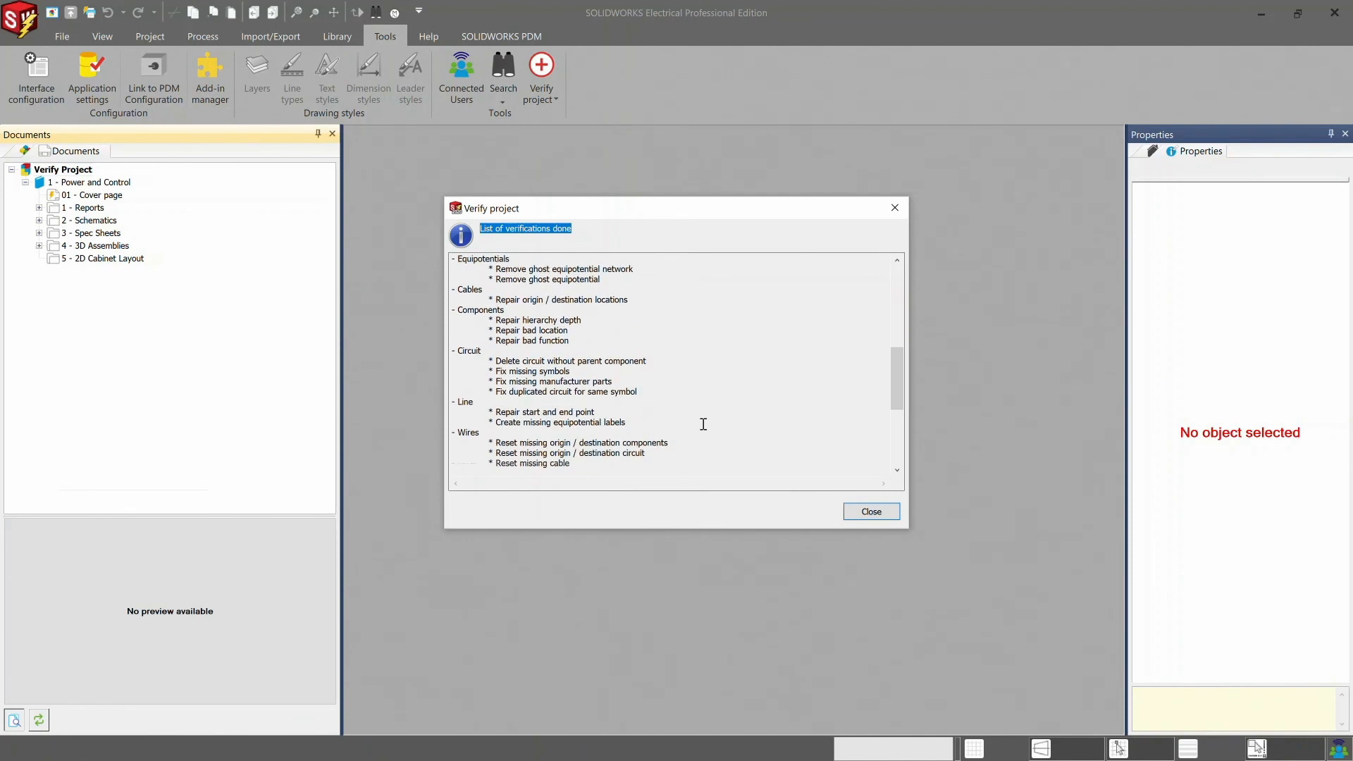
{"action": "scroll", "coordinate": [703, 425], "scroll_direction": "down", "scroll_amount": 2}
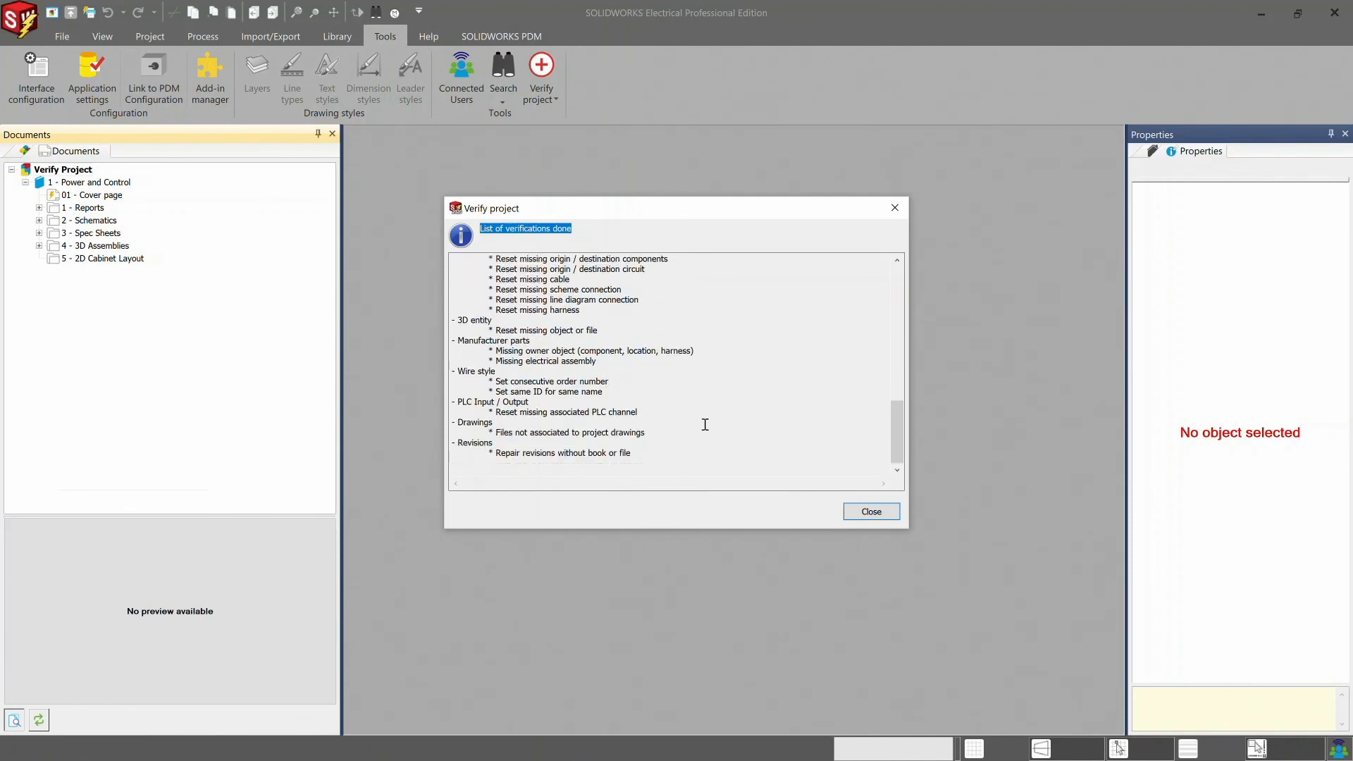
{"action": "left_click", "coordinate": [866, 519]}
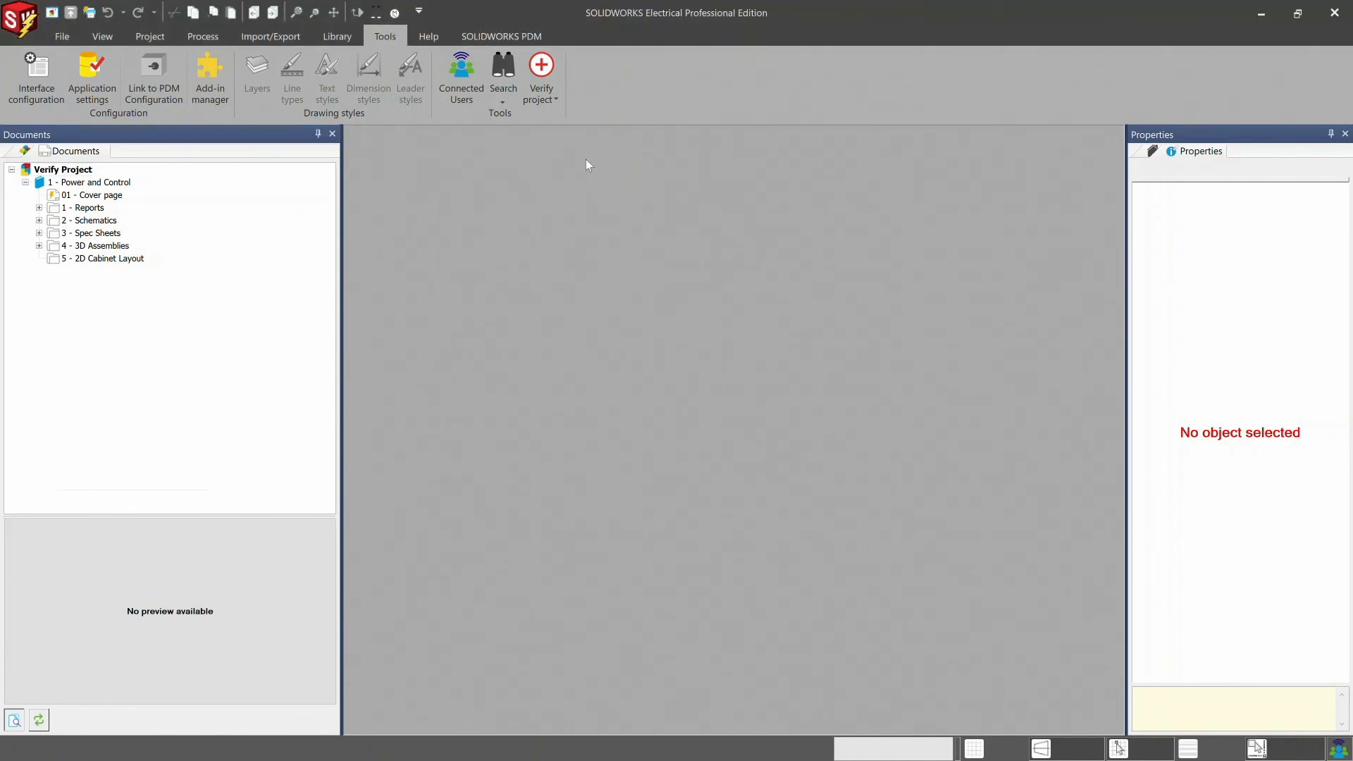
- Purge all drawings of the active project to reduce their file size, then close the purge report
{"action": "left_click", "coordinate": [553, 99]}
{"action": "left_click", "coordinate": [560, 136]}
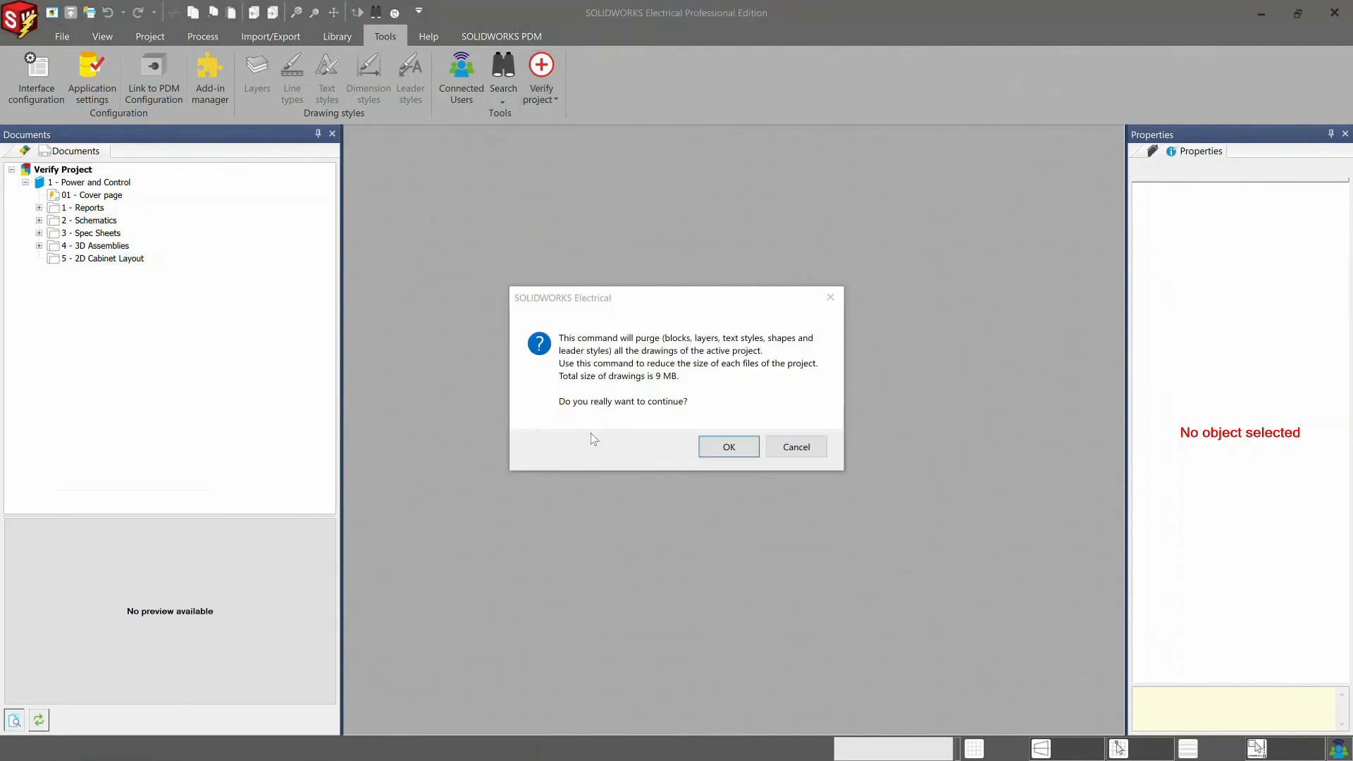
{"action": "left_click", "coordinate": [726, 449]}
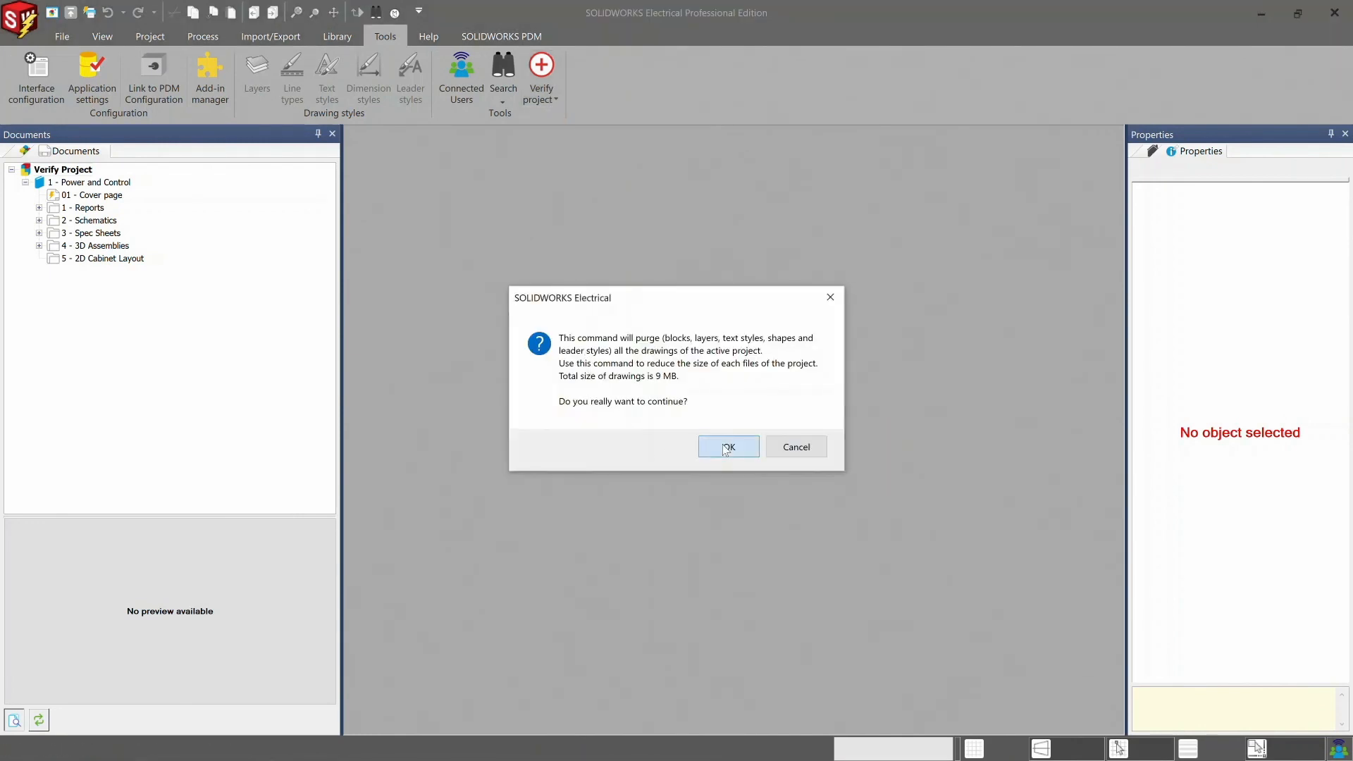
{"action": "left_click", "coordinate": [727, 448]}
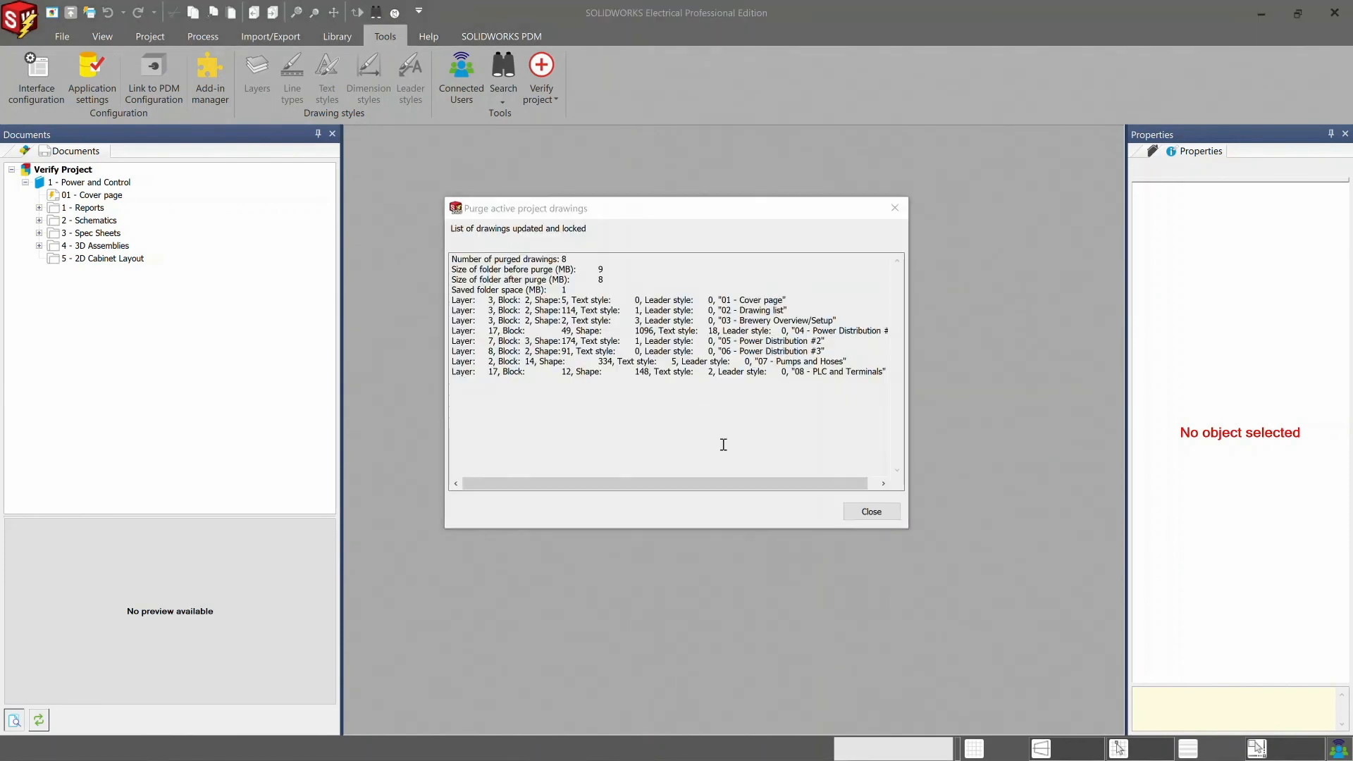
{"action": "left_click", "coordinate": [872, 511]}
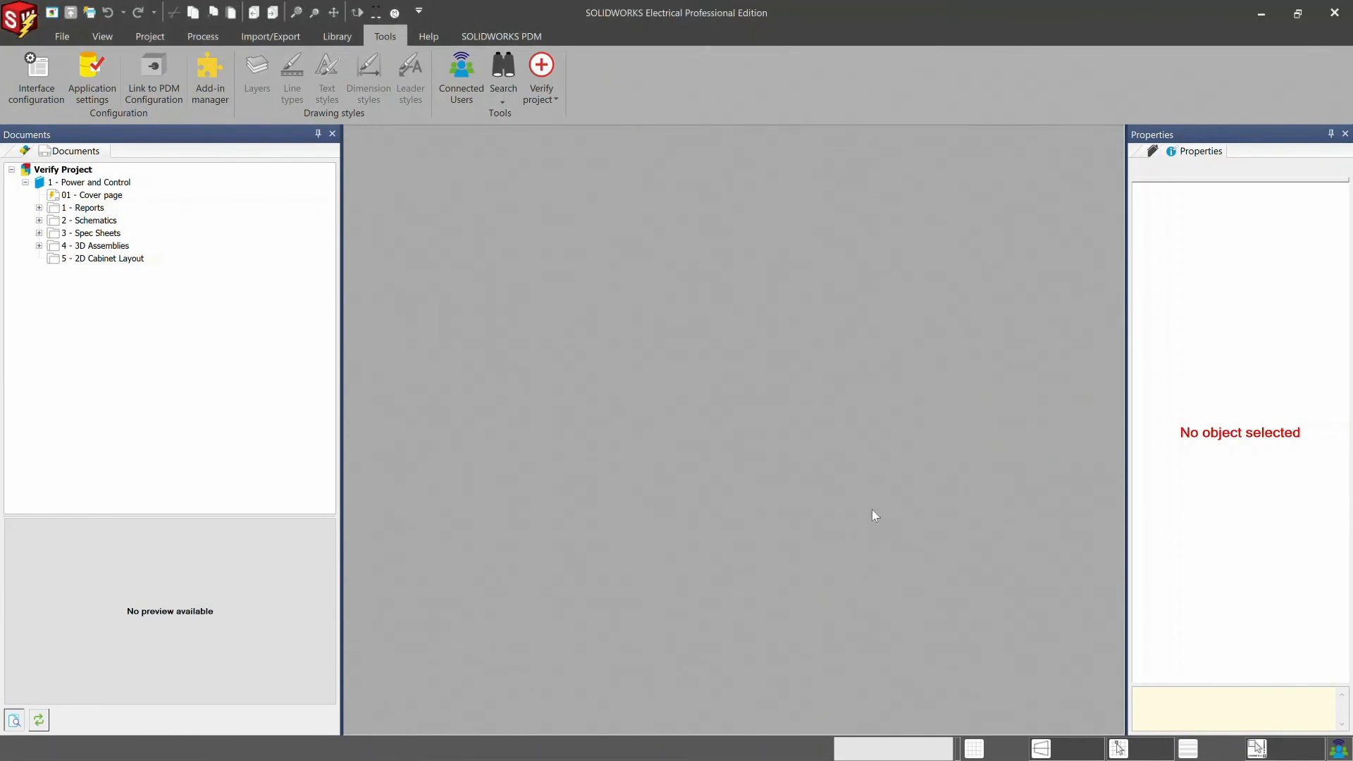